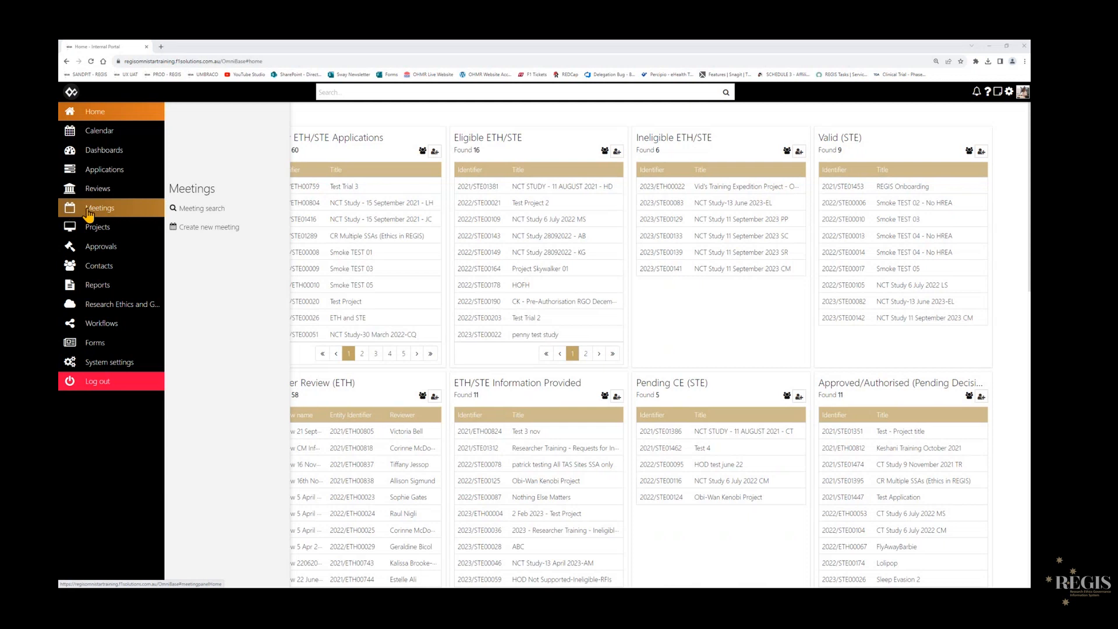
- Search the meetings for "meeting 12 september 2023 CM"
left_click(88, 213)
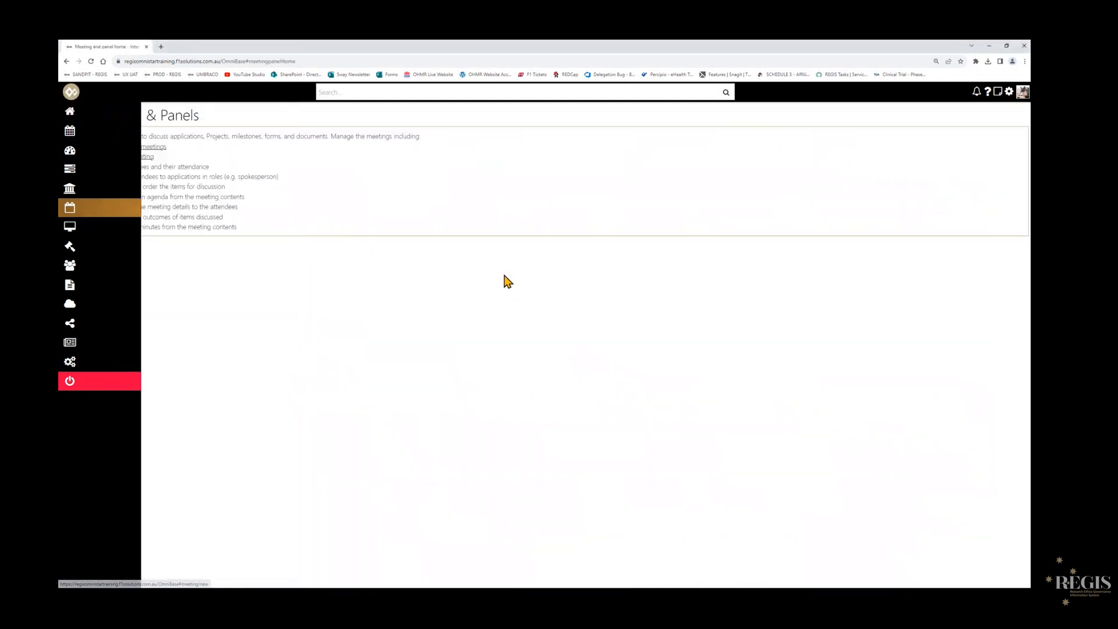
left_click(158, 148)
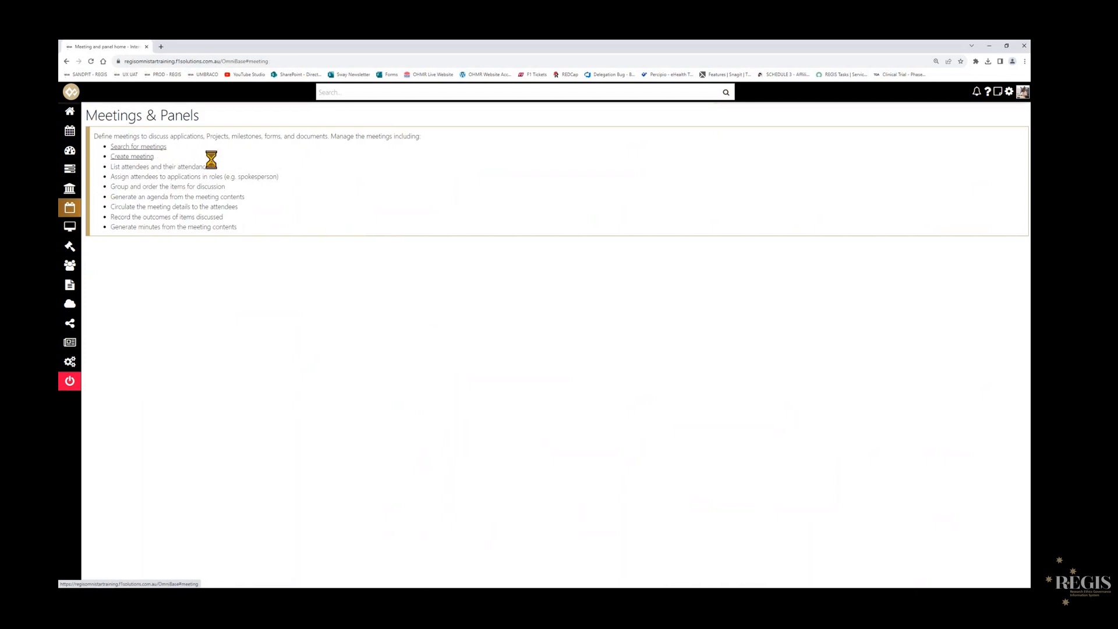
type("meeting 12 september 2023 CM")
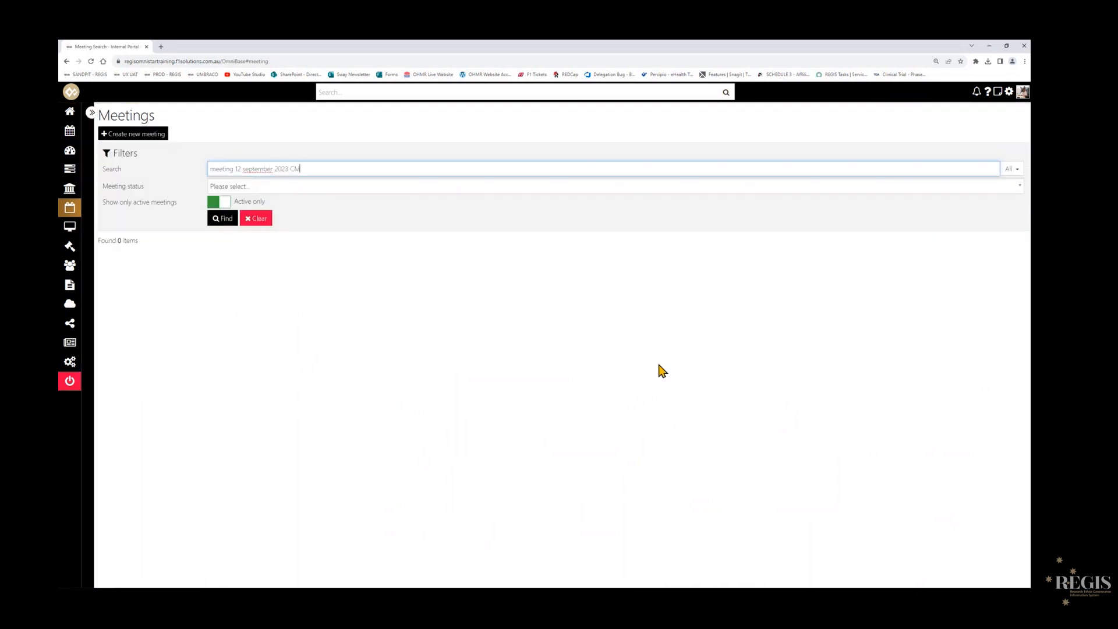
key("Return")
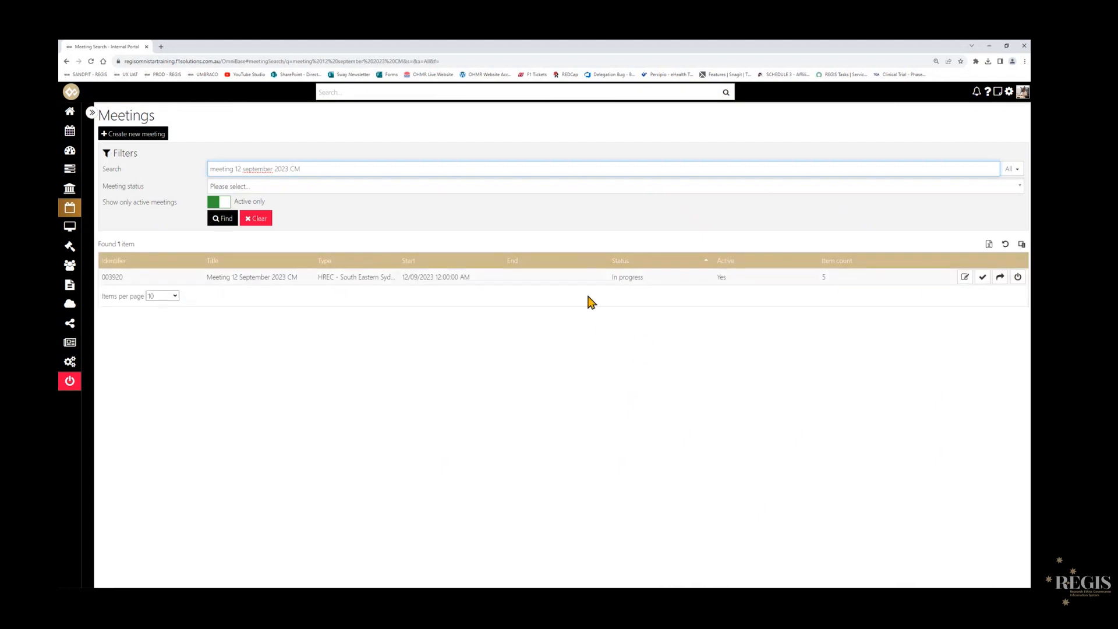
- Open Meeting 12 September 2023 CM for editing and collapse its meeting details section
mouse_move(253, 278)
left_click(965, 281)
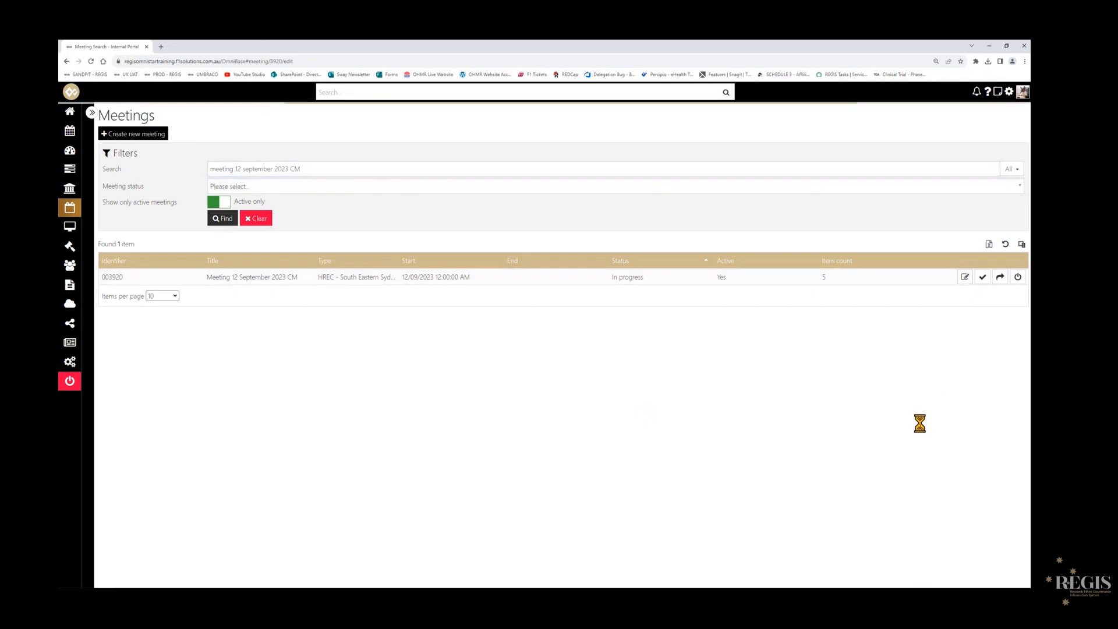
key("ctrl+plus")
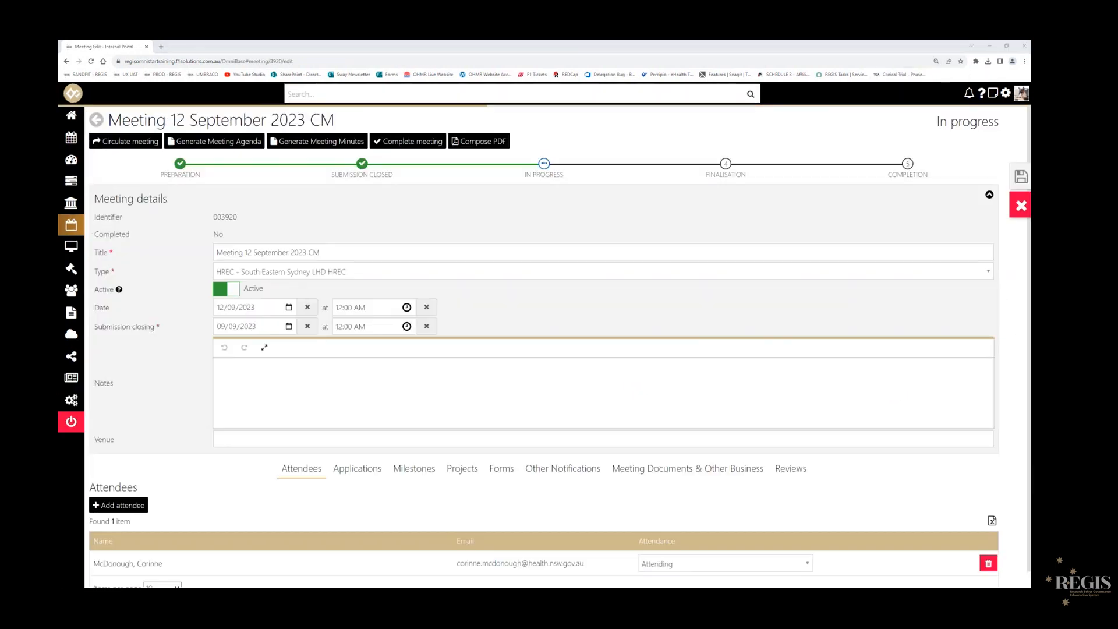
mouse_move(545, 168)
mouse_move(361, 169)
mouse_move(180, 168)
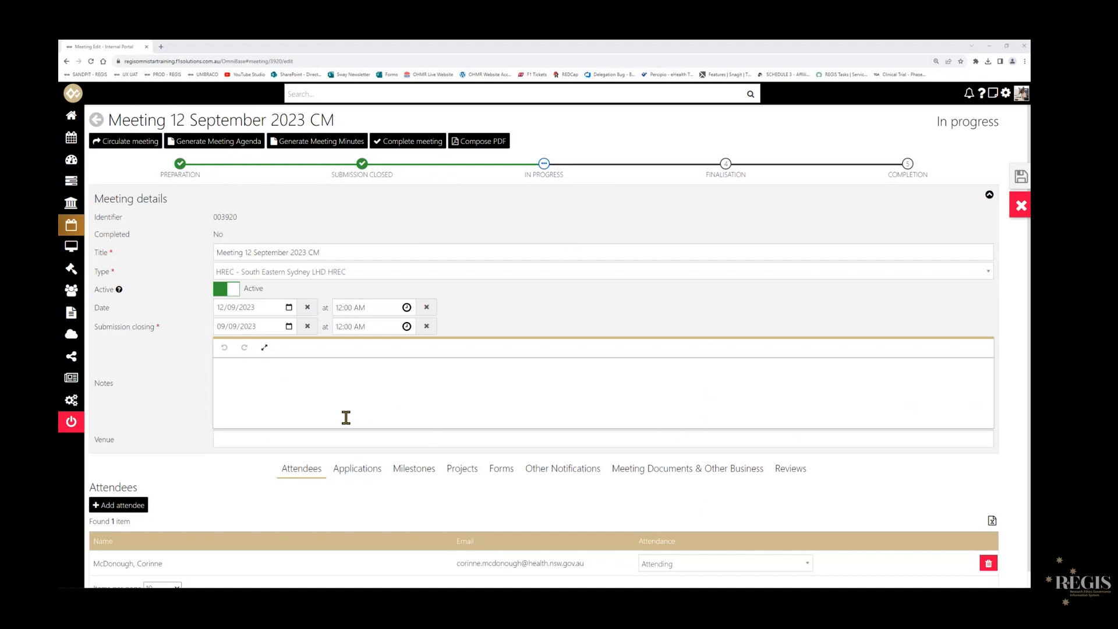
left_click(214, 395)
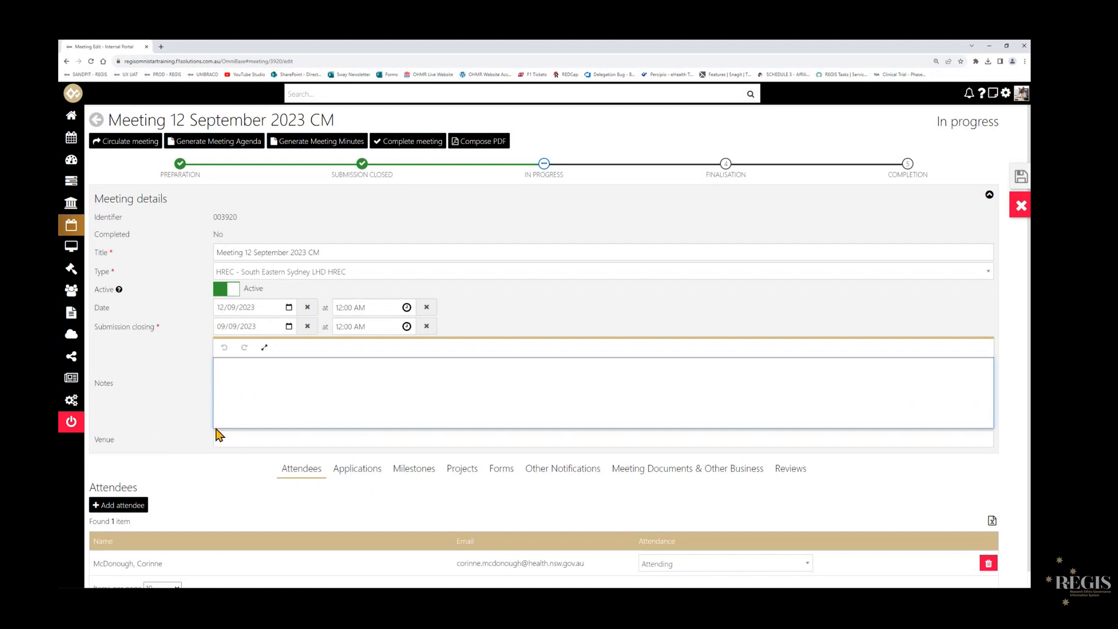
scroll(210, 435, "down", 1)
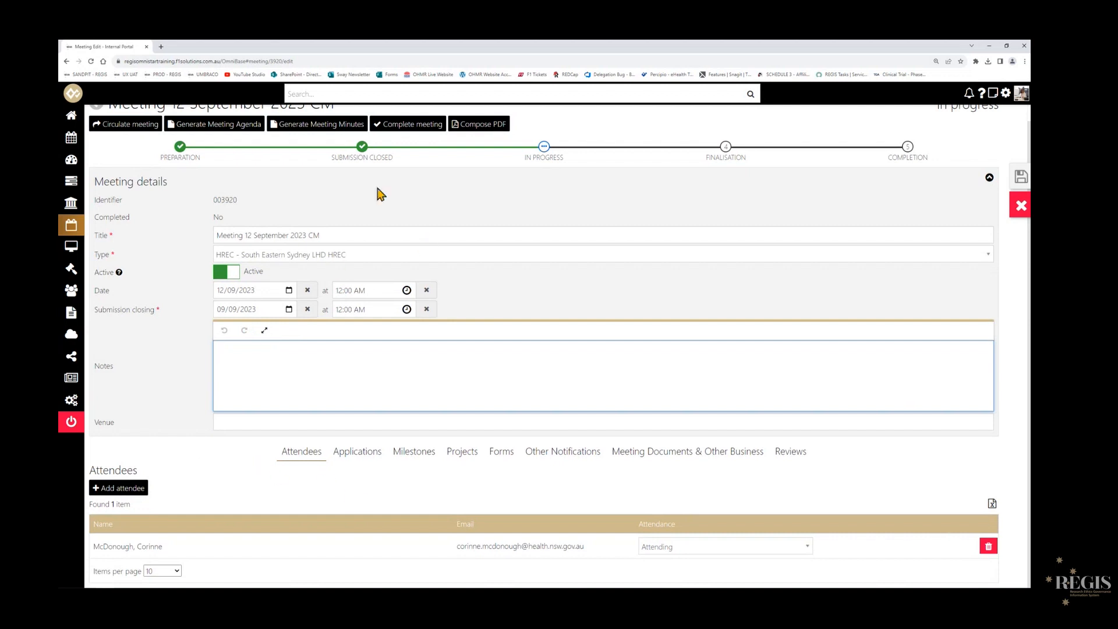
left_click(990, 178)
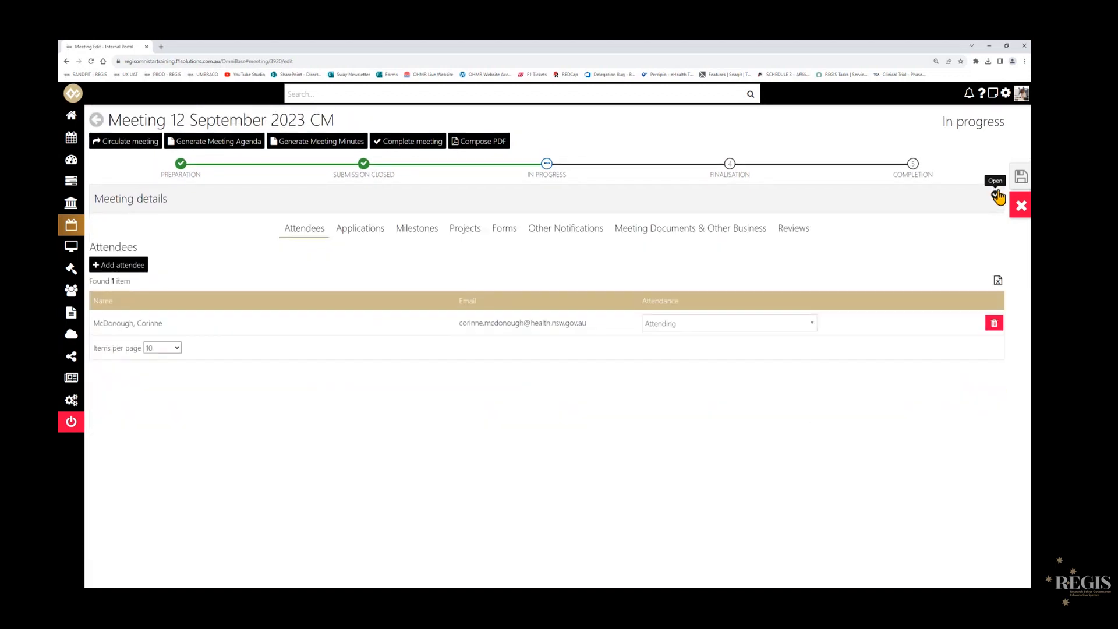
- Add the note "Approve outside of meeting." to the meeting's application NCT Study 11 September 2023 CM and save the note
left_click(365, 235)
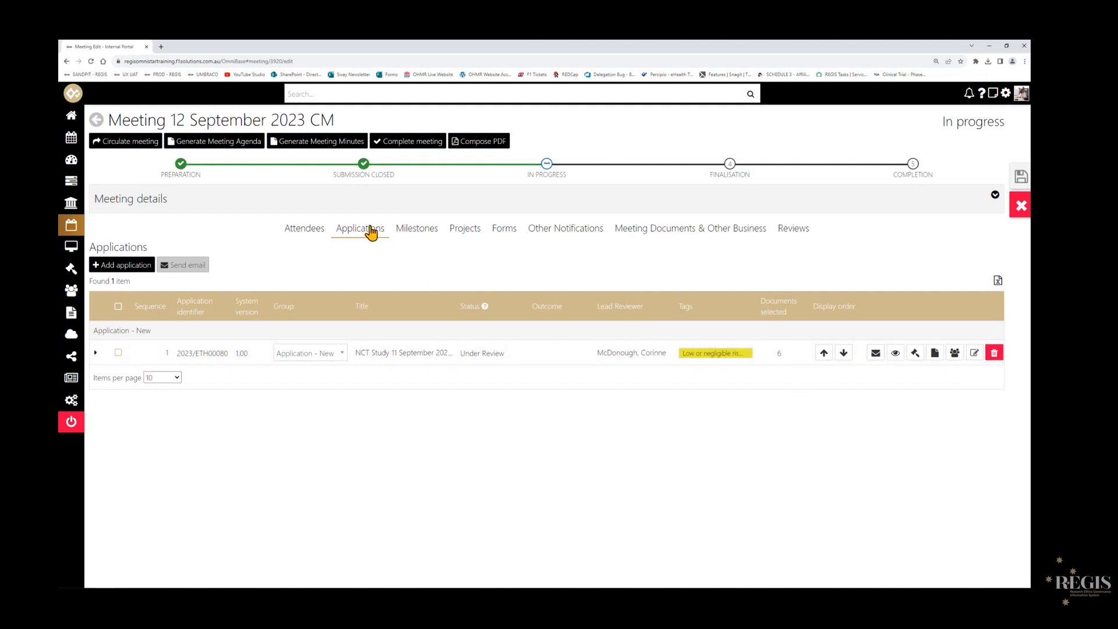
left_click(974, 354)
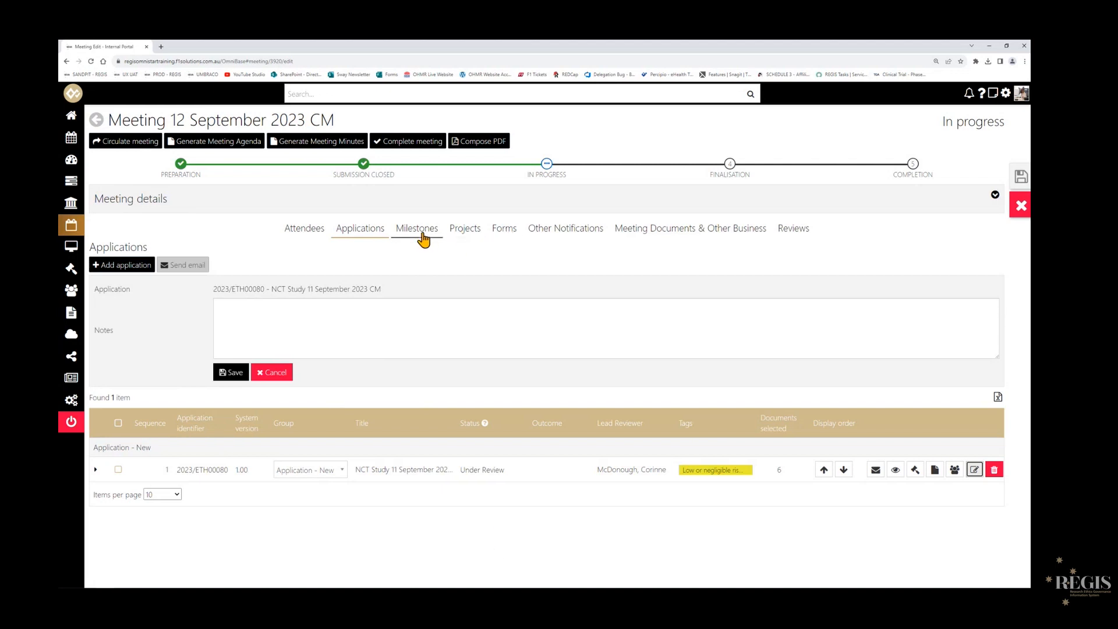
left_click(351, 314)
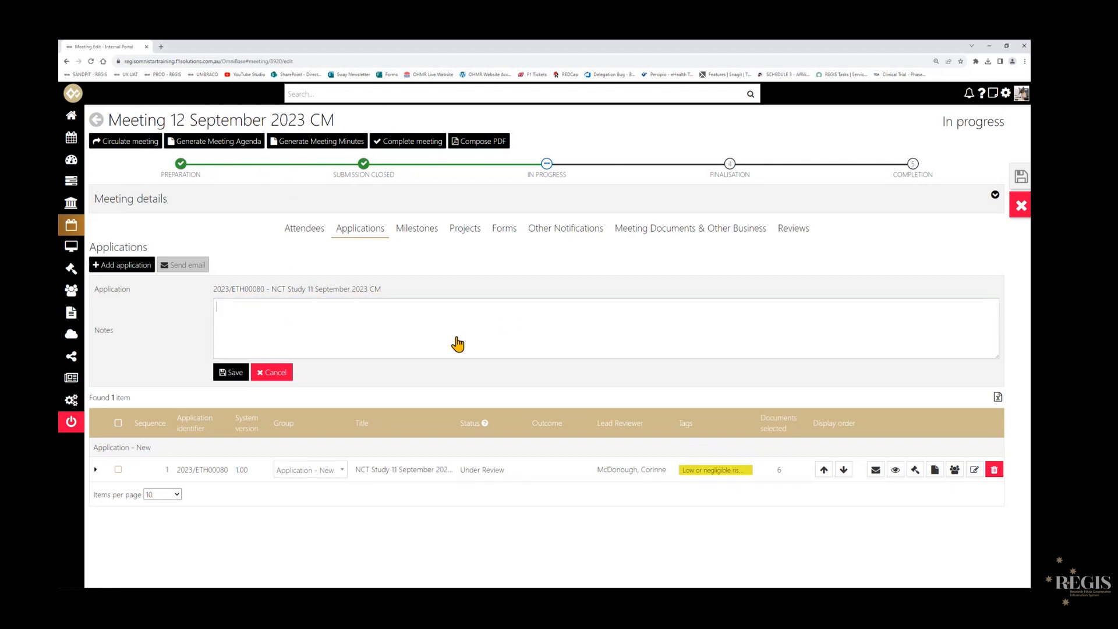
type("Ap")
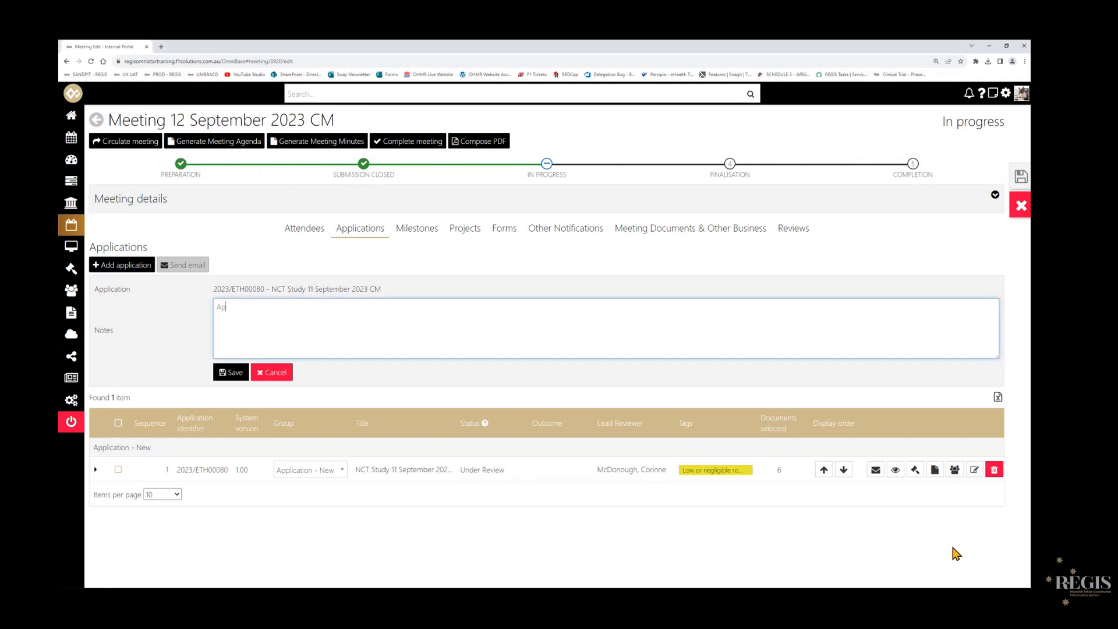
type("prove outside of meeting.")
left_click(232, 373)
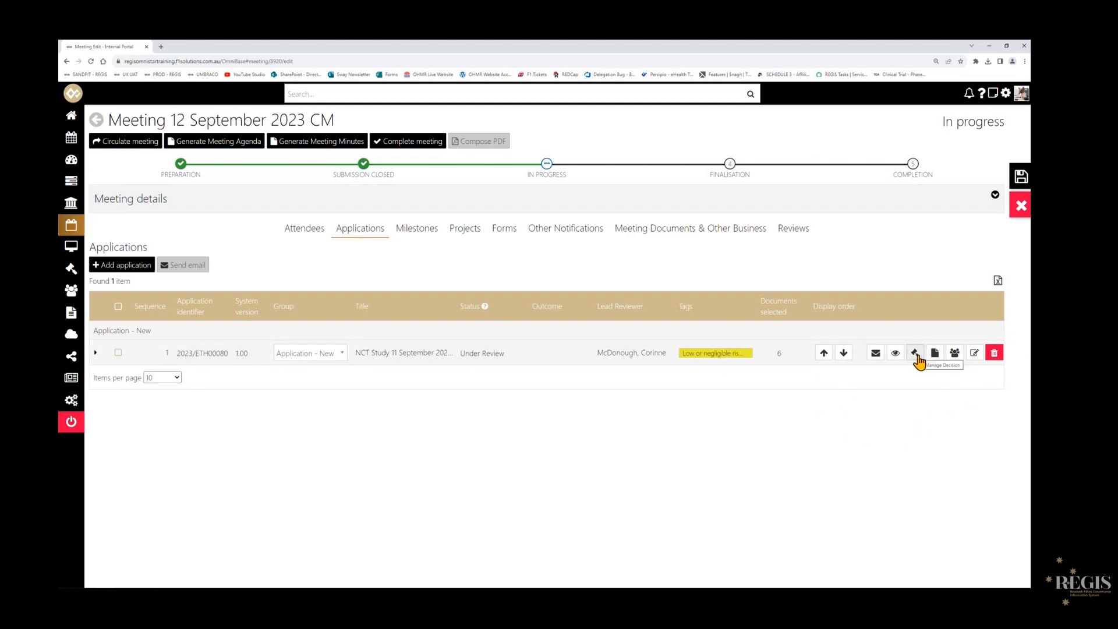
- Record and save the application's decision as More Information Required with the outcome Approved Pending Further Information, leaving the reason blank
left_click(915, 353)
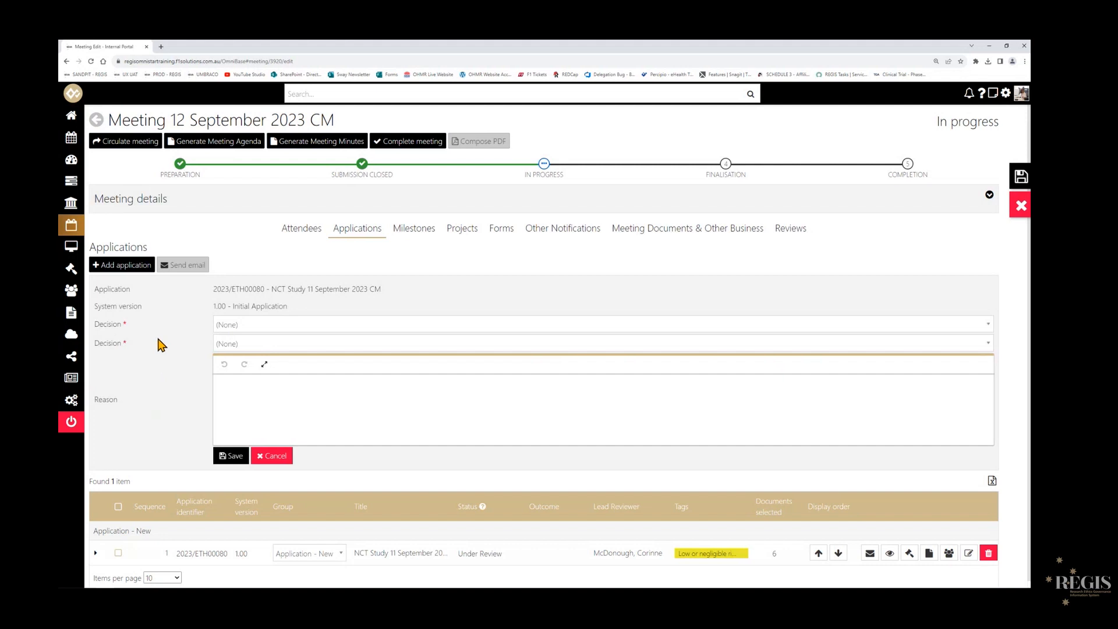
left_click(258, 326)
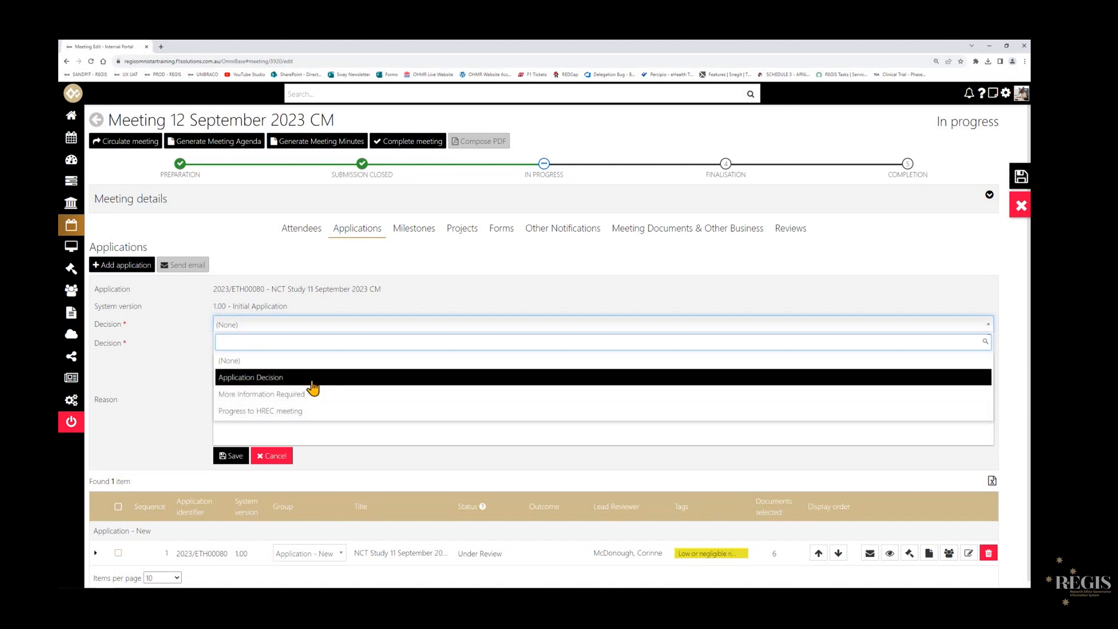
left_click(226, 394)
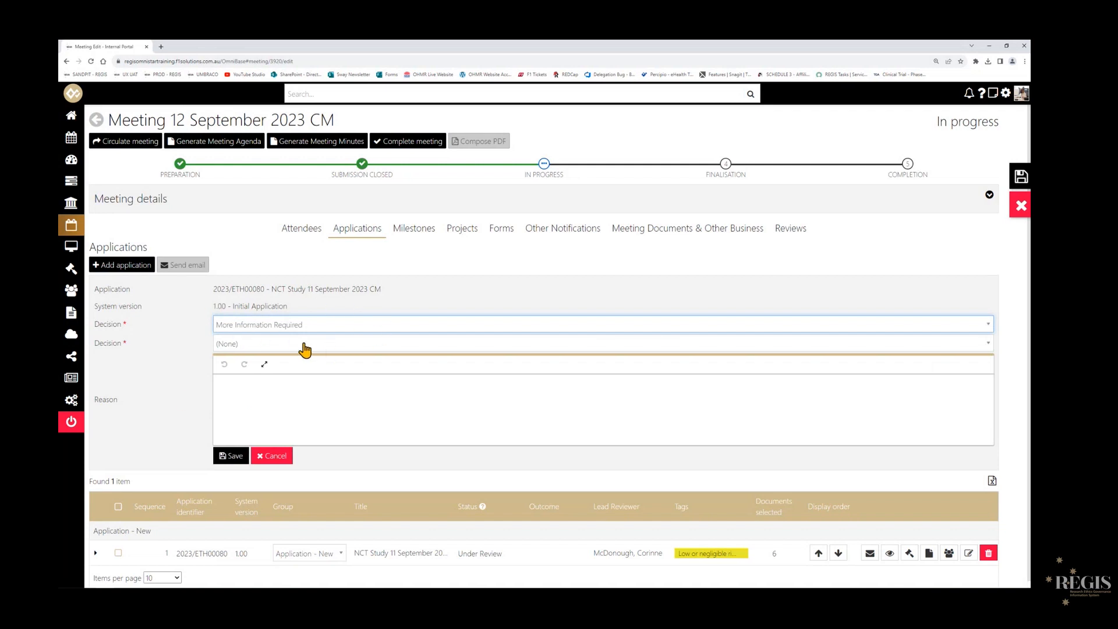
left_click(227, 349)
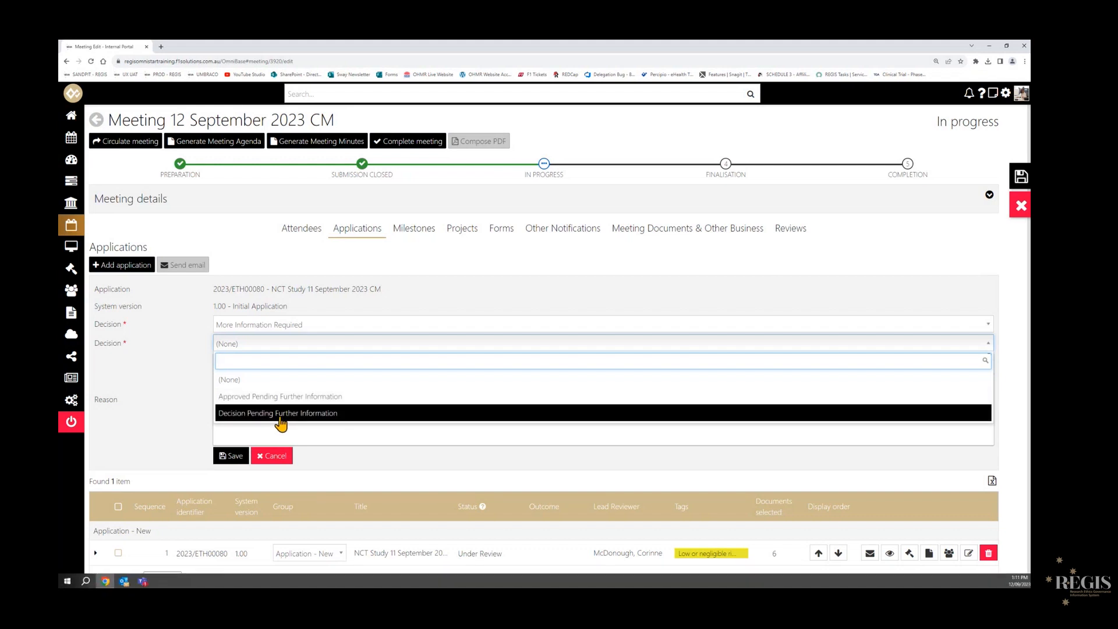
left_click(280, 396)
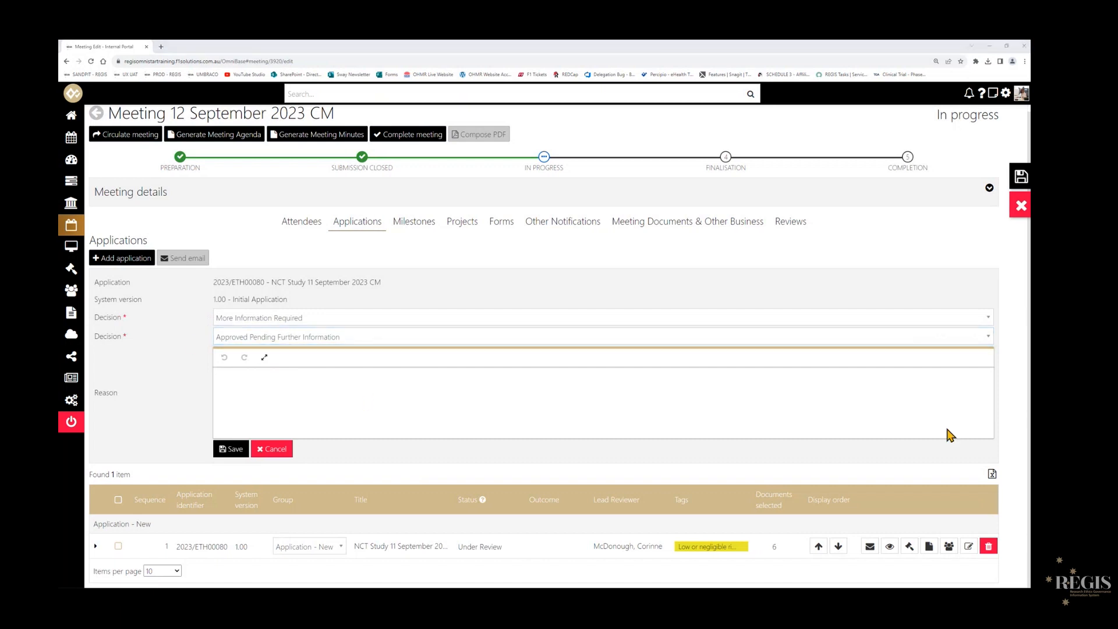
left_click(234, 392)
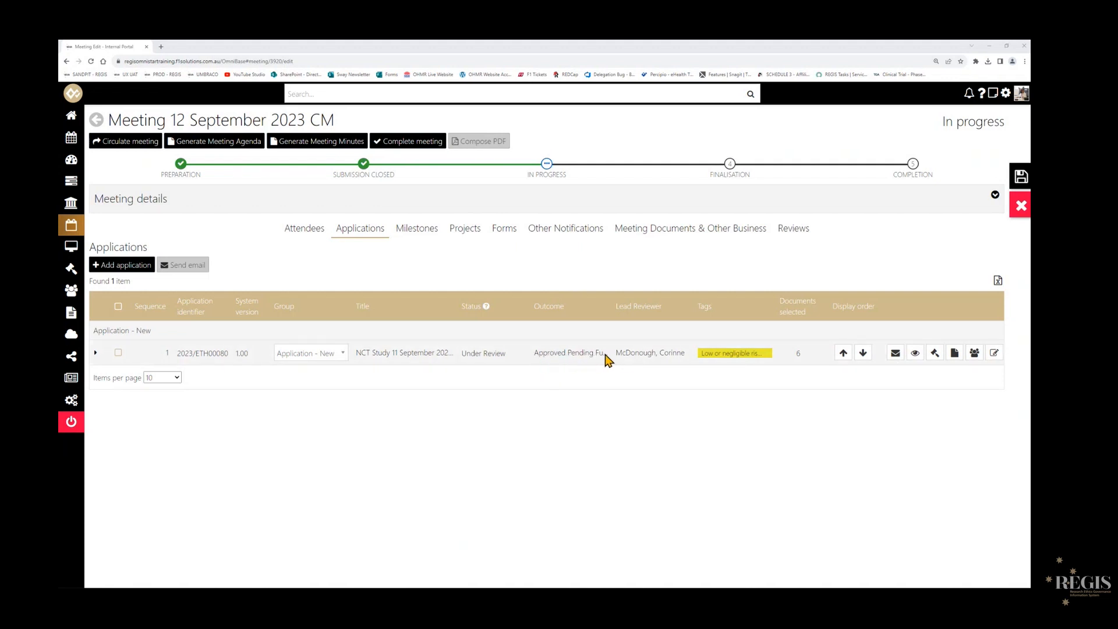
- Record and save the decision for the Progress Report milestone as Annual Progress Report with the outcome Noted
left_click(418, 229)
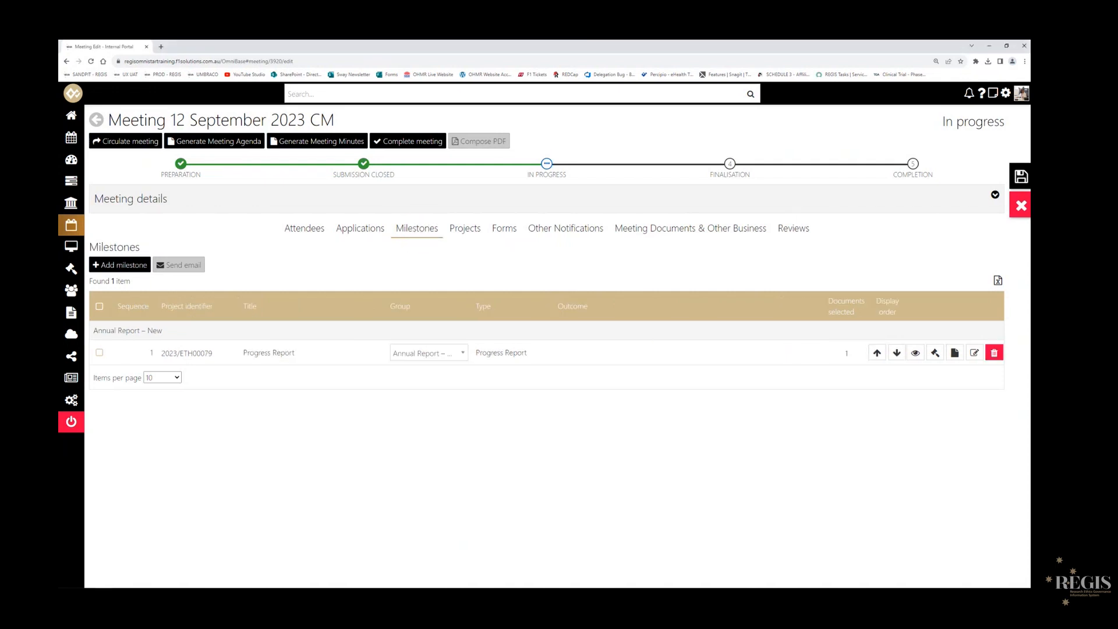
left_click(935, 354)
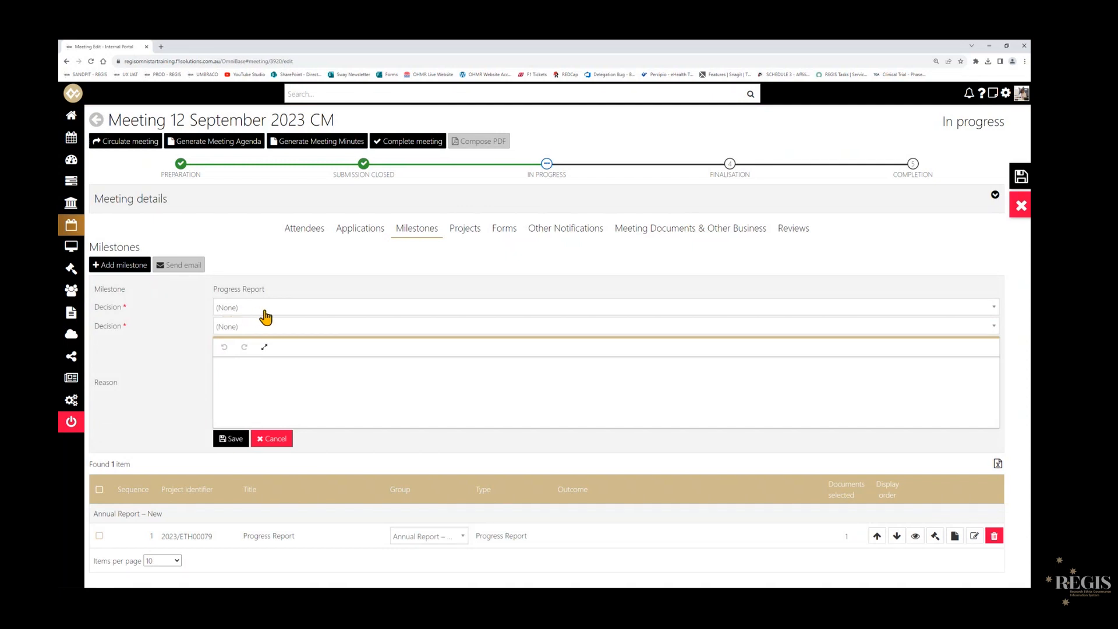
left_click(357, 308)
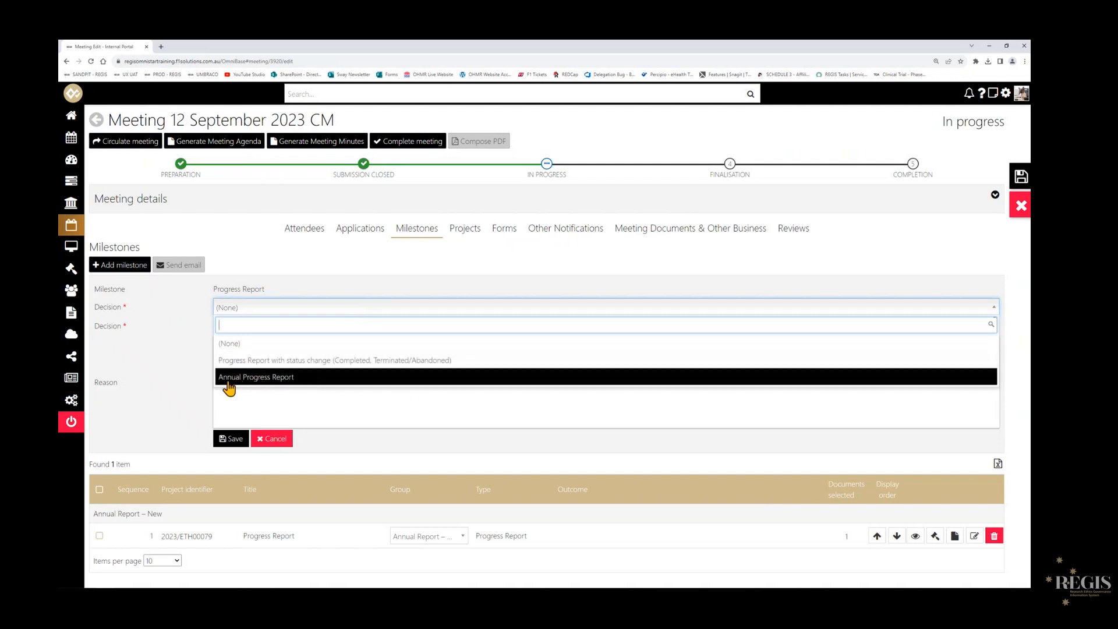
left_click(318, 378)
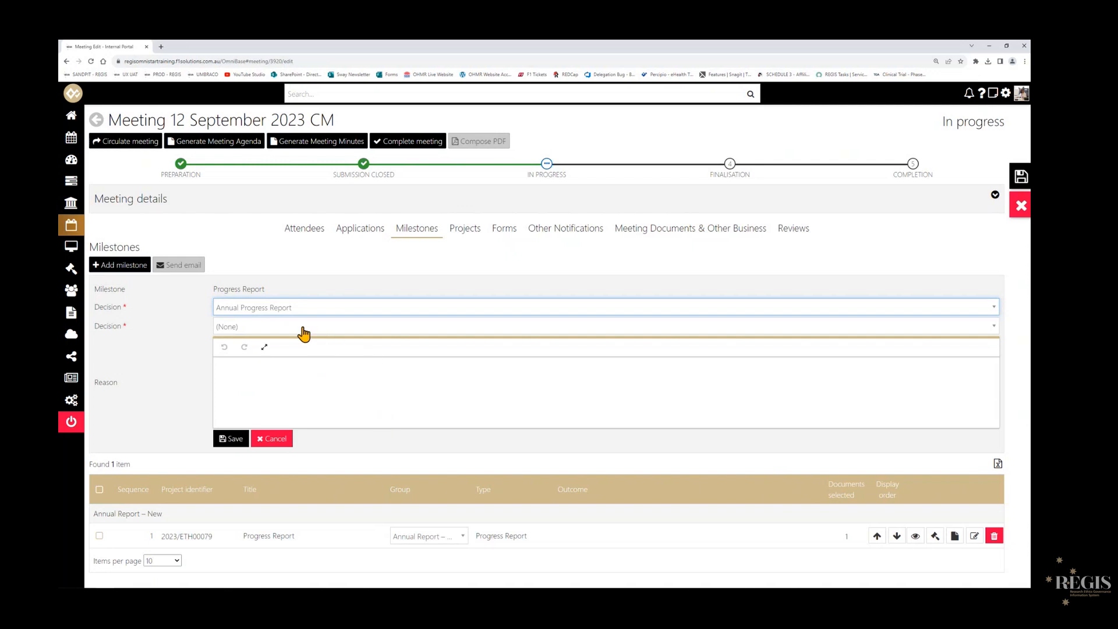
left_click(242, 328)
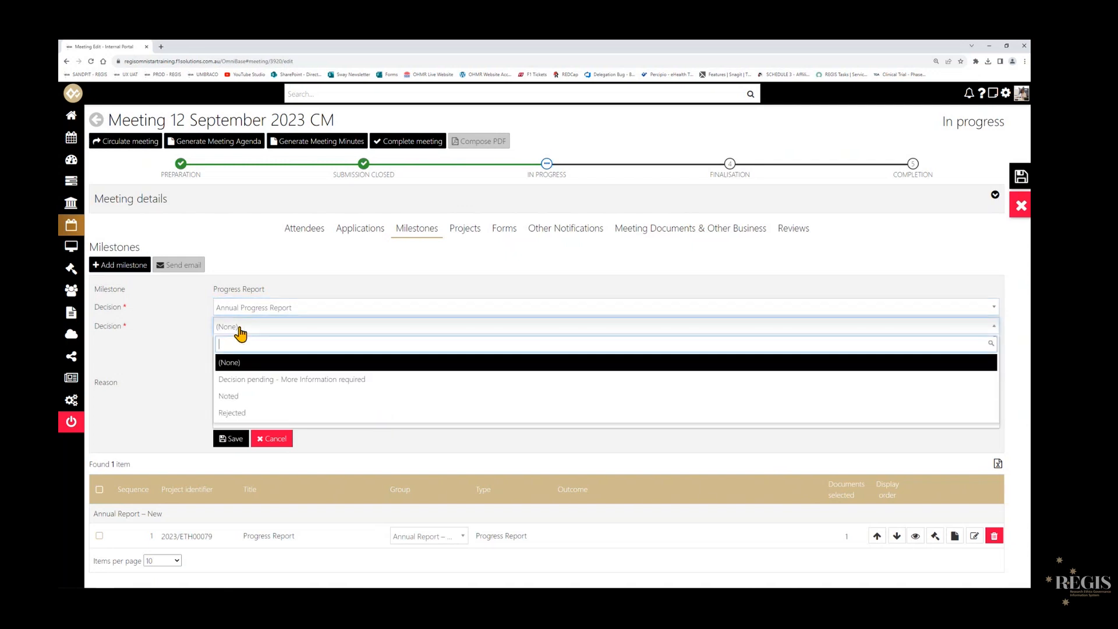
left_click(251, 401)
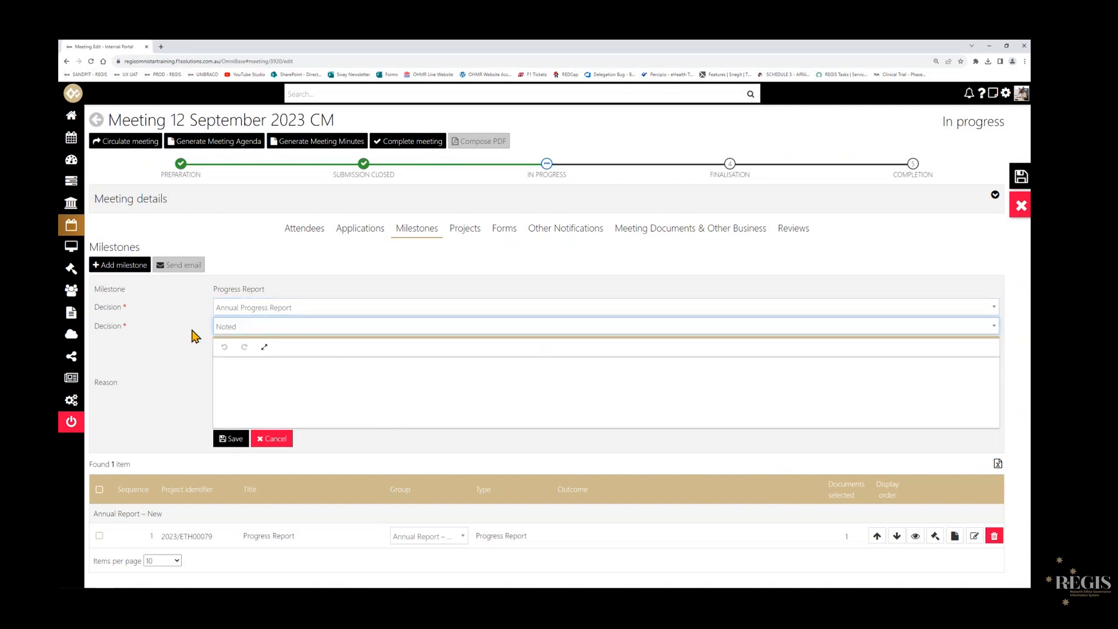
left_click(230, 441)
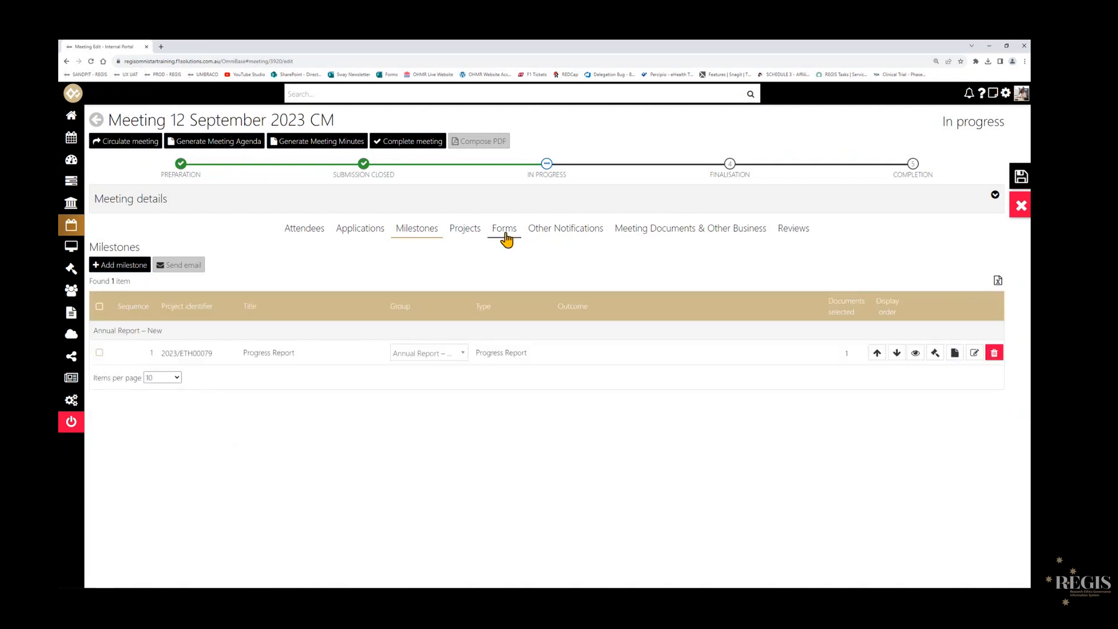
- Record and save the decision for the General Amendment form 061256 as Amendment form with the outcome Approved
left_click(506, 236)
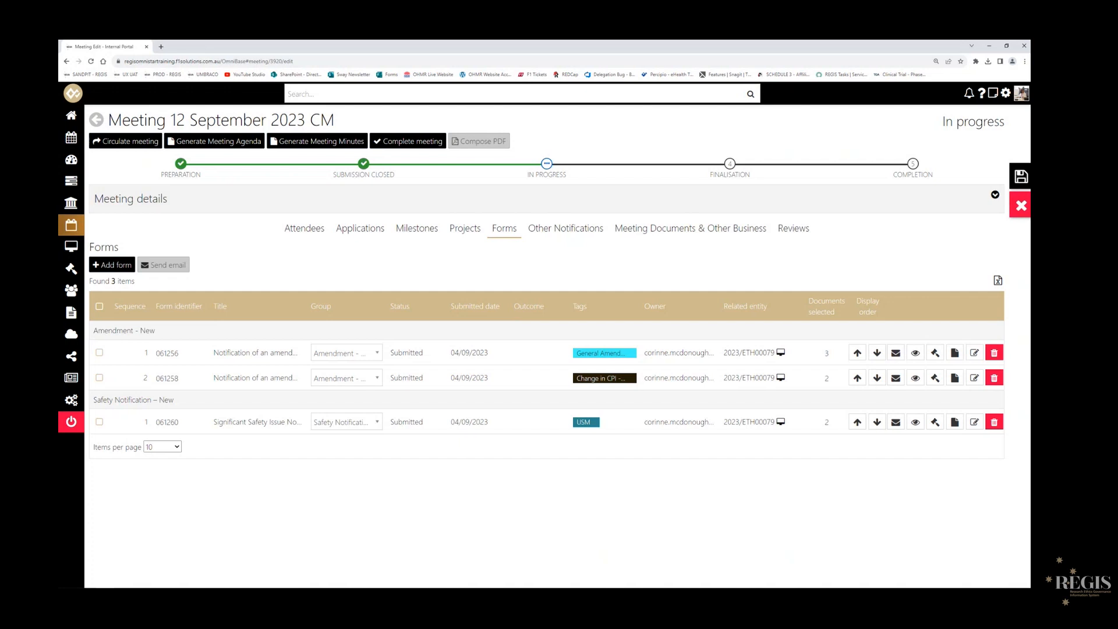
left_click(935, 353)
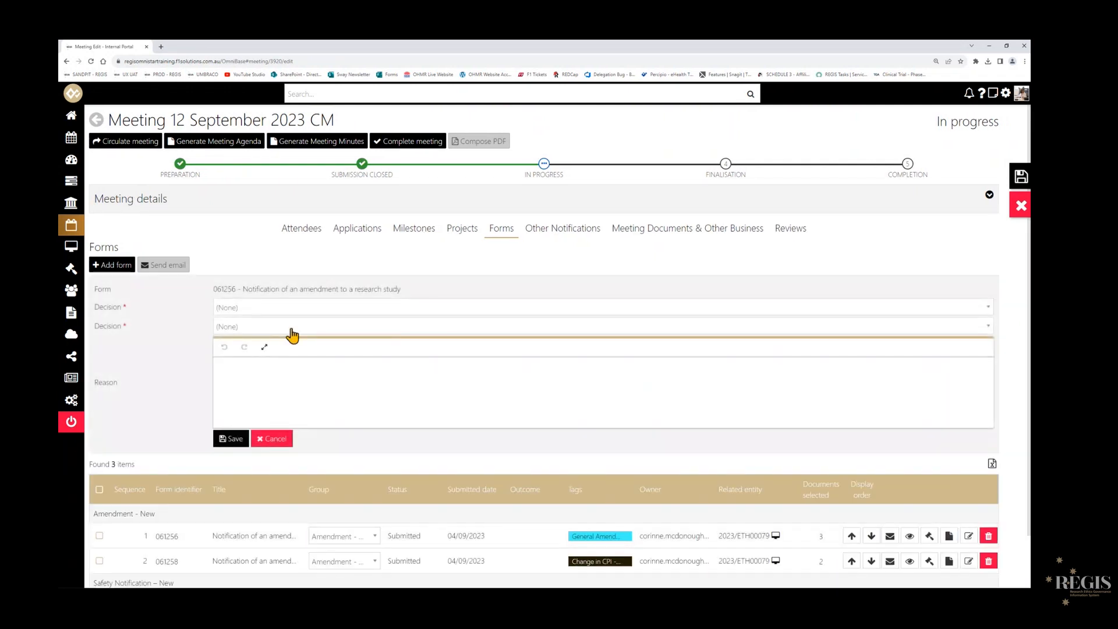
left_click(240, 308)
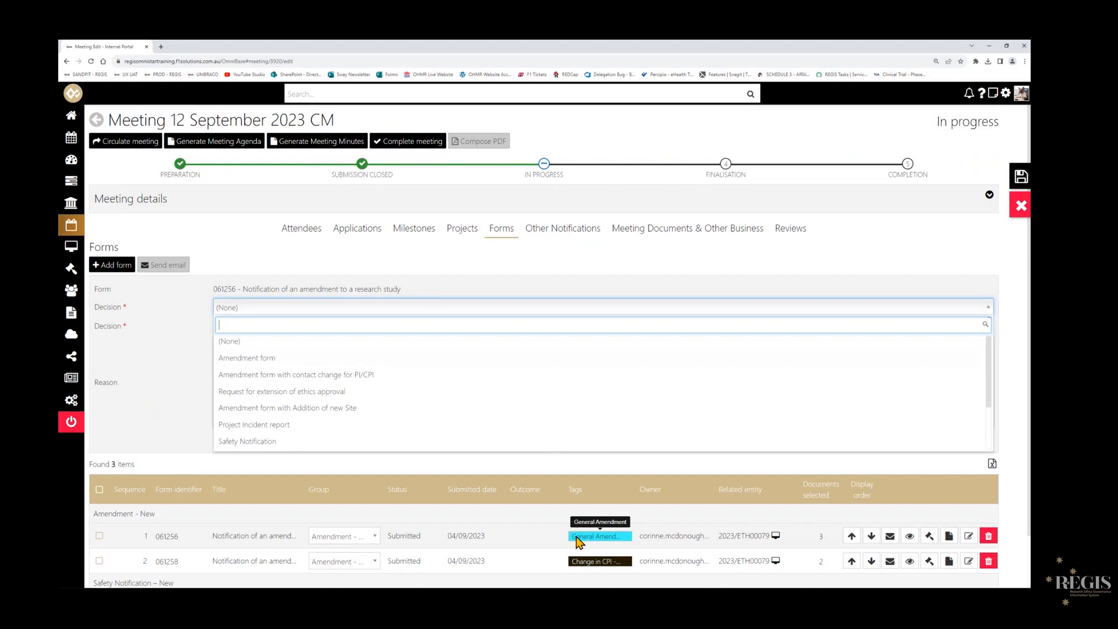
left_click(219, 358)
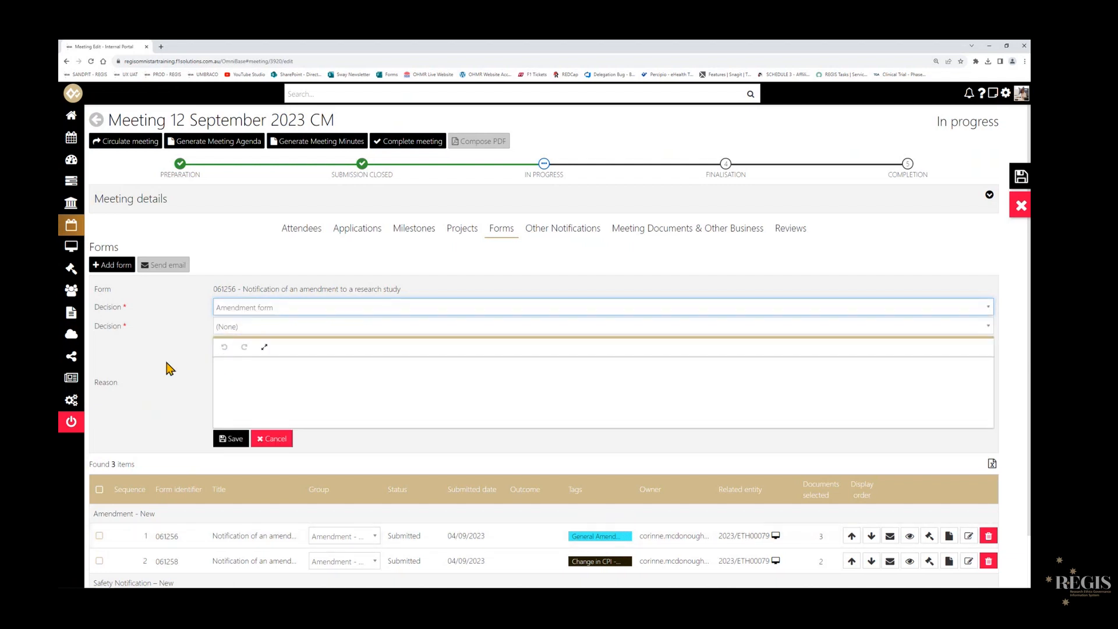
left_click(245, 327)
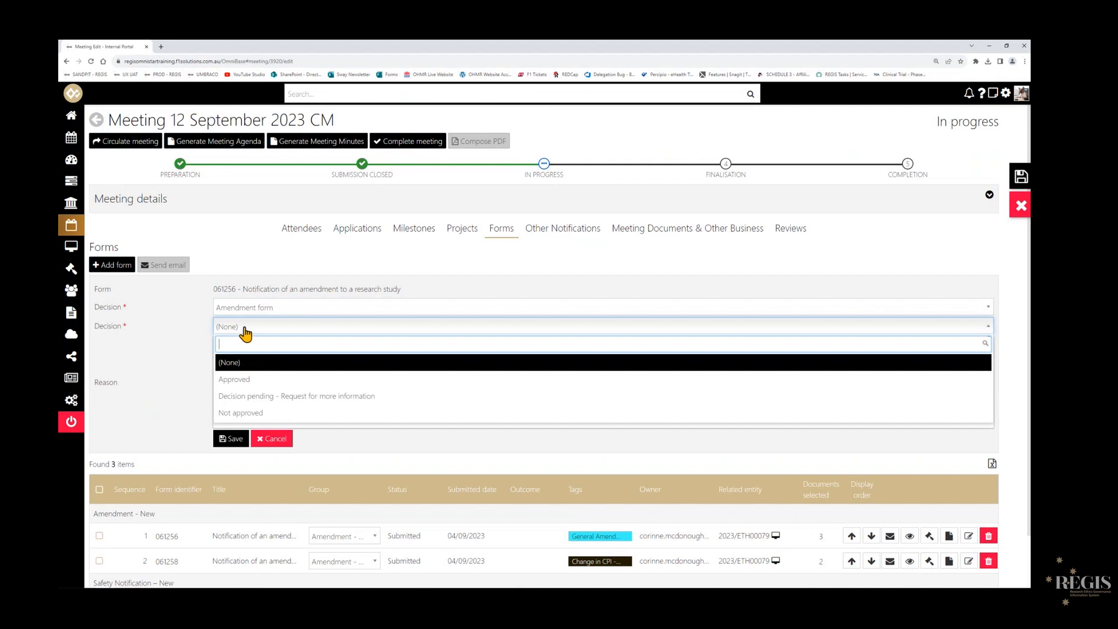
left_click(258, 381)
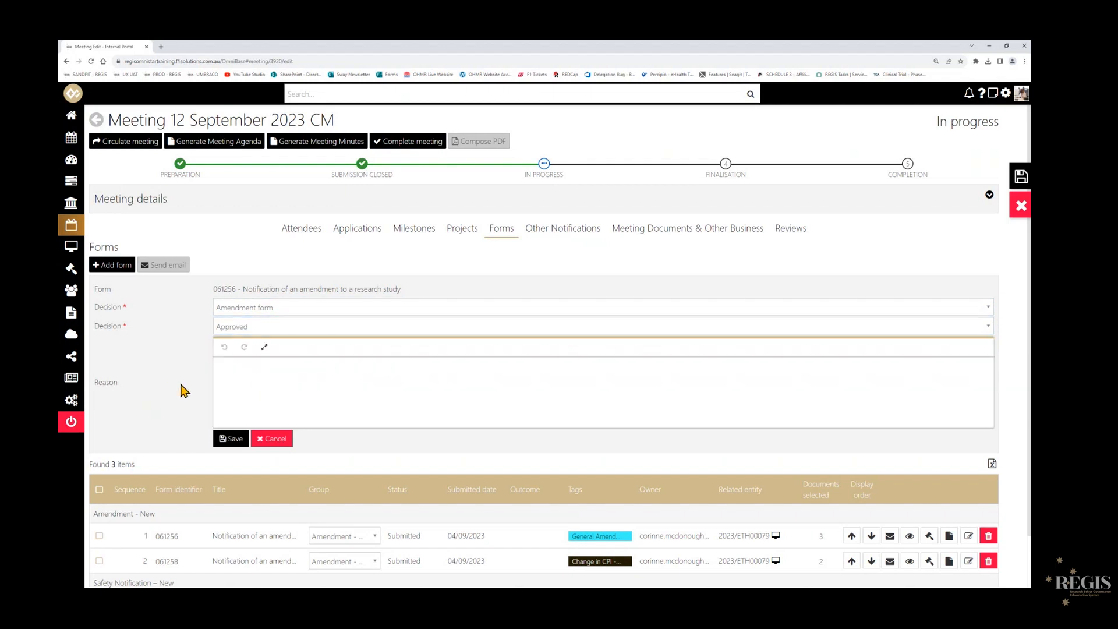
left_click(225, 442)
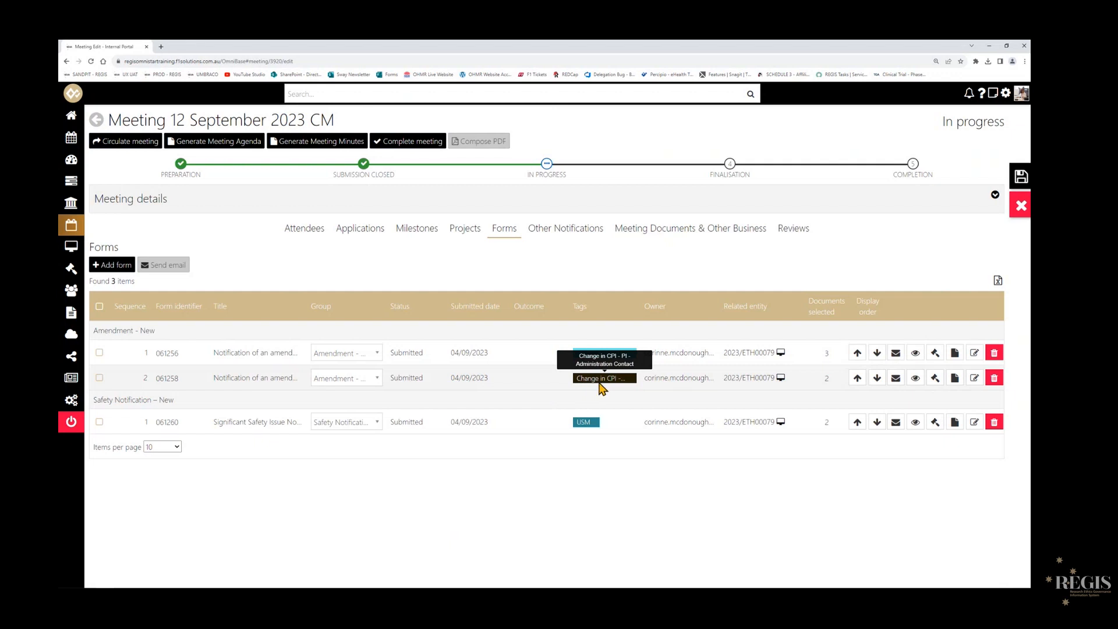
- Save form 061258's decision as Amendment form with contact change for PI/CPI, outcome Decision pending - Request for more information, and reason "More info needed"
left_click(935, 378)
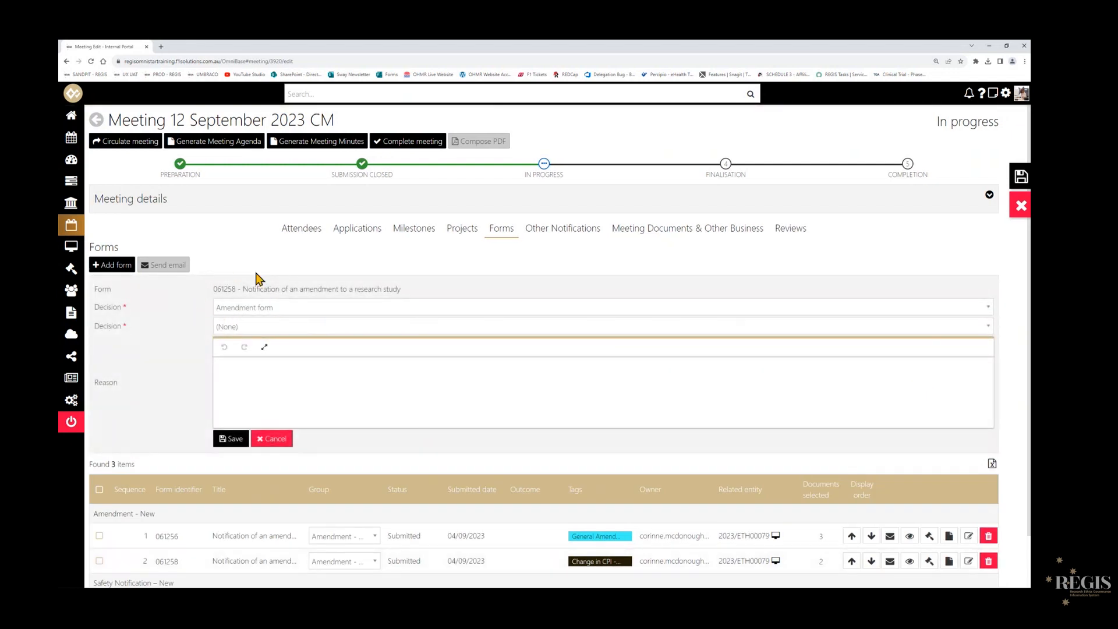
scroll(180, 345, "down", 1)
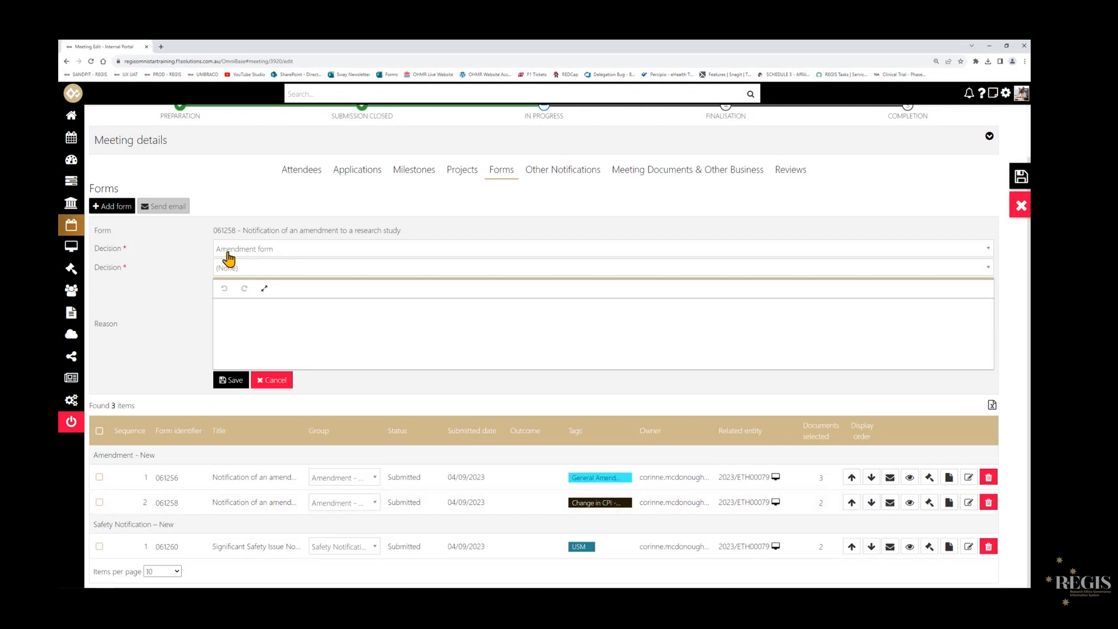
left_click(299, 250)
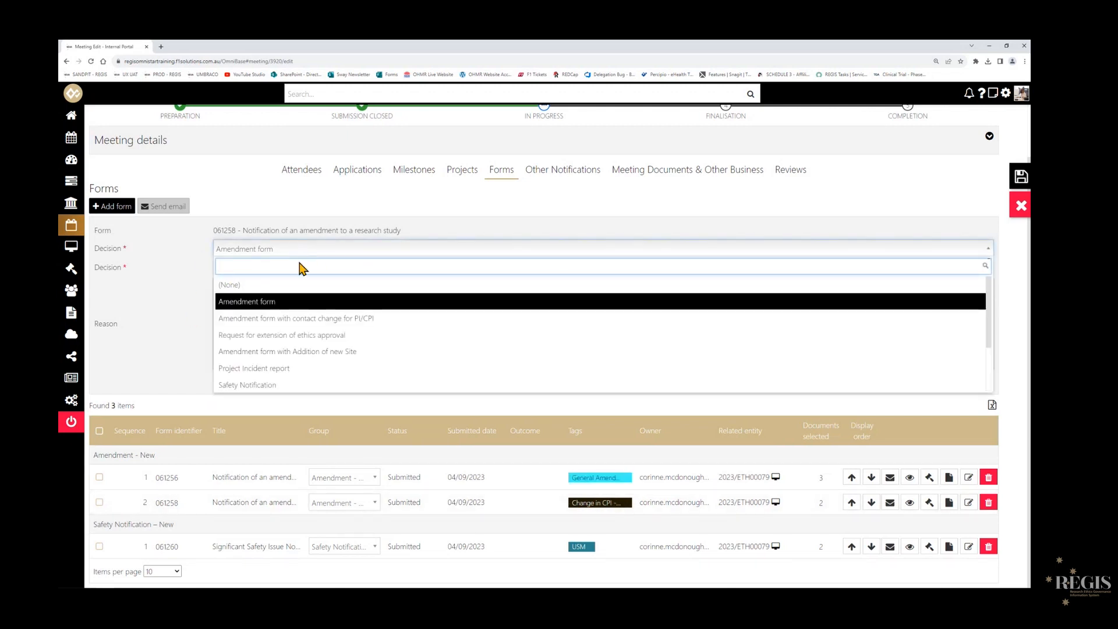
left_click(369, 318)
left_click(183, 305)
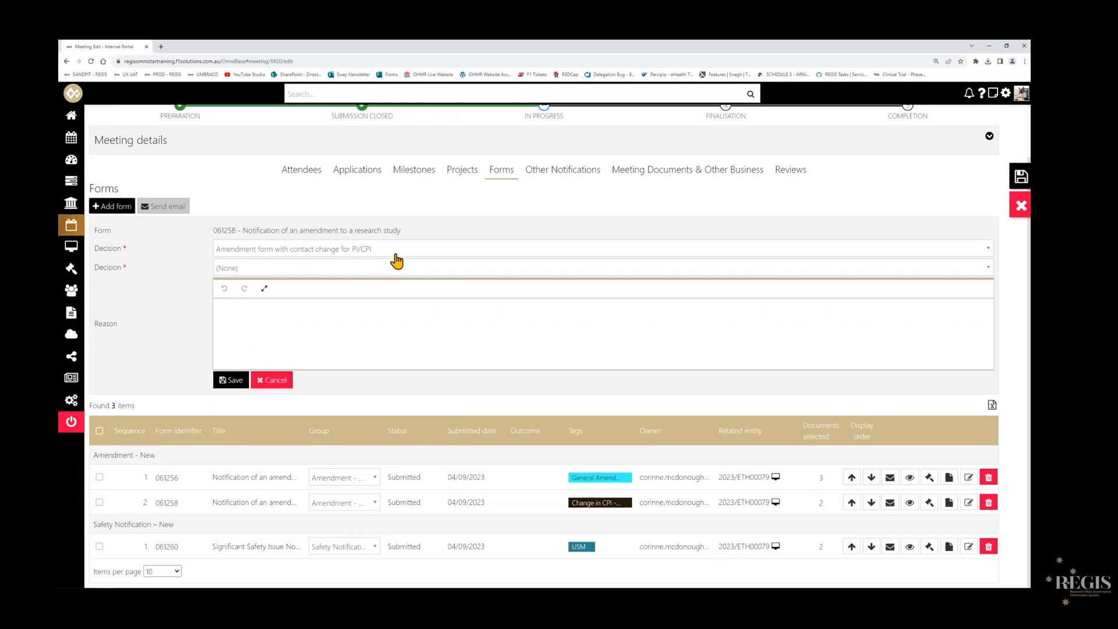
left_click(343, 270)
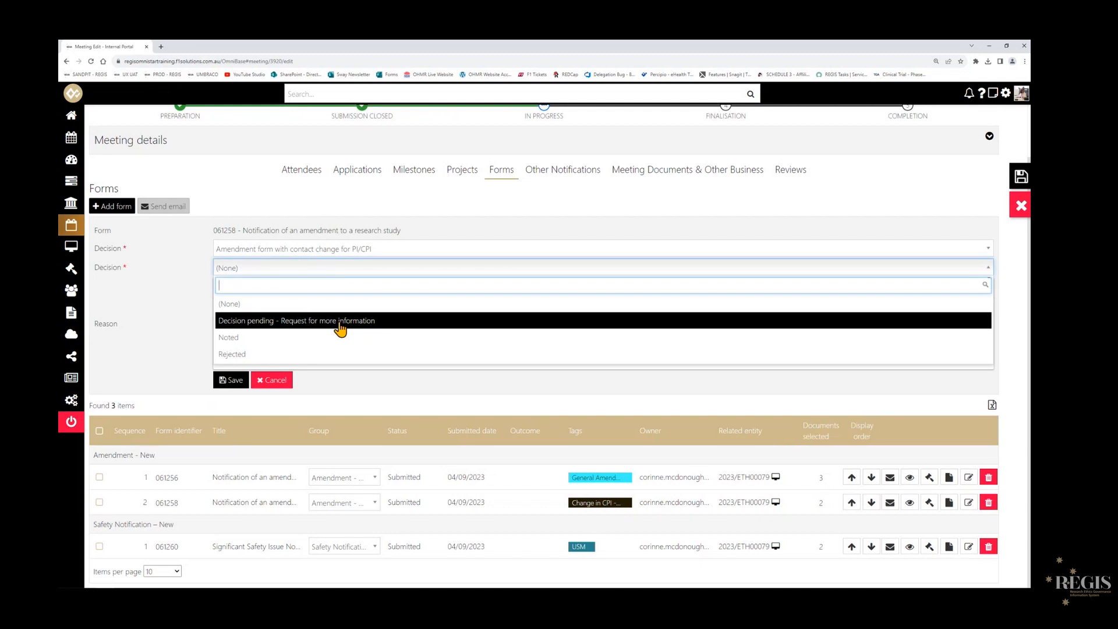
left_click(315, 324)
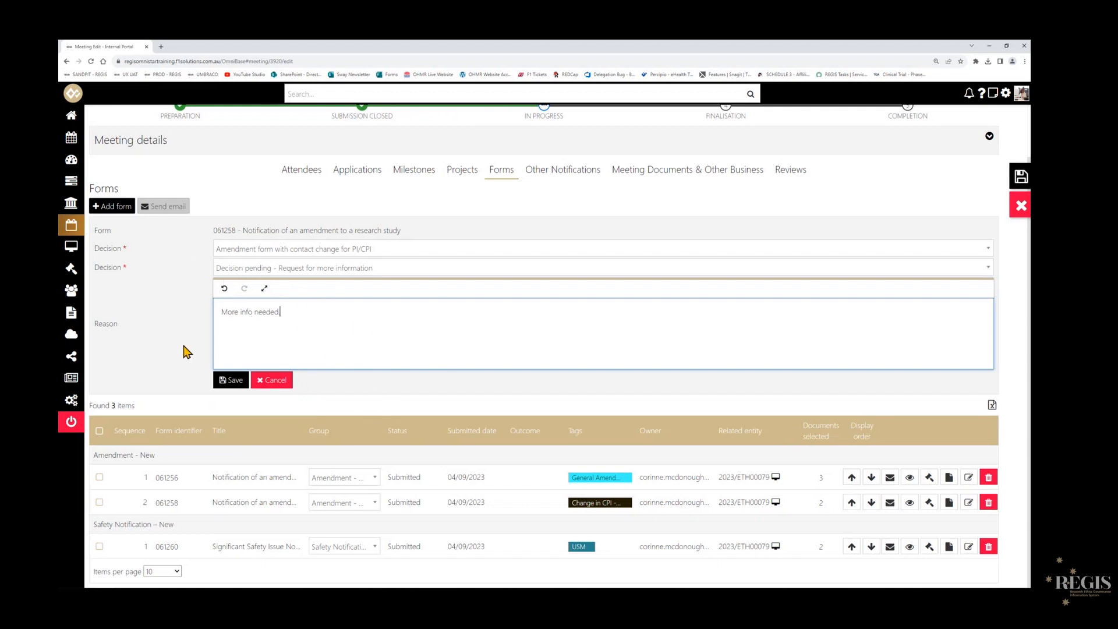
left_click(231, 380)
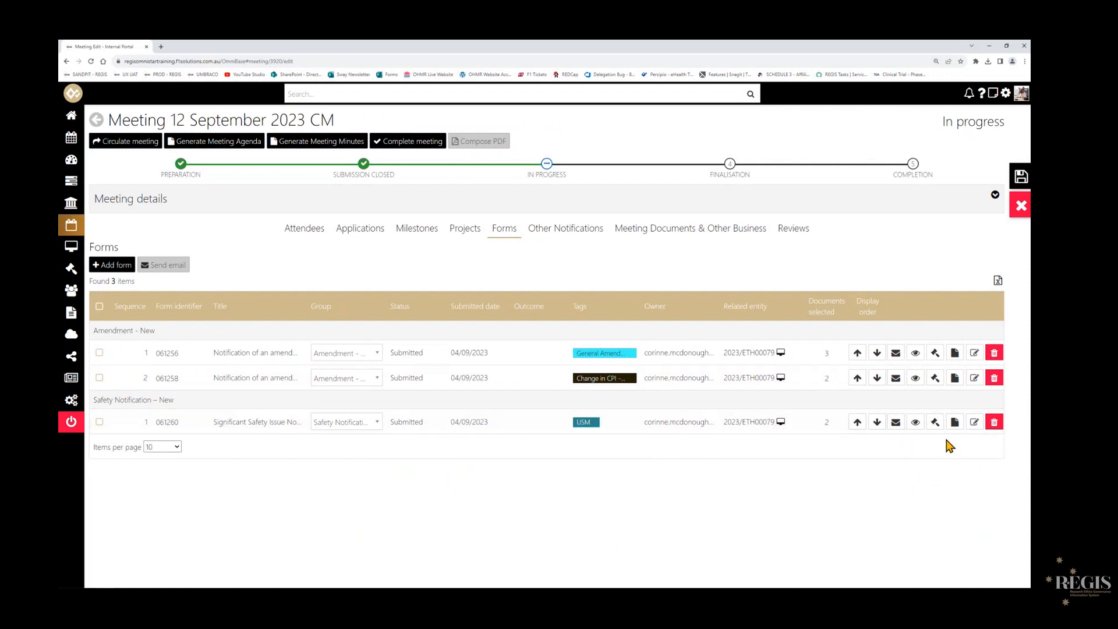
- Record and save the decision for the Significant Safety Issue form 061260 as Safety Notification with the outcome Acknowledged
left_click(935, 422)
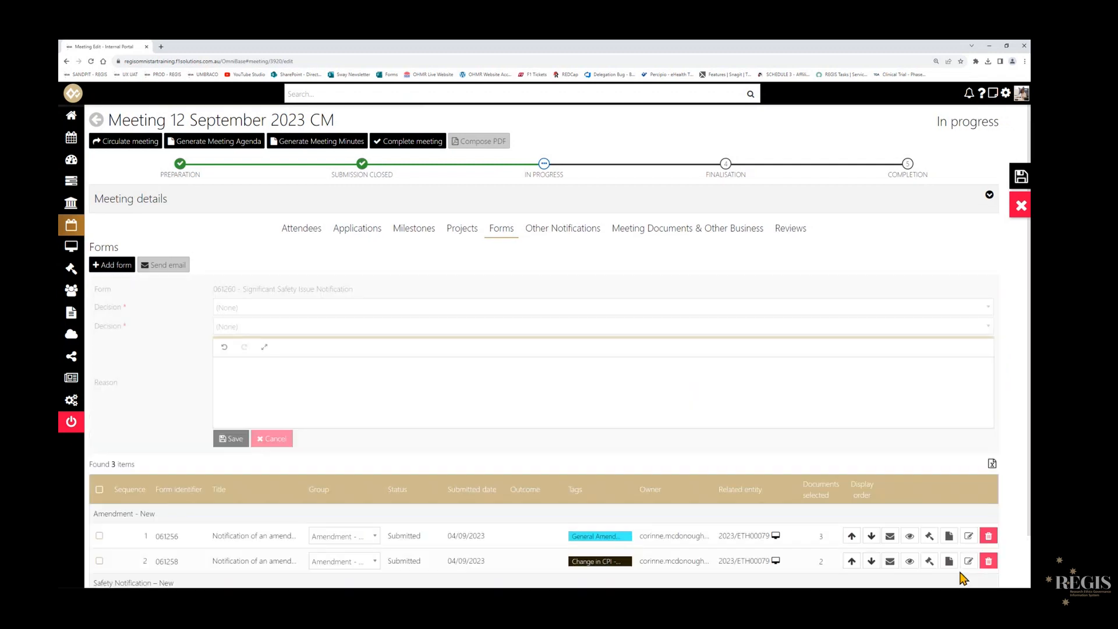
scroll(920, 558, "down", 1)
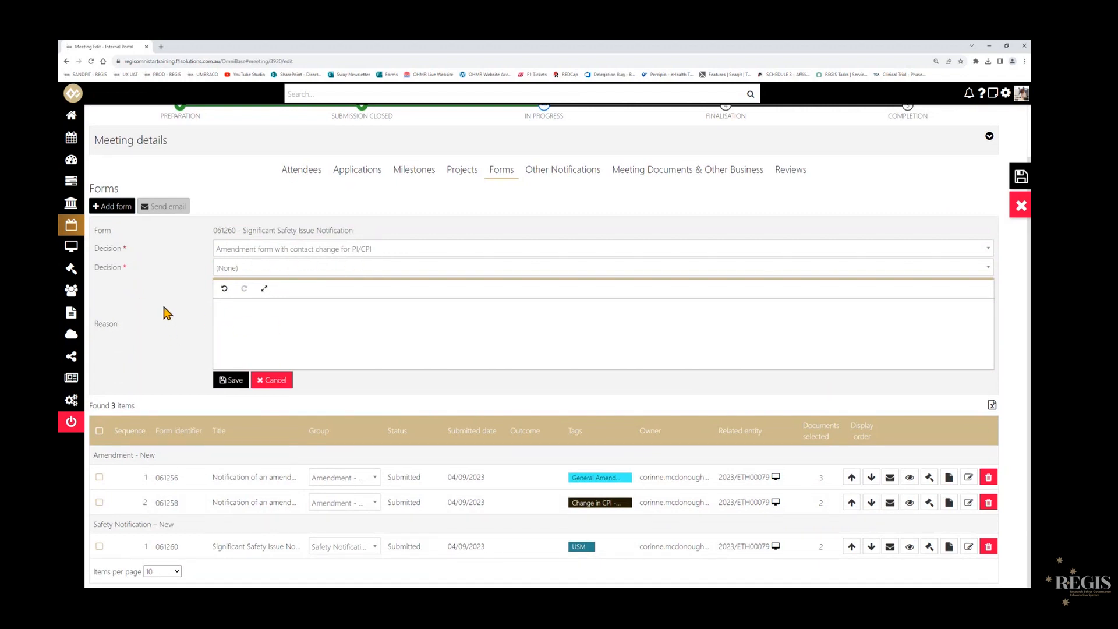
left_click(259, 250)
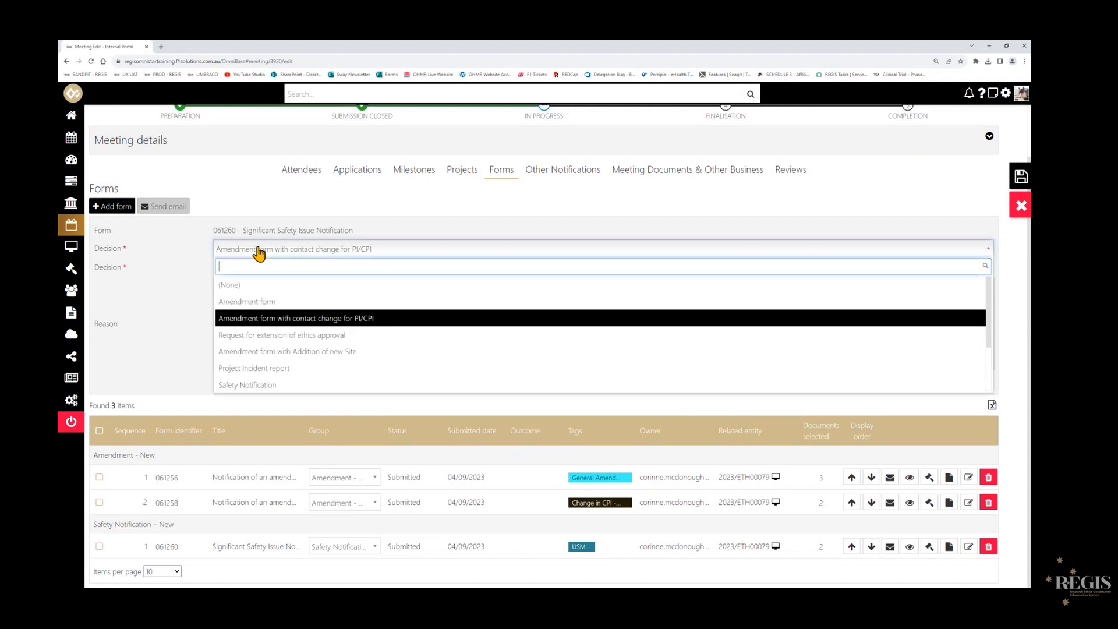
left_click(276, 384)
left_click(263, 269)
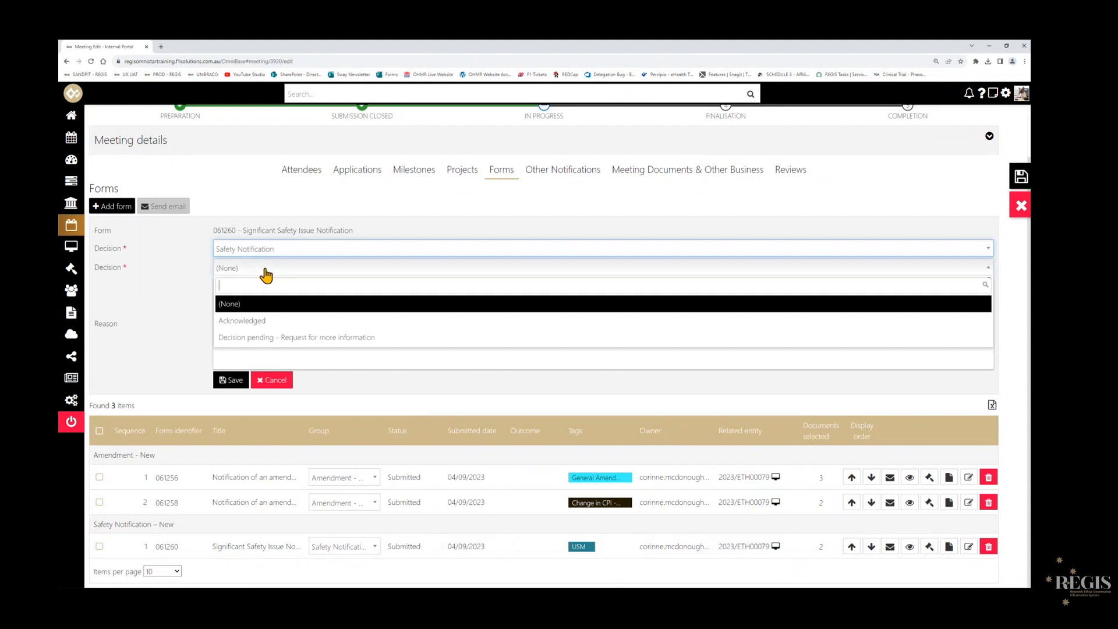
left_click(265, 321)
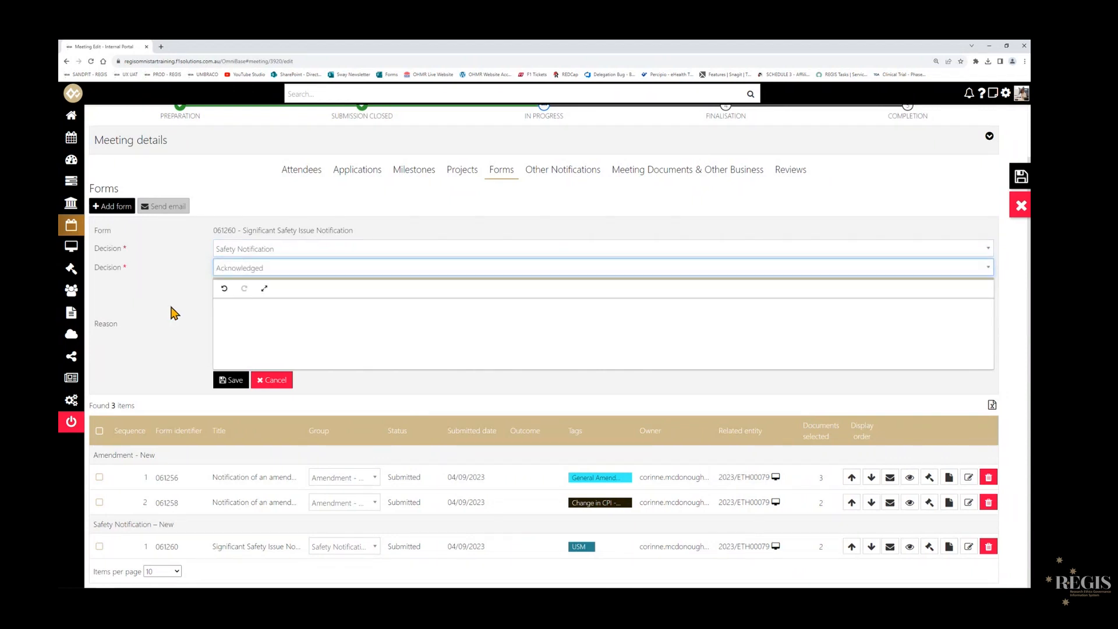
left_click(220, 381)
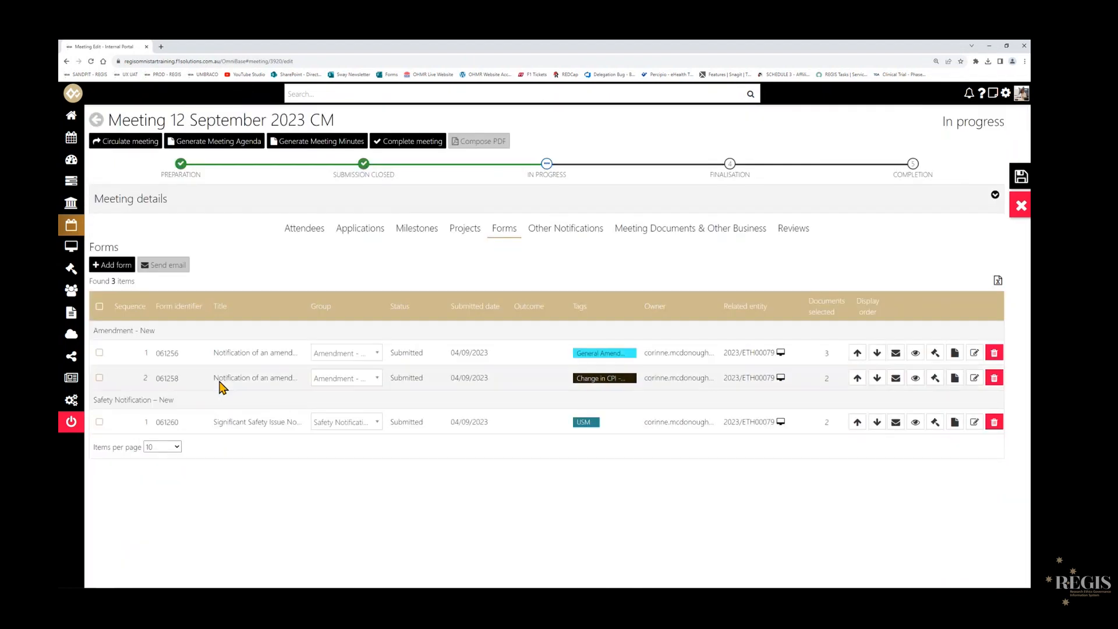
- Save the meeting, agreeing to continue, and check the recorded outcomes of its forms, milestones and applications
left_click(1015, 179)
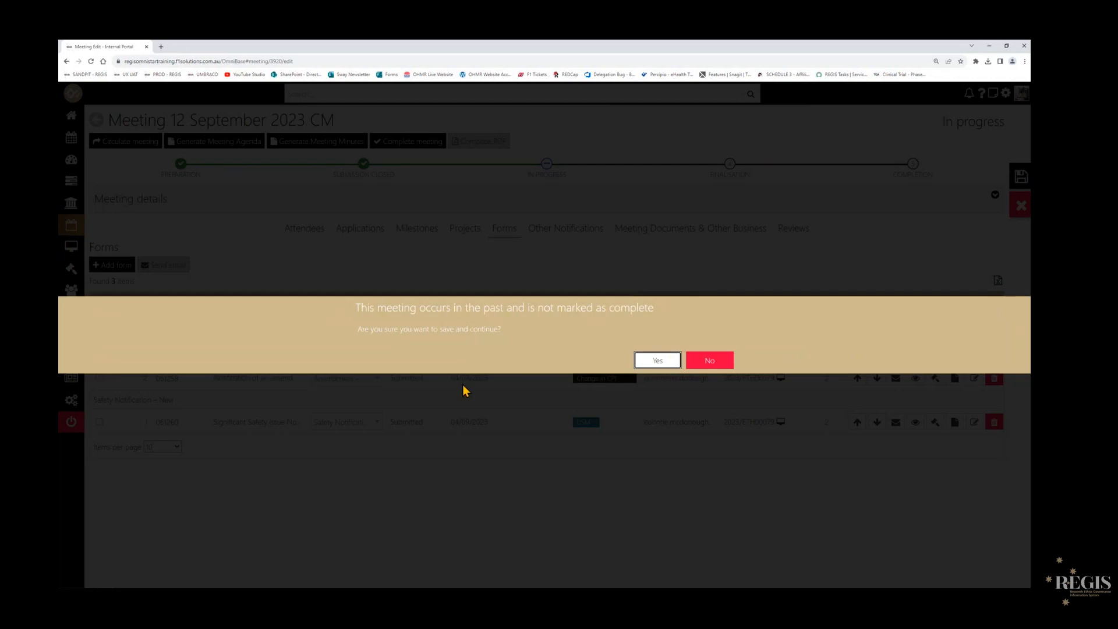
left_click(654, 366)
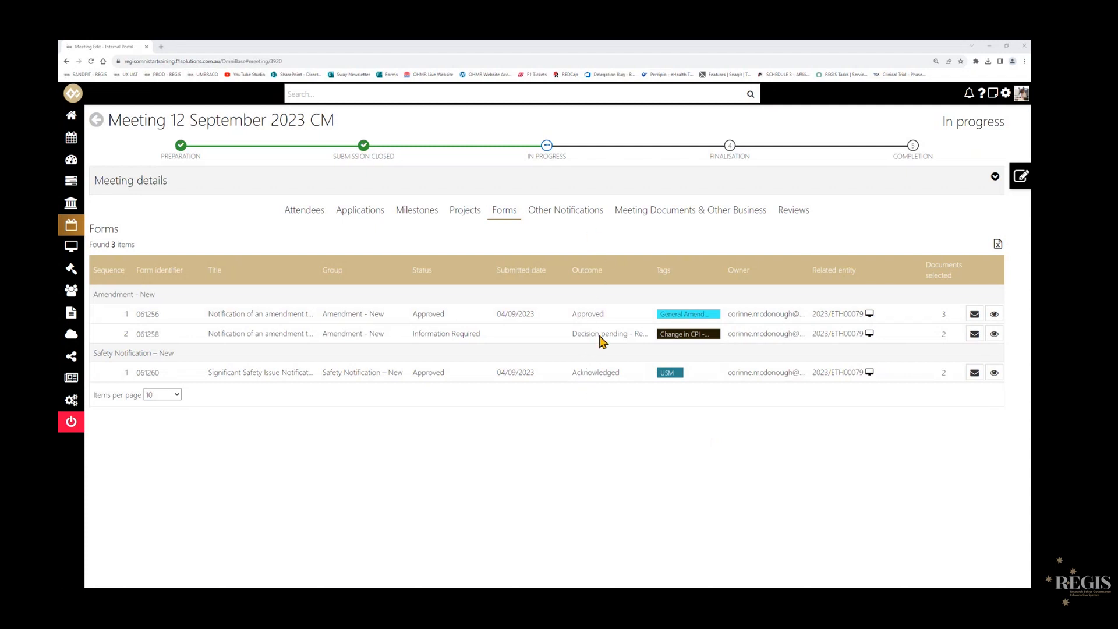
left_click(419, 211)
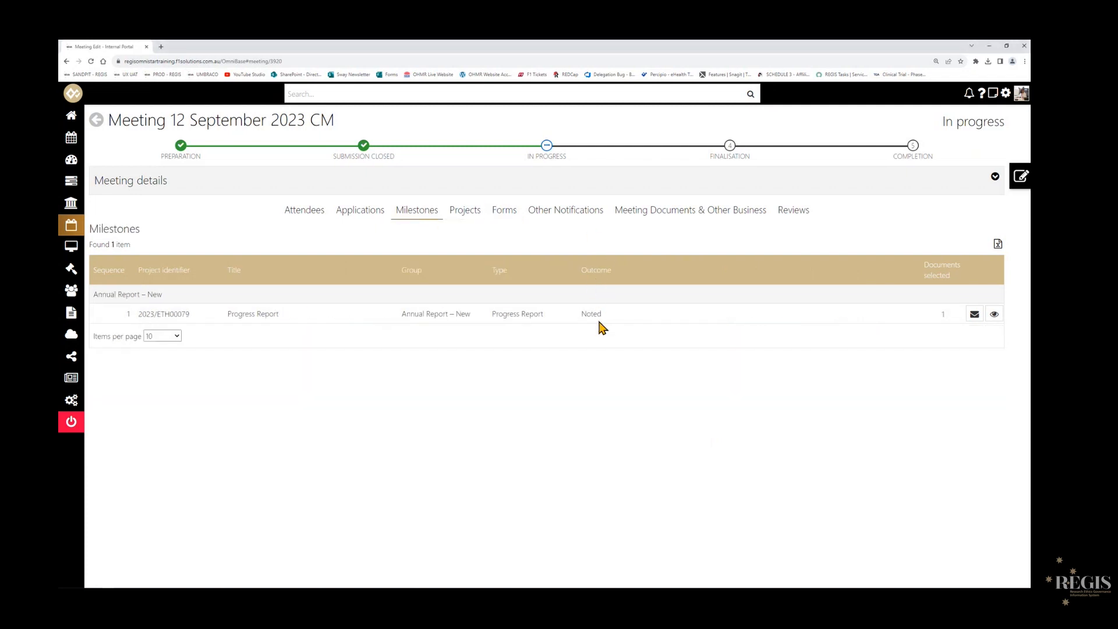
left_click(357, 209)
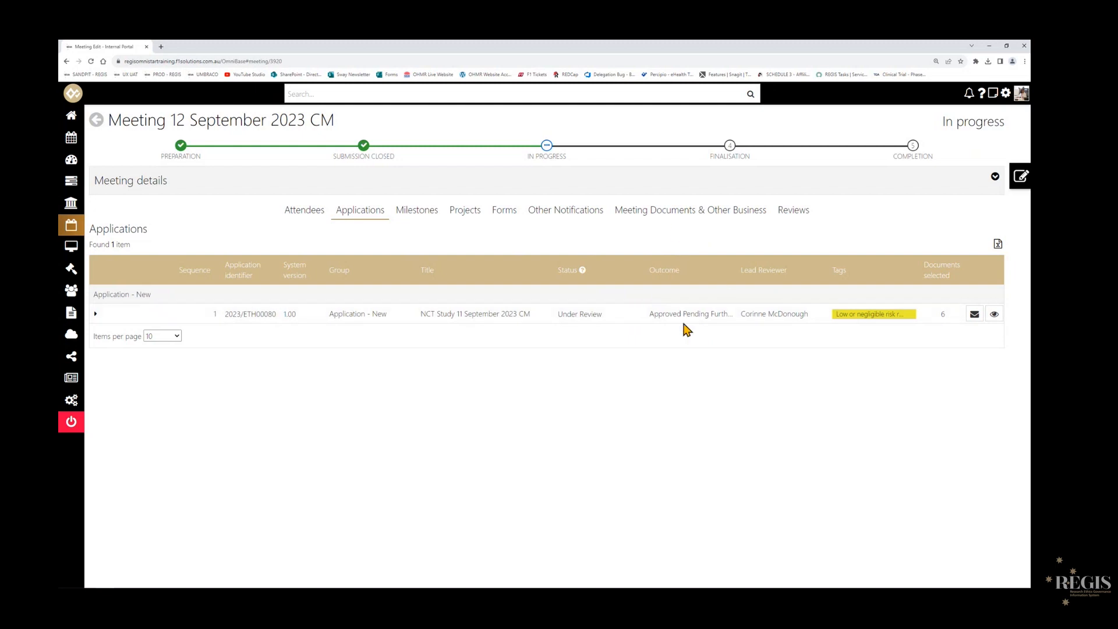
left_click(421, 212)
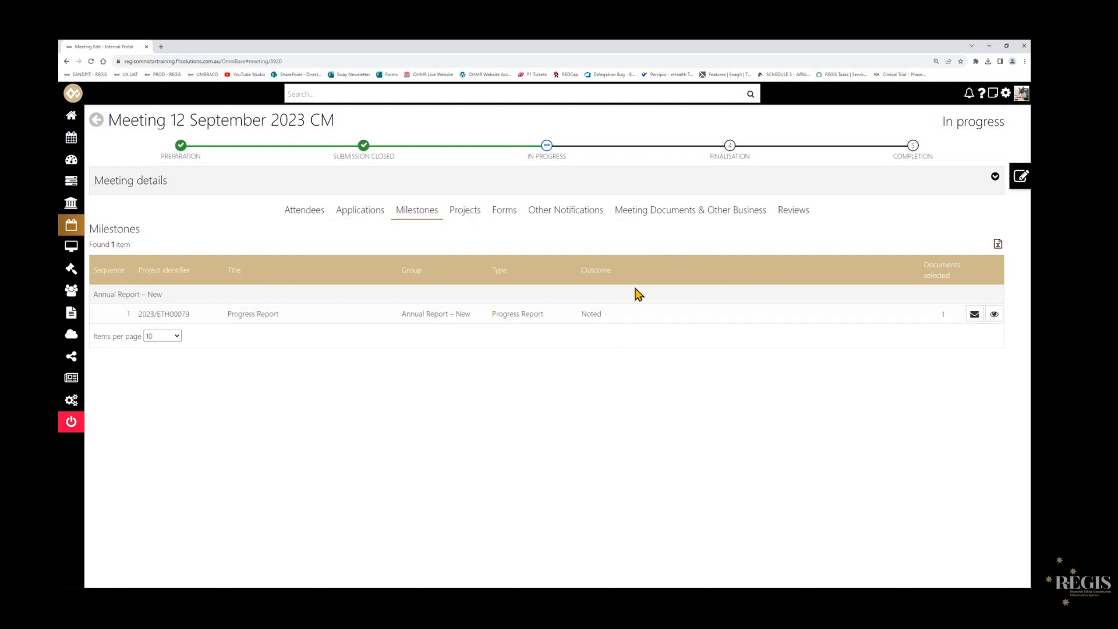
left_click(510, 210)
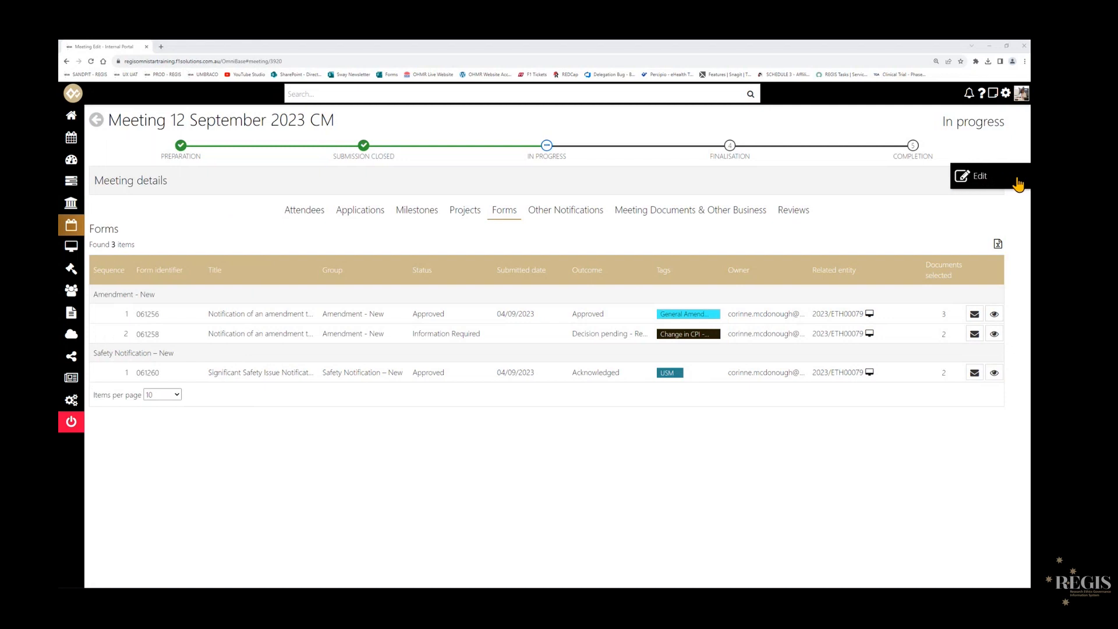
- Reopen the meeting for editing, generate the meeting minutes and open the downloaded document in Word
left_click(1018, 186)
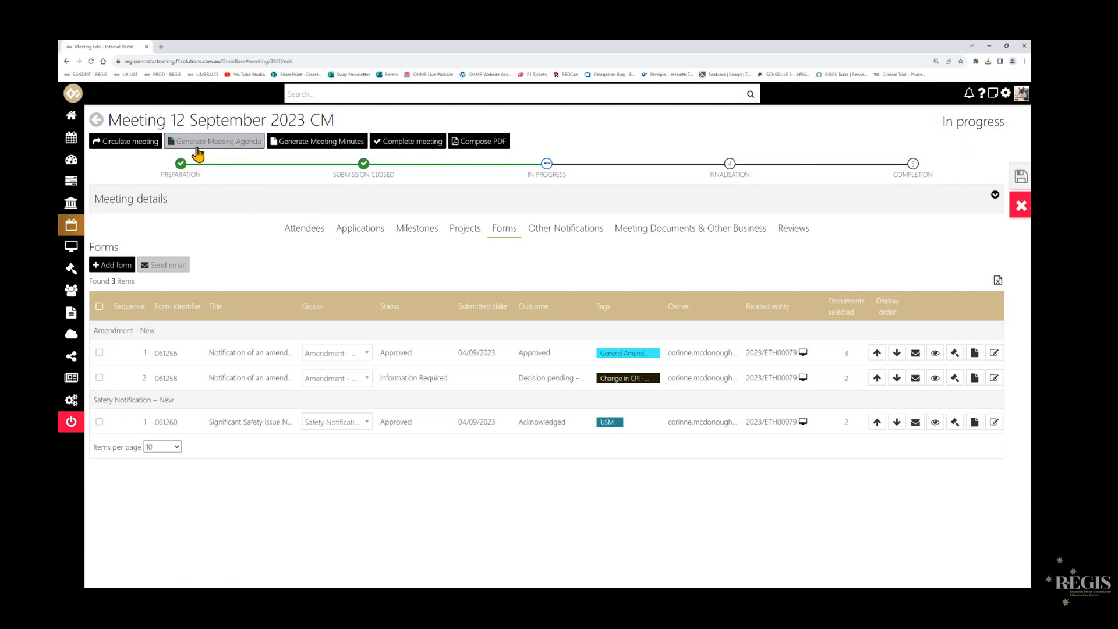
left_click(323, 152)
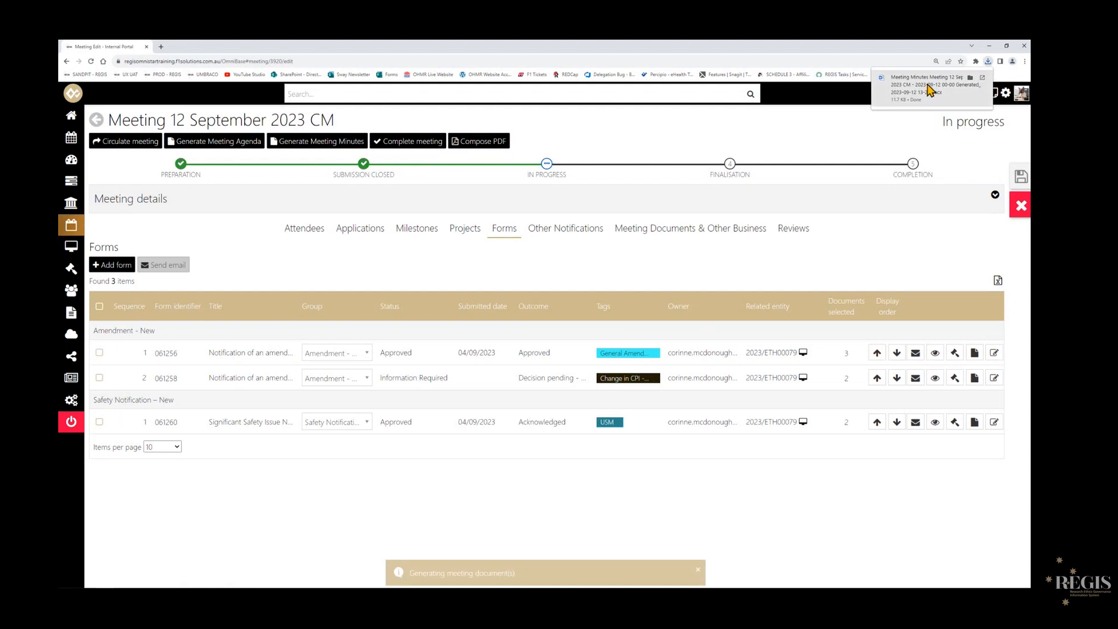
left_click(930, 89)
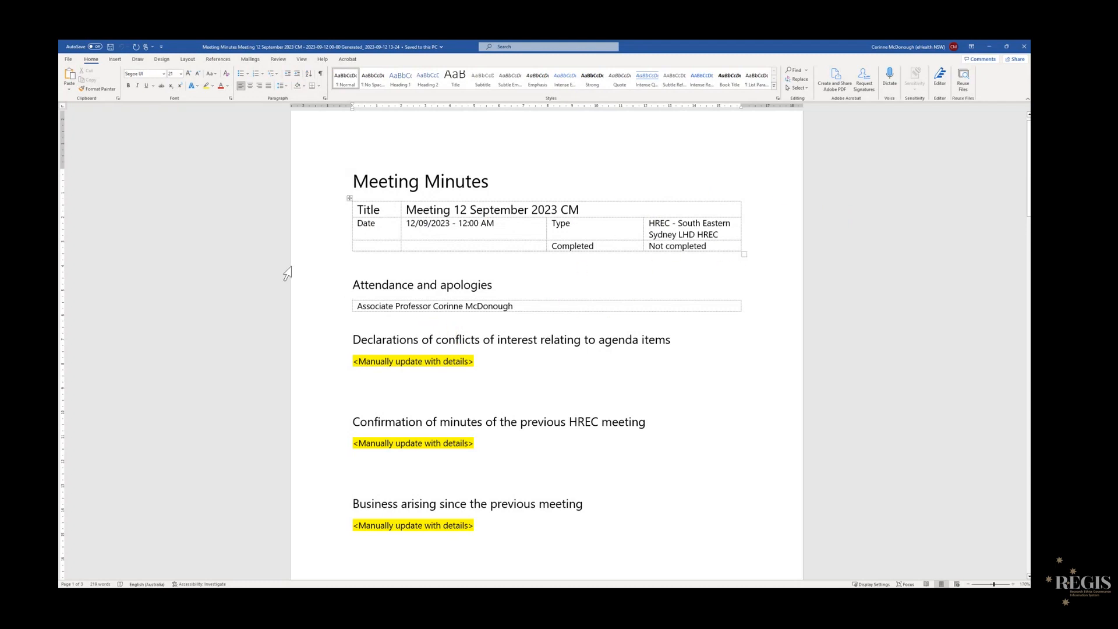
- Examine the generated minutes for sections needing manual updates and for the decisions and notes on milestones, forms and new applications
scroll(638, 304, "down", 3)
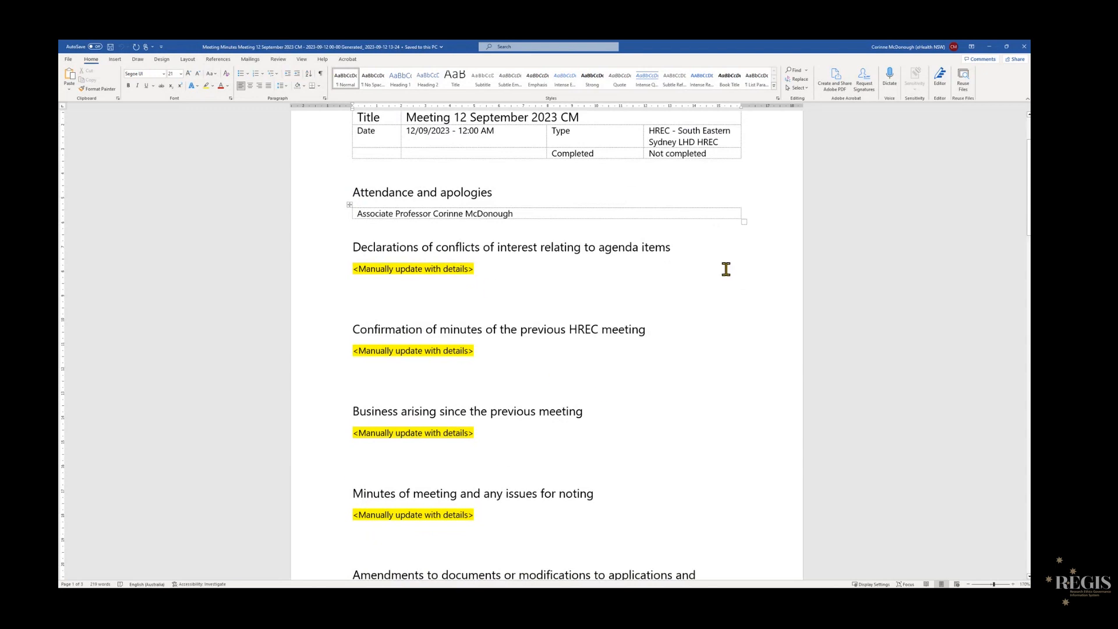
scroll(742, 271, "down", 10)
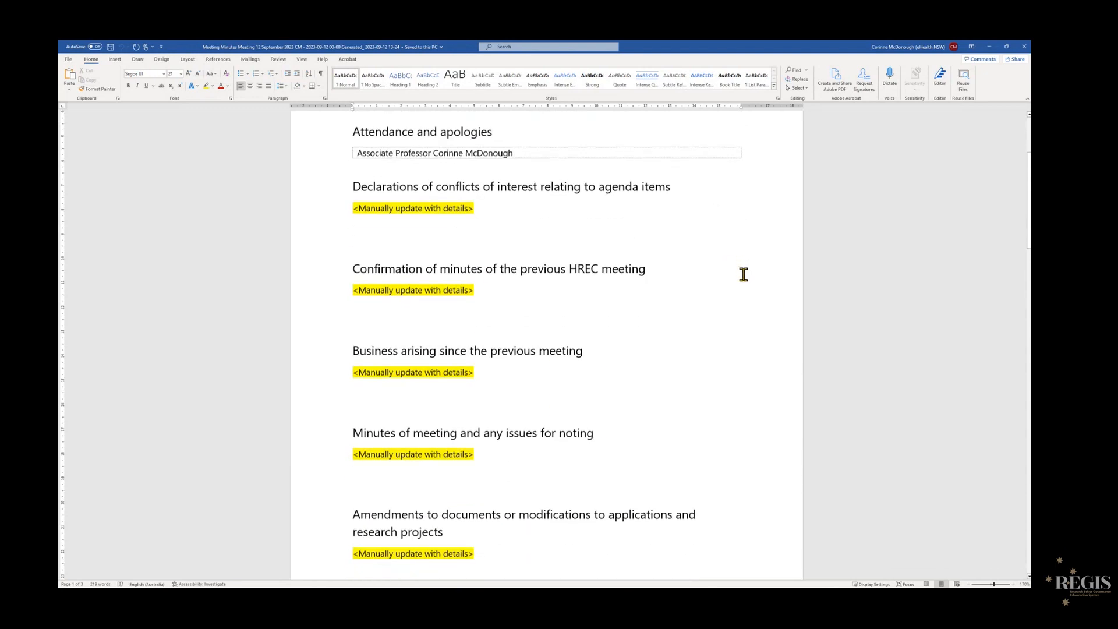
scroll(776, 420, "down", 10)
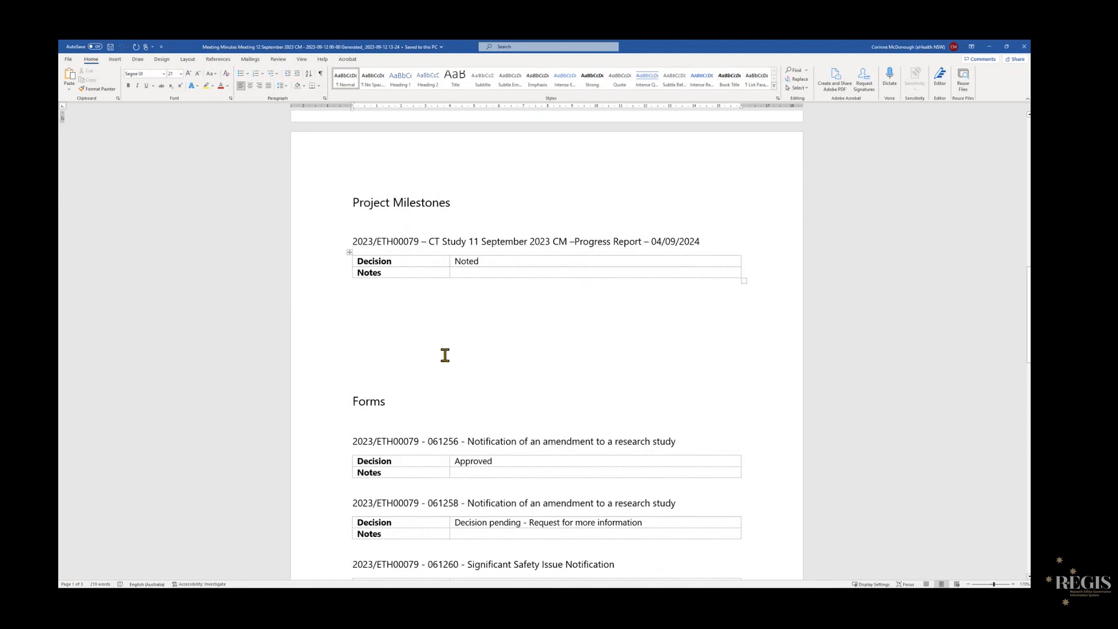
scroll(446, 357, "down", 7)
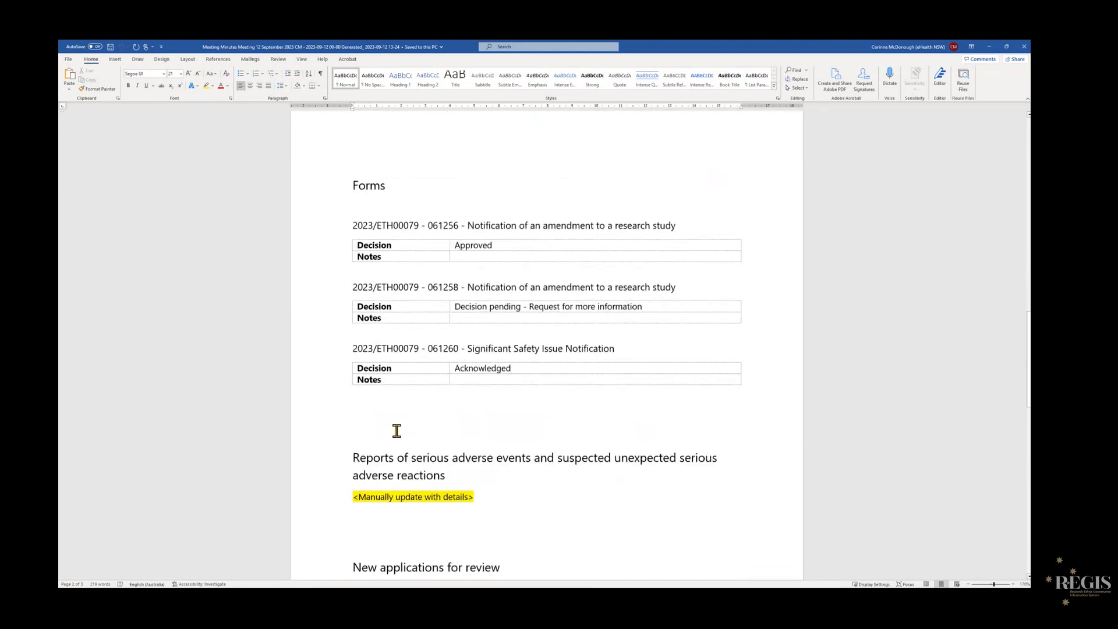
scroll(396, 431, "down", 11)
left_click(328, 345)
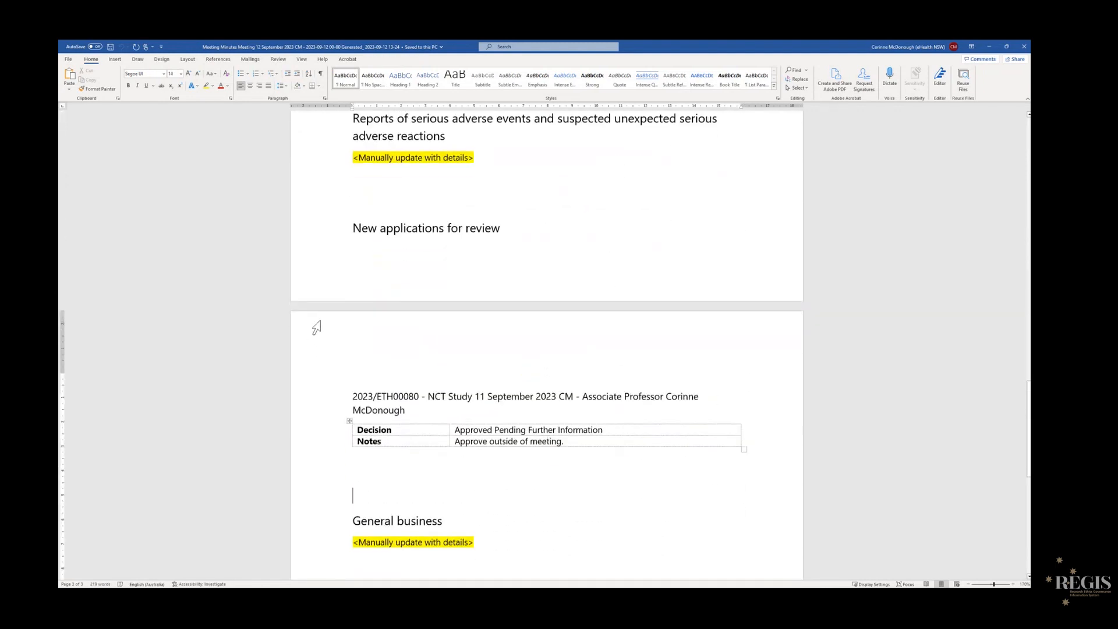
scroll(330, 347, "down", 4)
scroll(337, 347, "up", 2)
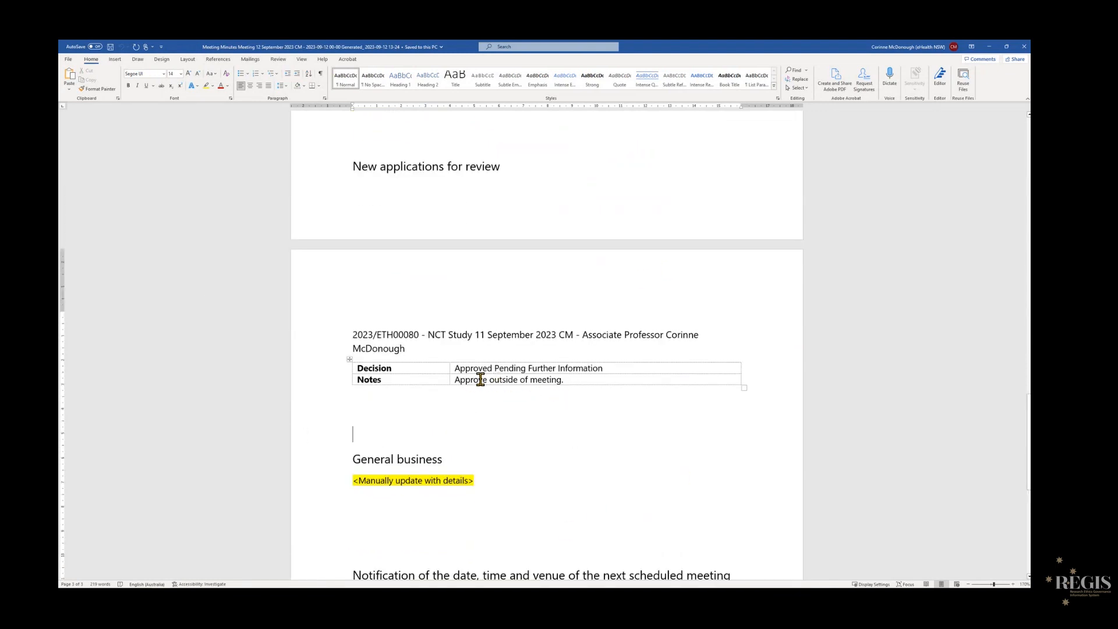
scroll(618, 460, "down", 10)
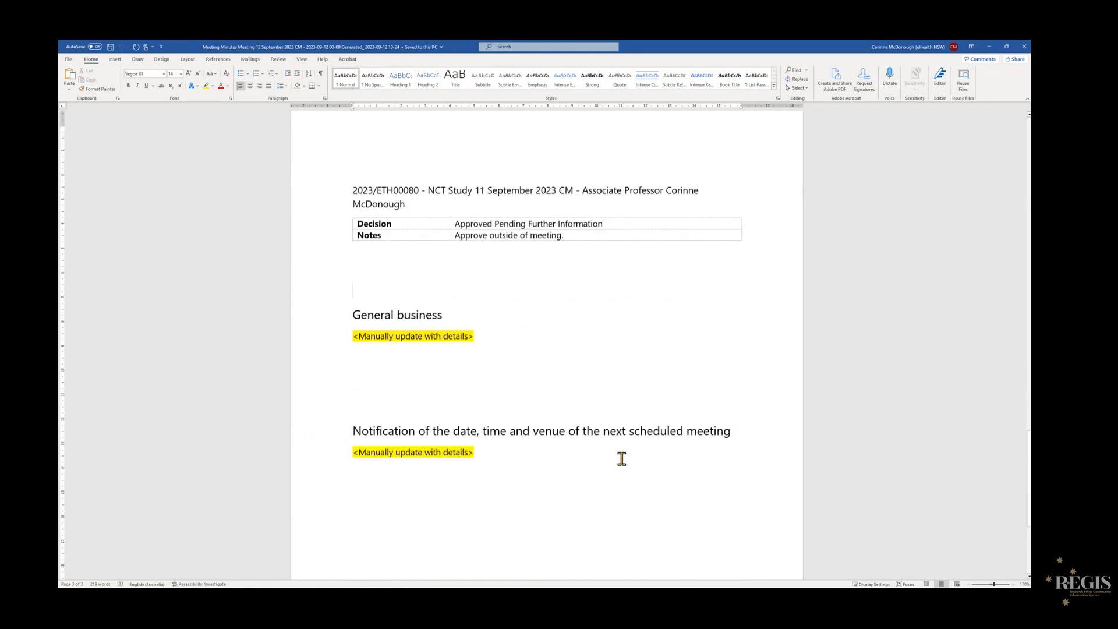
scroll(523, 307, "up", 4)
scroll(529, 309, "up", 5)
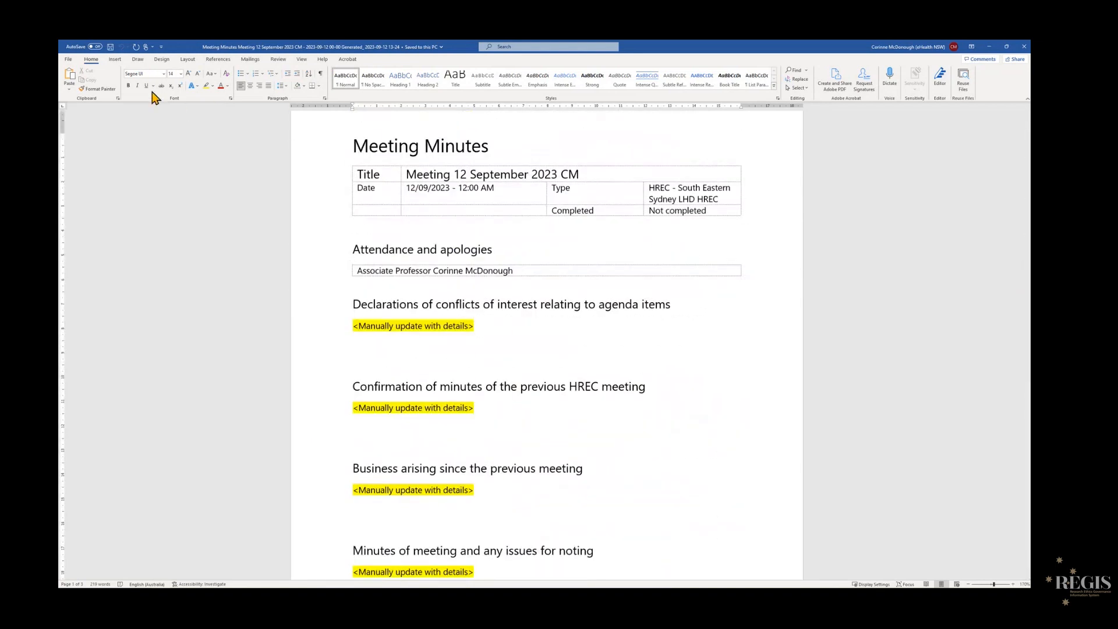
- Save the minutes as Meeting Minutes Meeting 12 September 2023 CM.docx and close the document
left_click(69, 59)
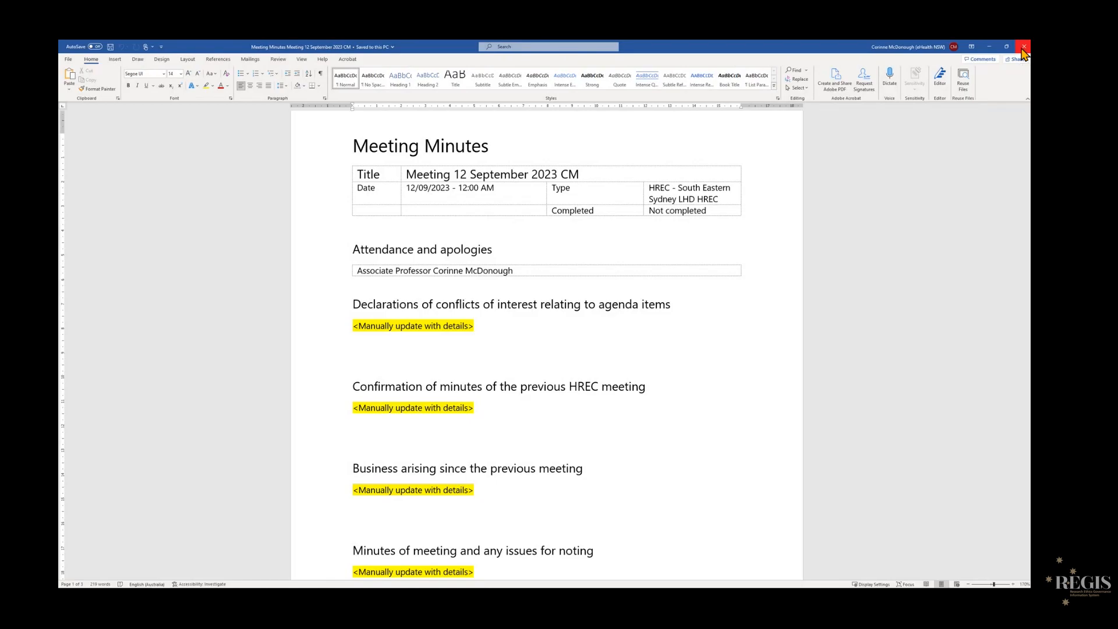
left_click(1023, 49)
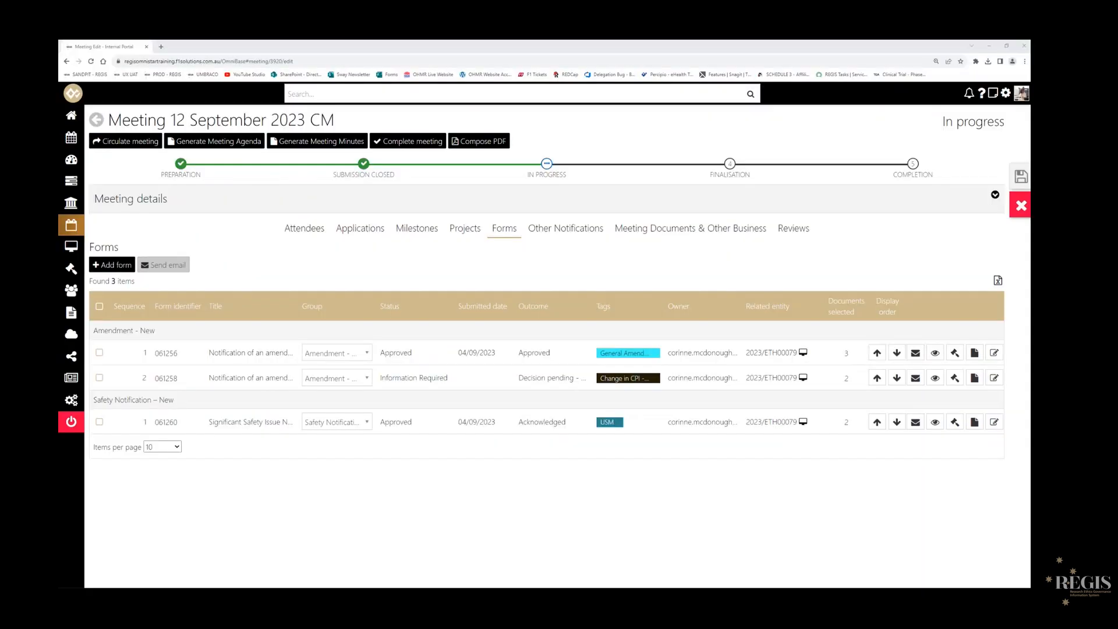
- Start adding a document to the meeting's documents and choose the Meeting Minutes Meeting 12 September 2023 CM.docx file
left_click(679, 235)
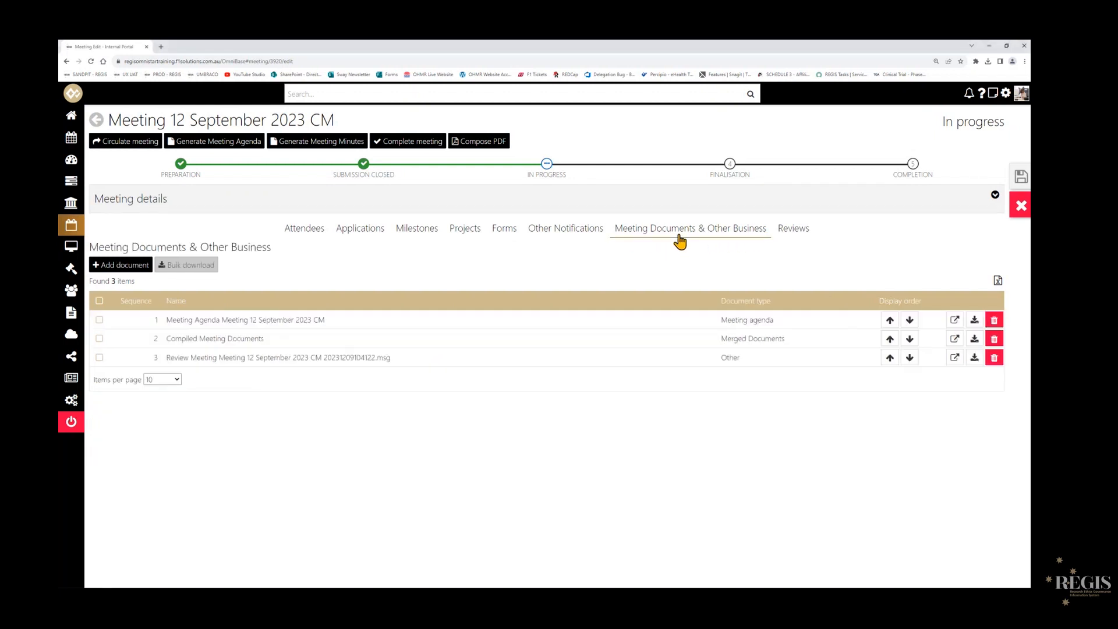
left_click(119, 266)
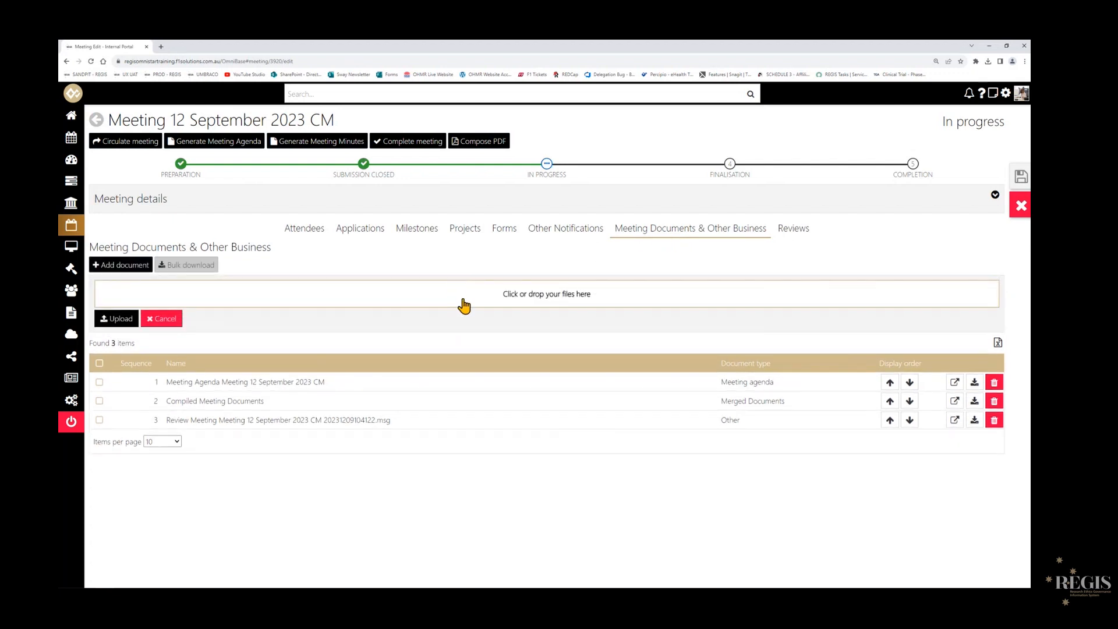
left_click(464, 303)
double_click(218, 116)
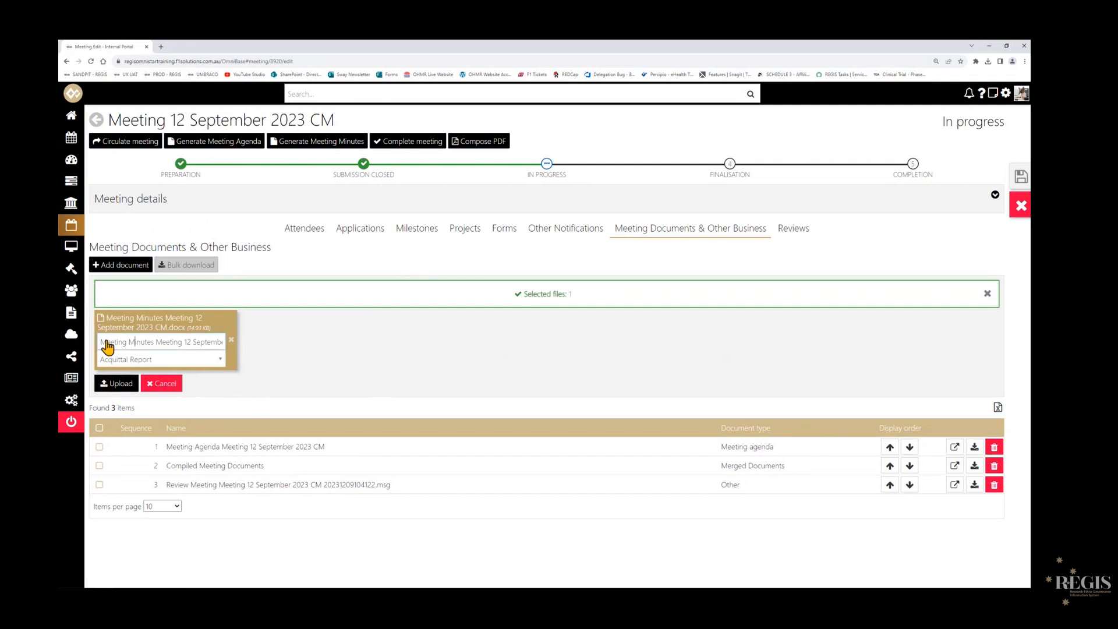
- Retitle the file Meeting Minutes - 12 September 2023 CM, set its document type to Meeting minutes and upload it
left_click(162, 342)
double_click(164, 342)
type("-")
left_click(194, 360)
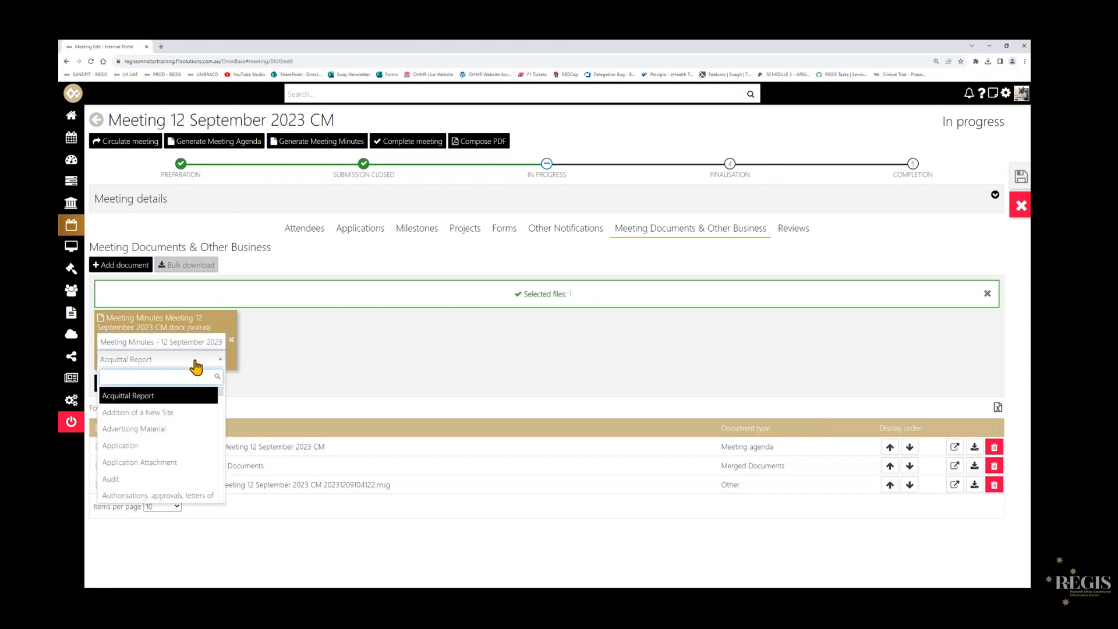
type("meeting")
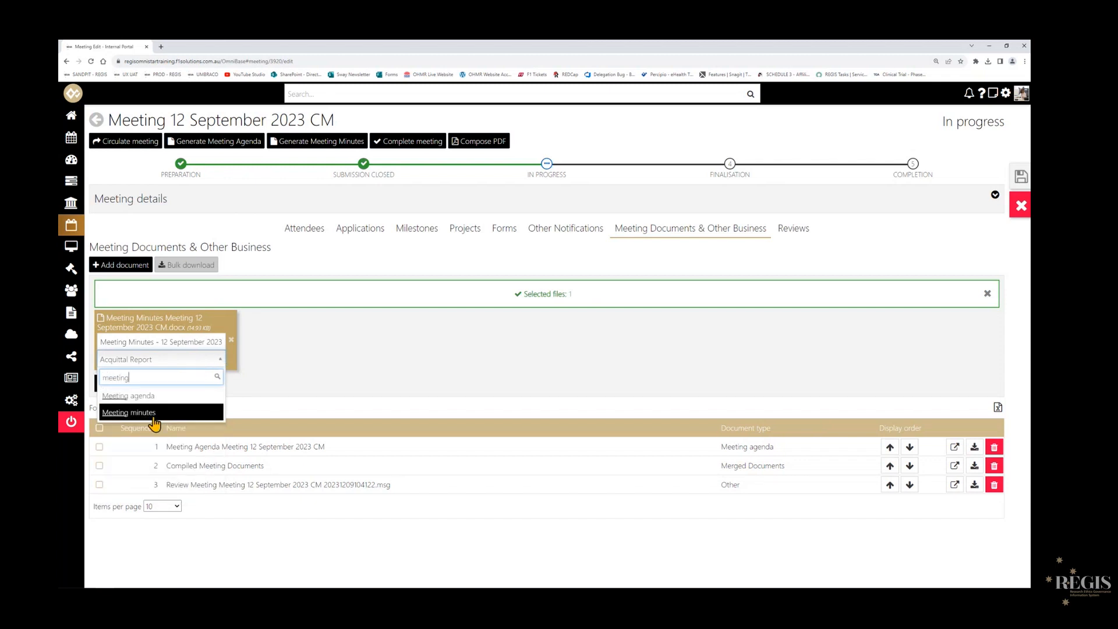
left_click(153, 417)
left_click(116, 383)
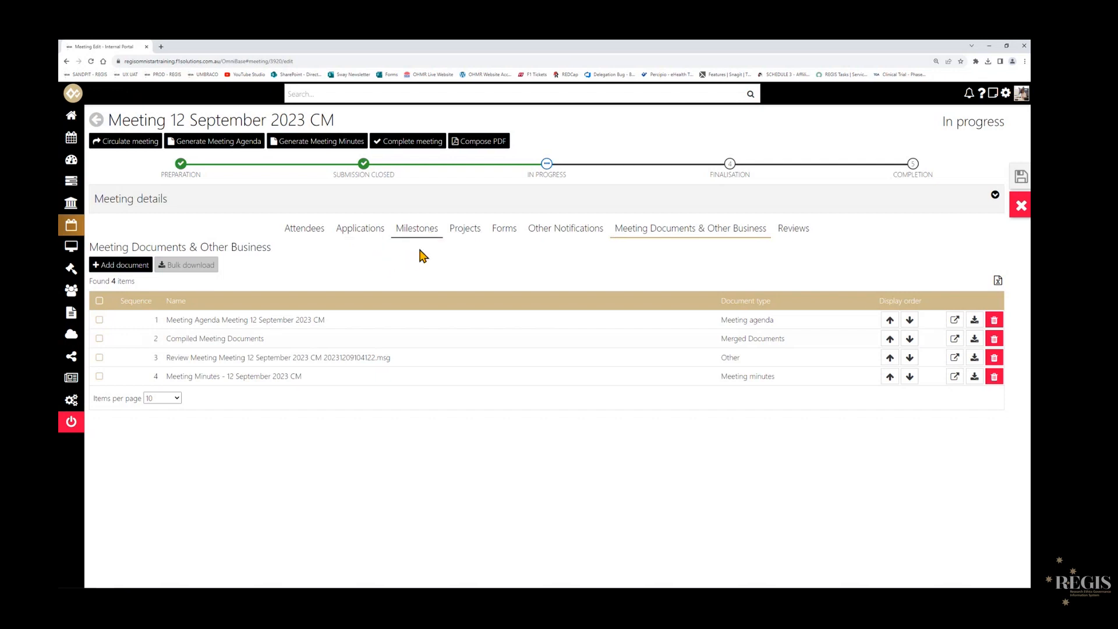
- Open the decision email for the new application and delete the reviewed-in-meeting wording and office prompt, keeping the Executive Officer sentence
left_click(356, 239)
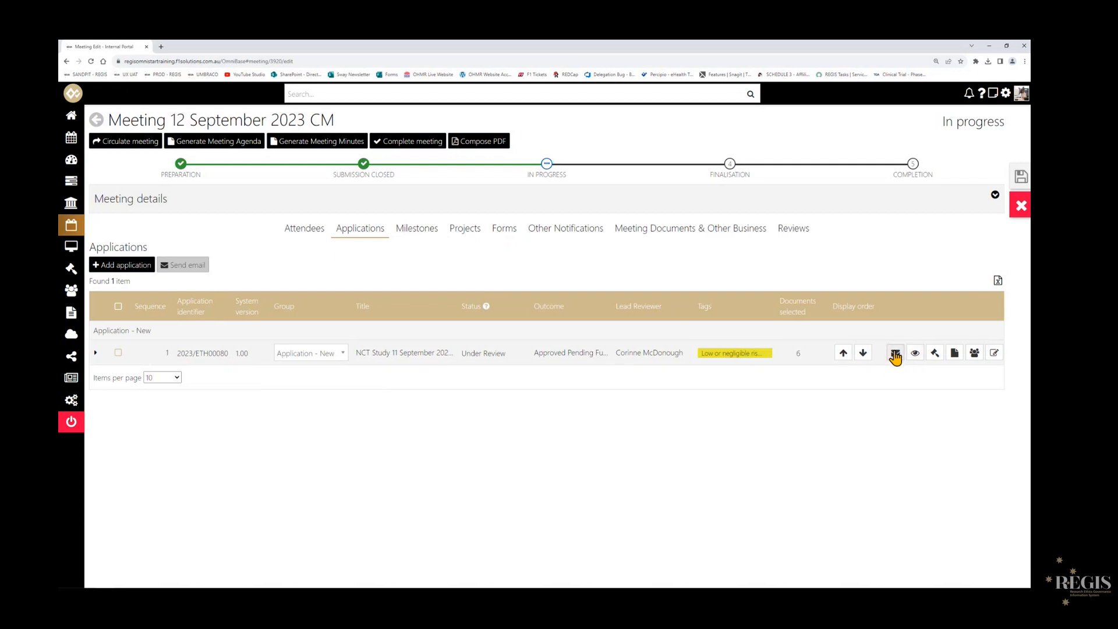
left_click(894, 354)
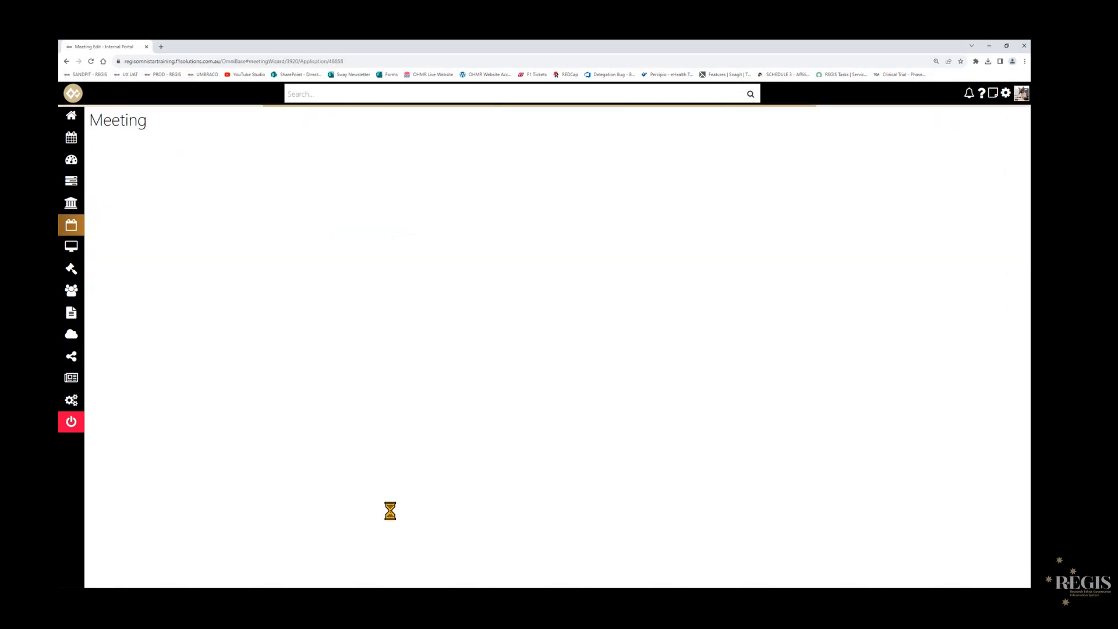
left_click_drag(384, 455, 262, 429)
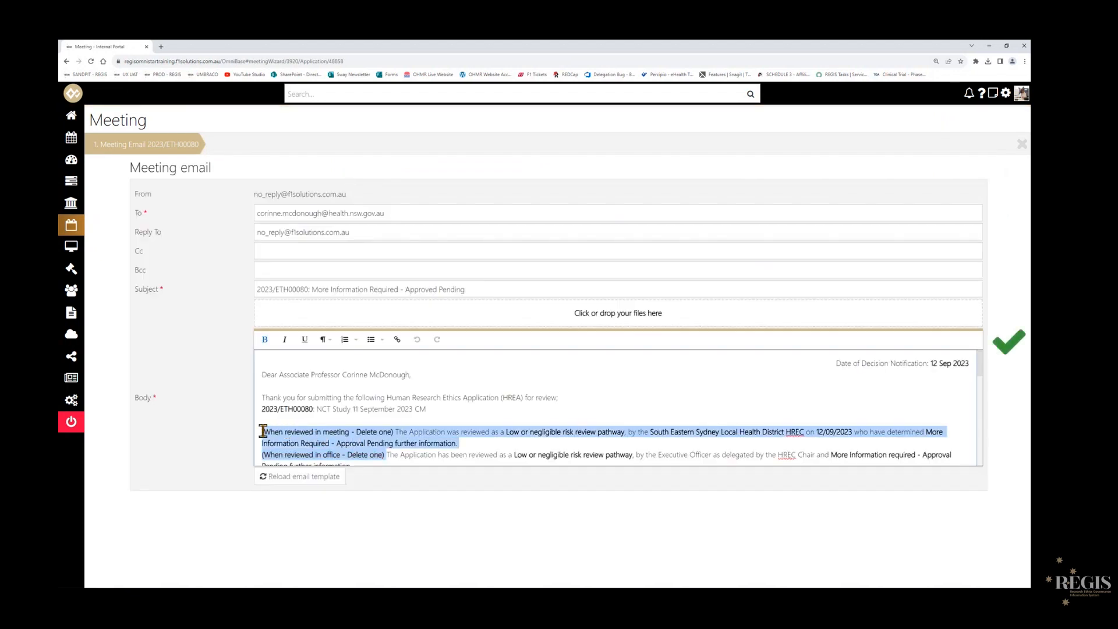
scroll(482, 427, "down", 5)
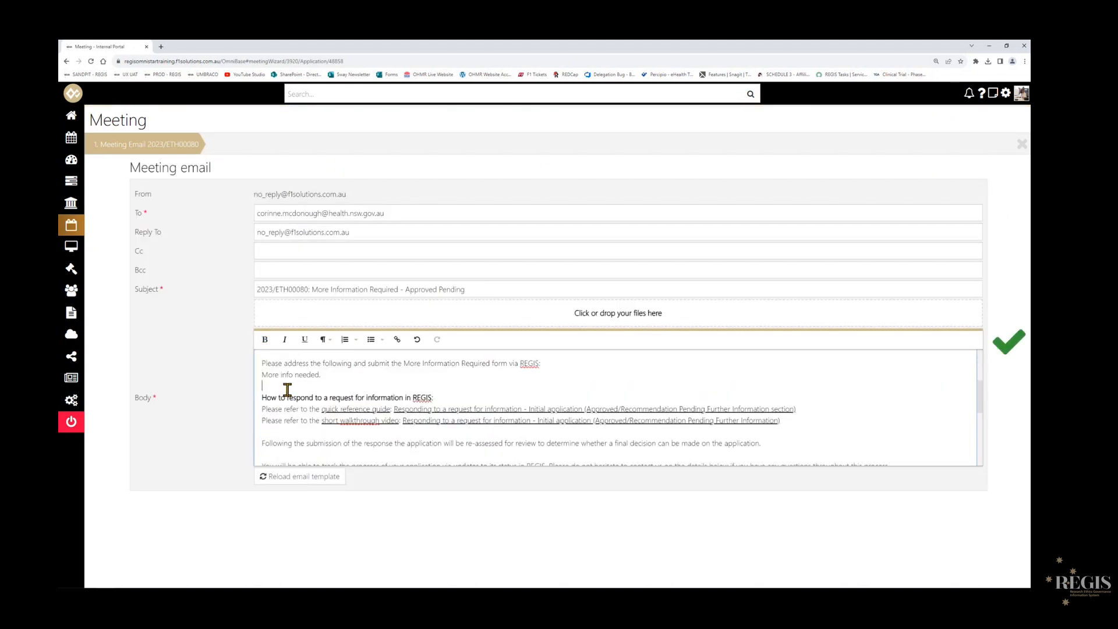
- Review the body of the application's decision email, send it and check the application's status in the meeting
scroll(312, 392, "down", 5)
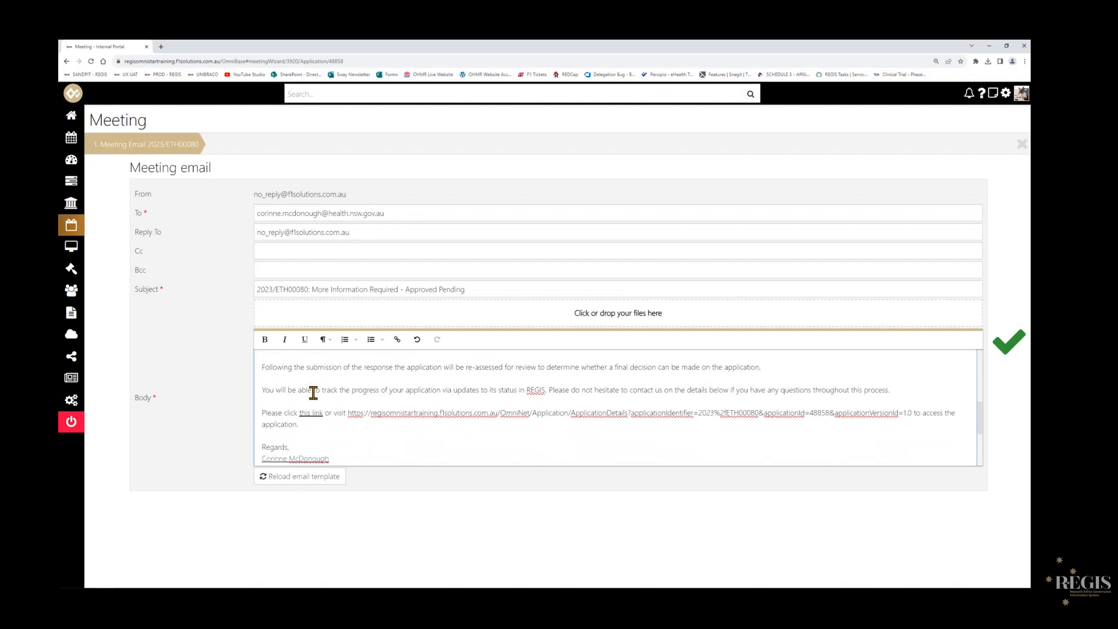
scroll(312, 393, "down", 3)
scroll(503, 415, "up", 1)
scroll(503, 415, "up", 12)
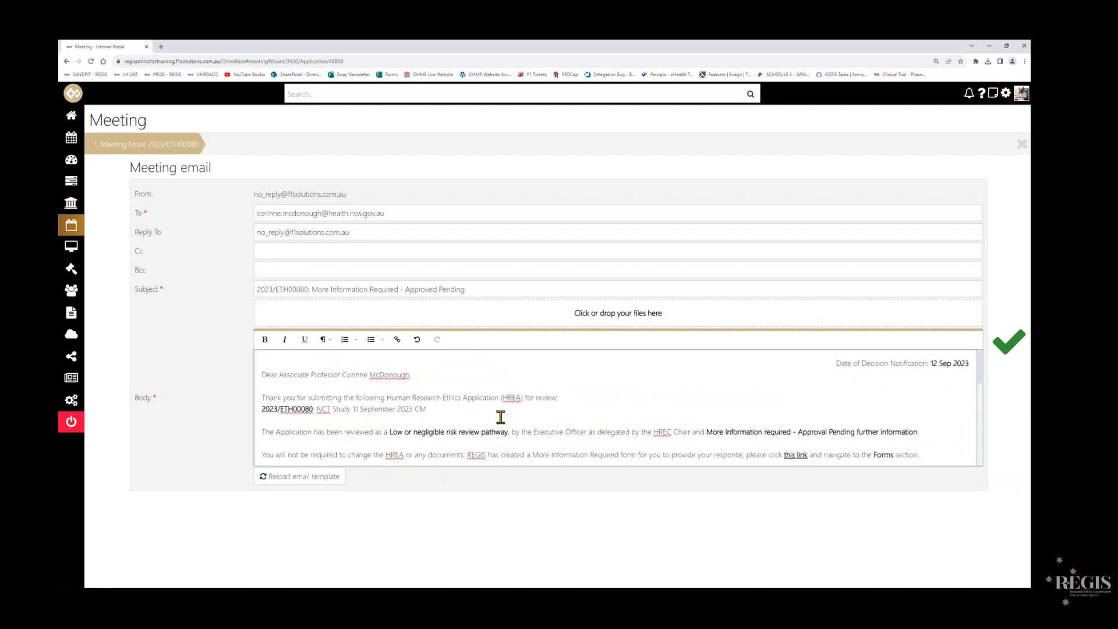
scroll(479, 415, "down", 1)
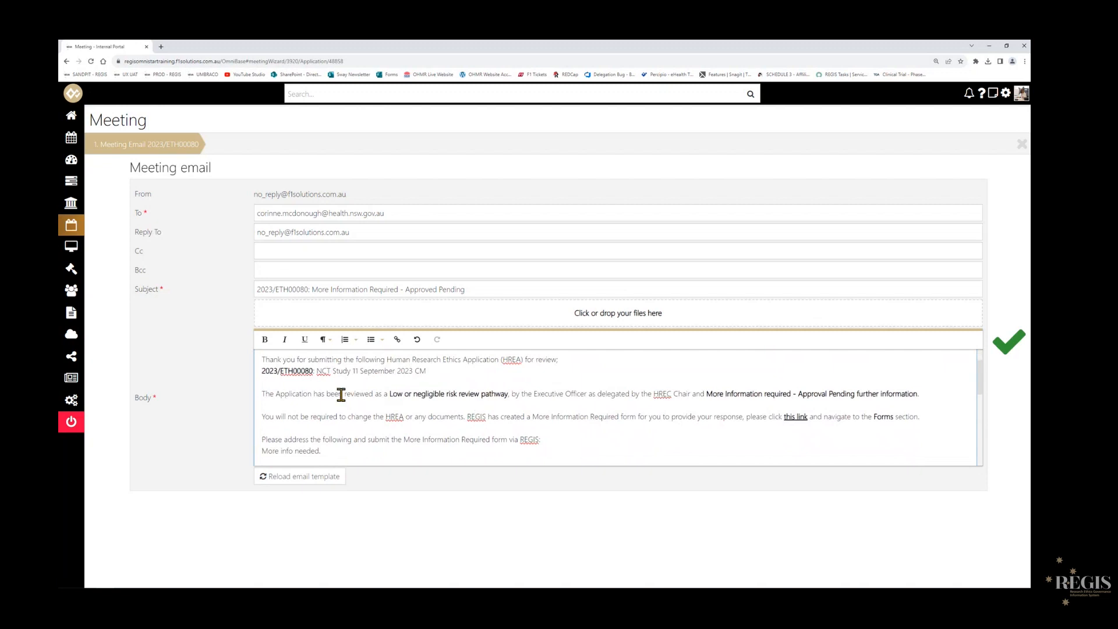
scroll(332, 432, "down", 1)
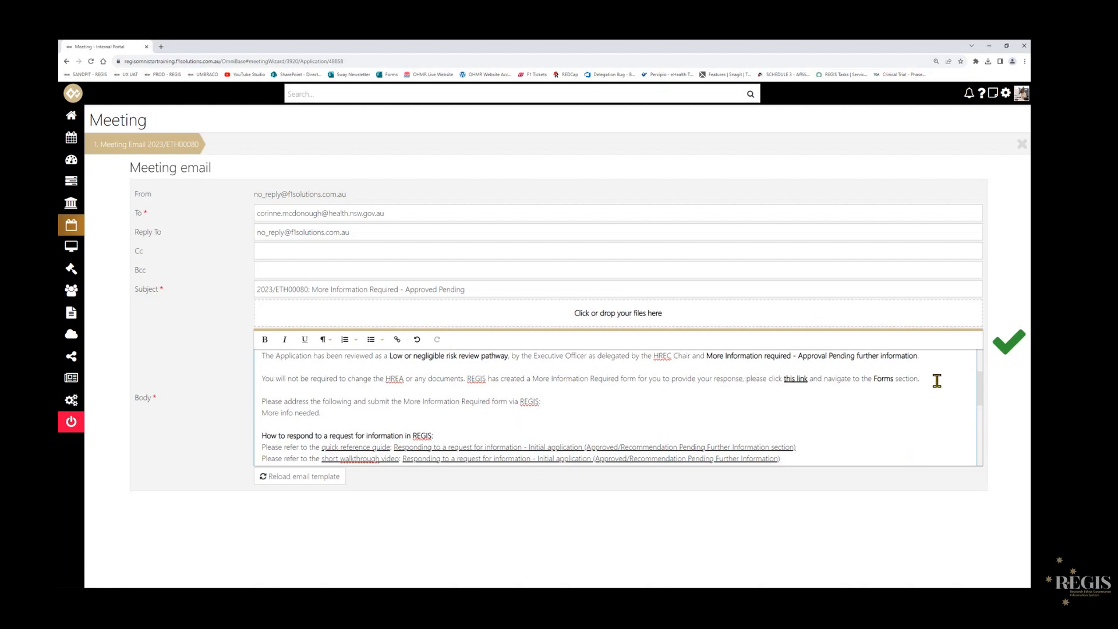
scroll(885, 379, "up", 1)
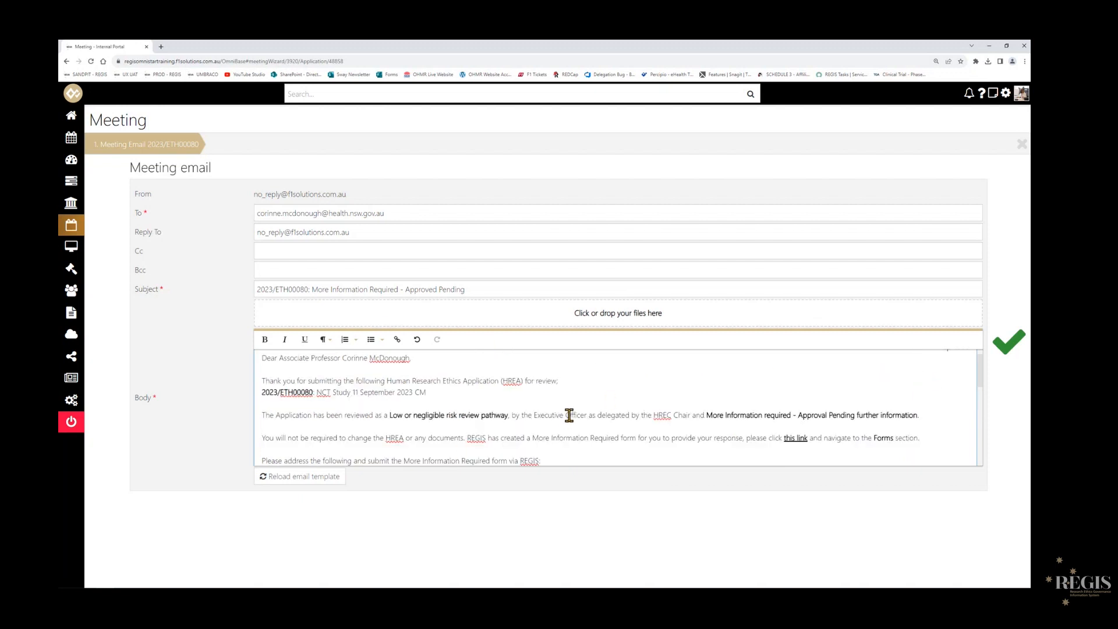
left_click(1003, 356)
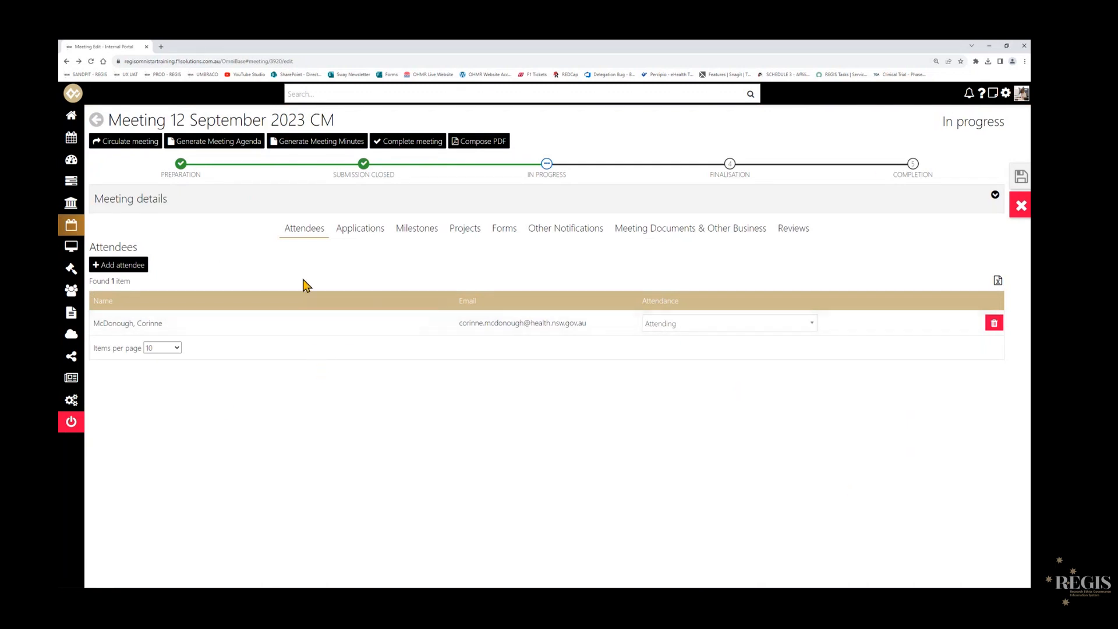
left_click(364, 235)
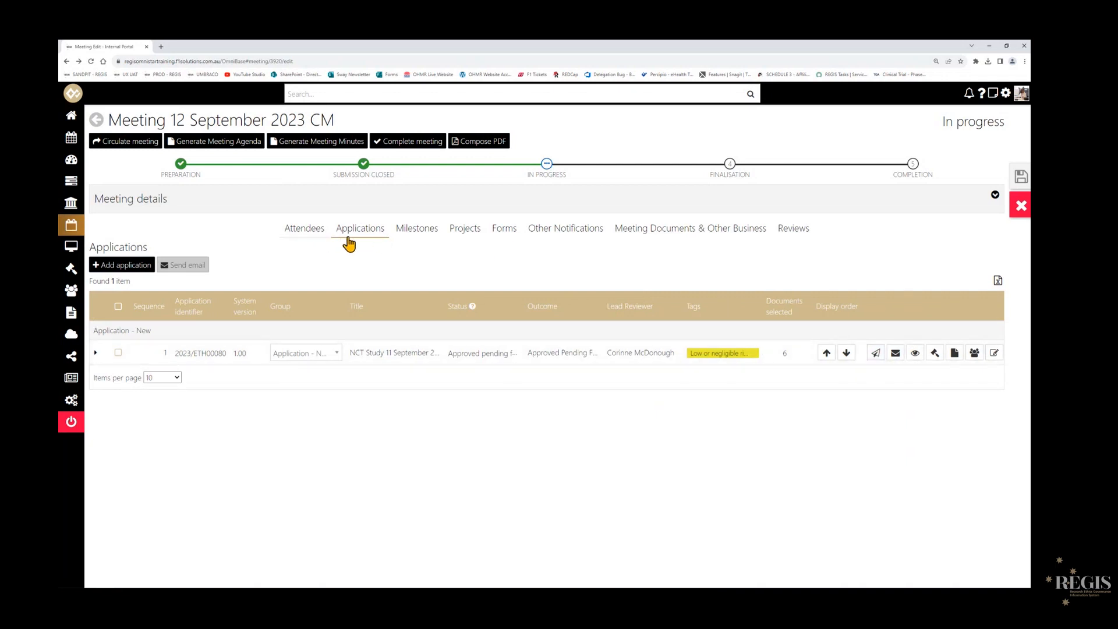
left_click(301, 238)
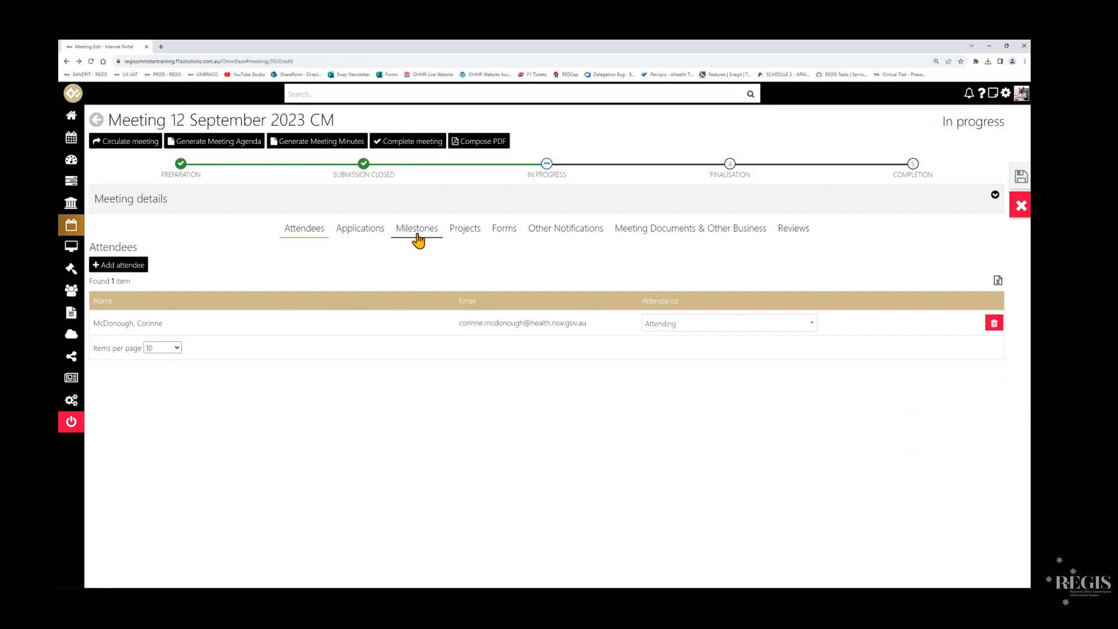
- Open the notification email for the Progress Report milestone, review its body and send it, returning to the milestones list
left_click(417, 230)
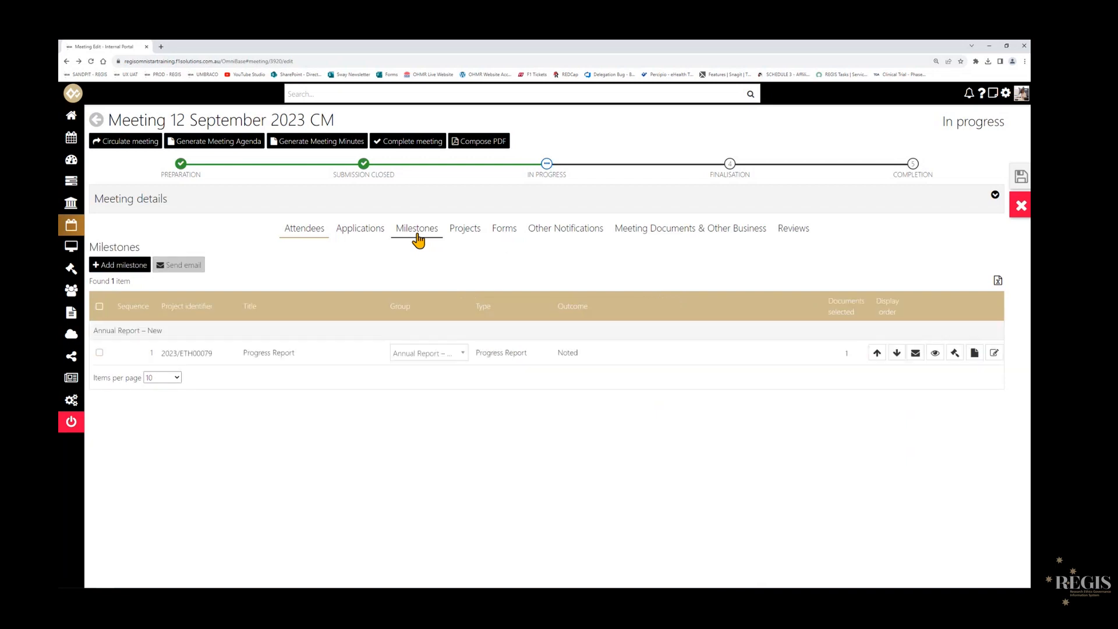
left_click(915, 353)
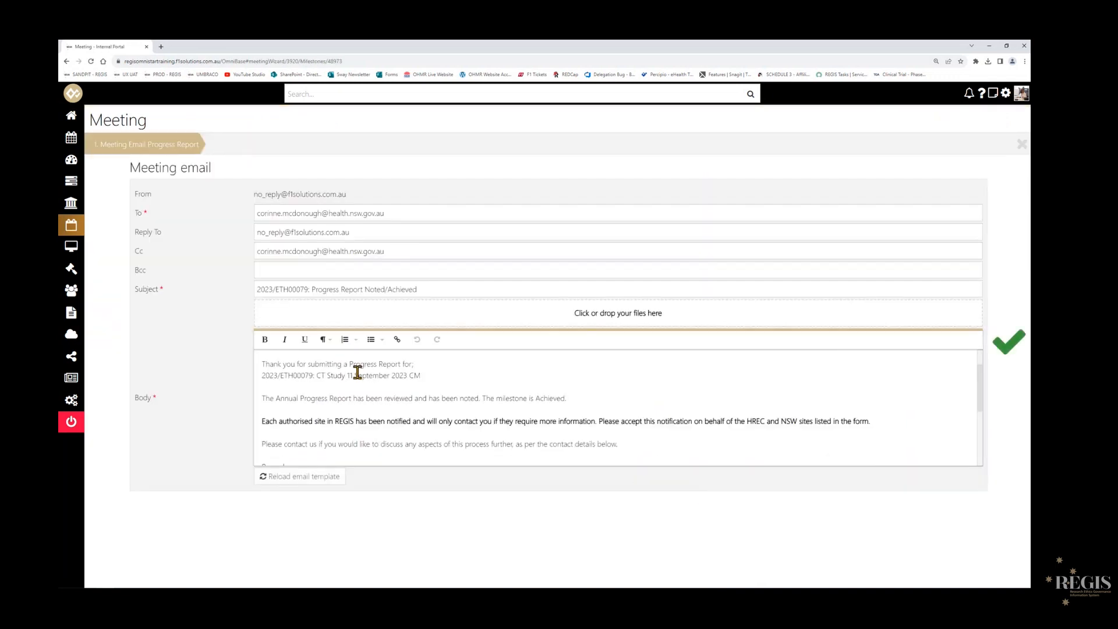
scroll(357, 373, "down", 1)
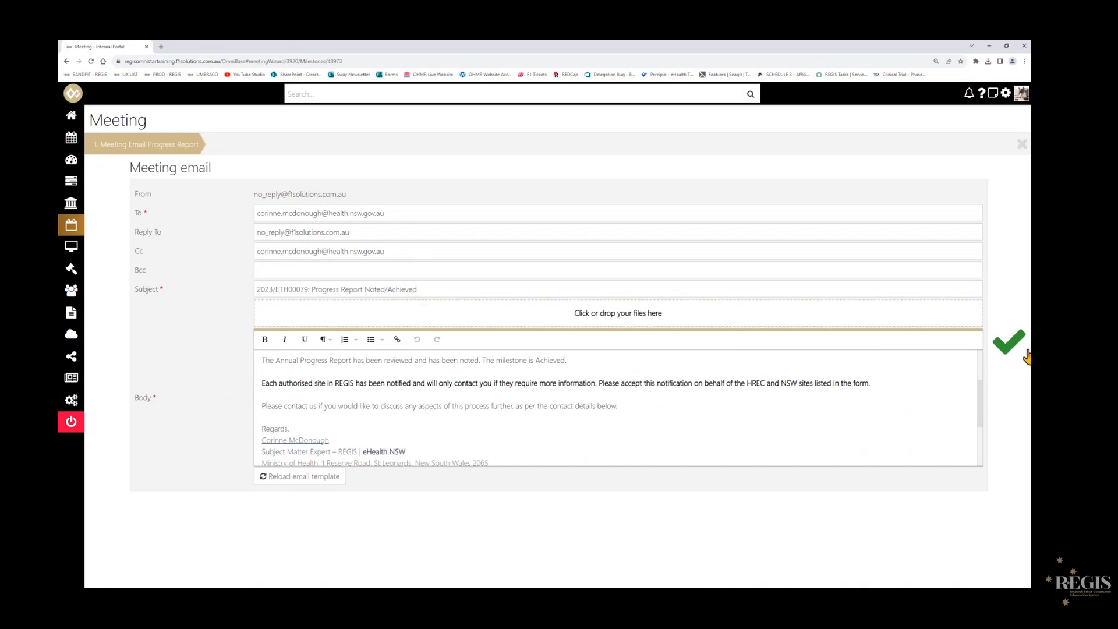
scroll(866, 456, "down", 2)
scroll(866, 459, "up", 3)
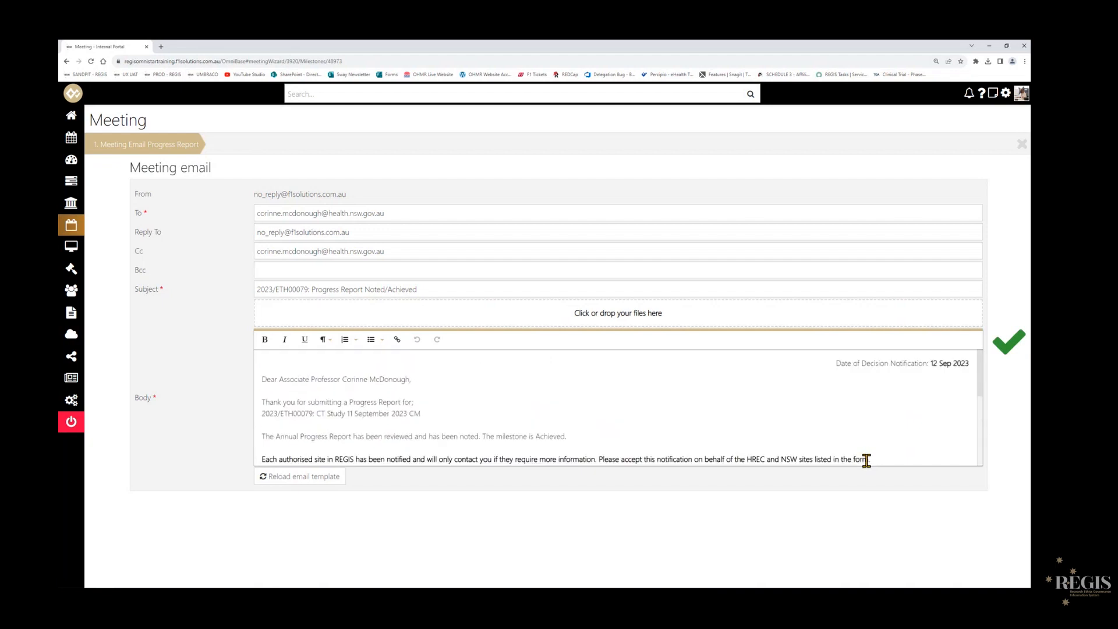
scroll(866, 460, "down", 1)
left_click(1002, 357)
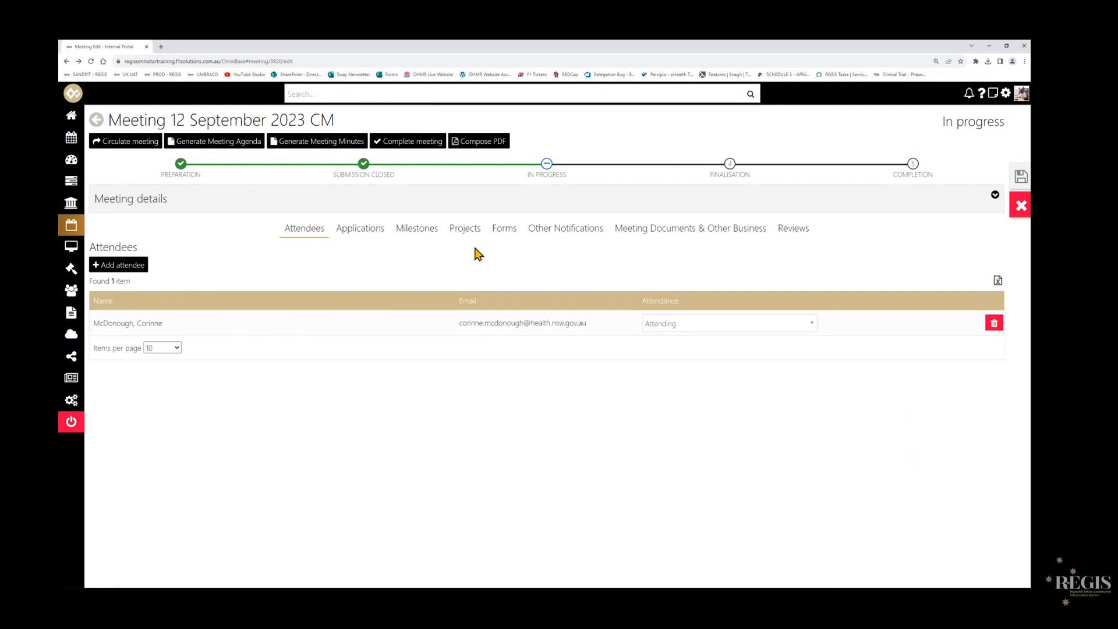
left_click(422, 236)
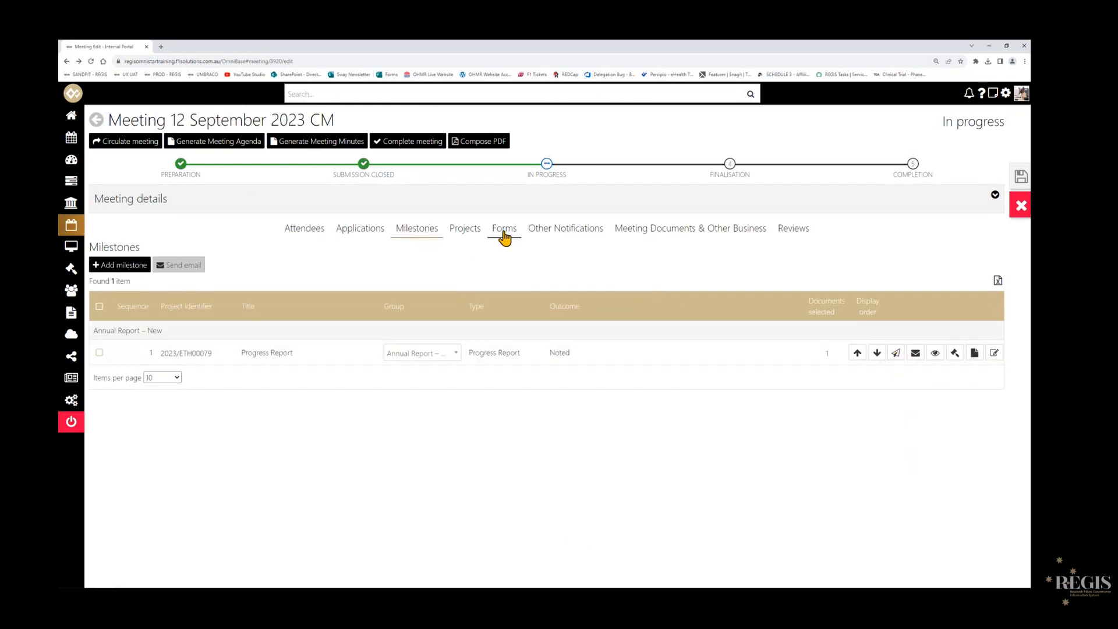
- Select all the forms in the meeting and start composing their decision emails together
left_click(505, 230)
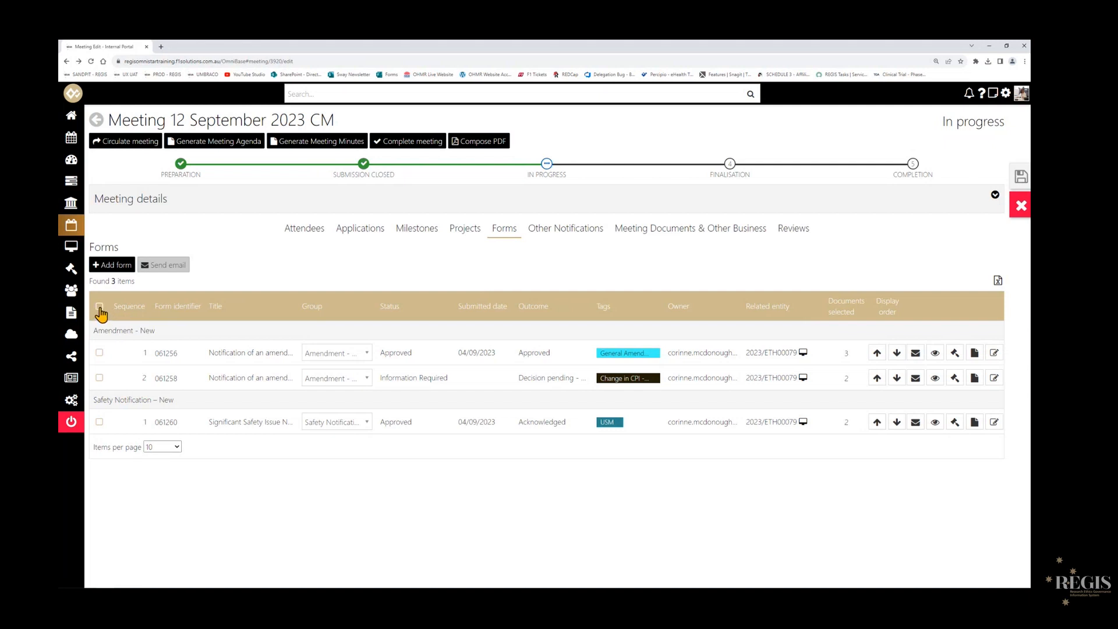
left_click(99, 308)
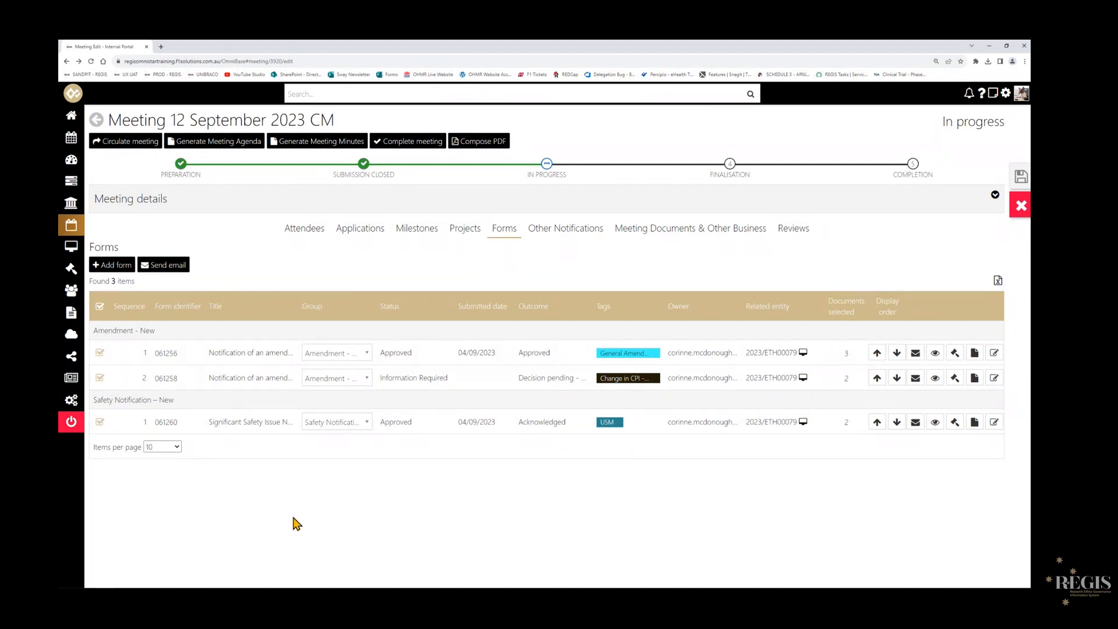
left_click(160, 268)
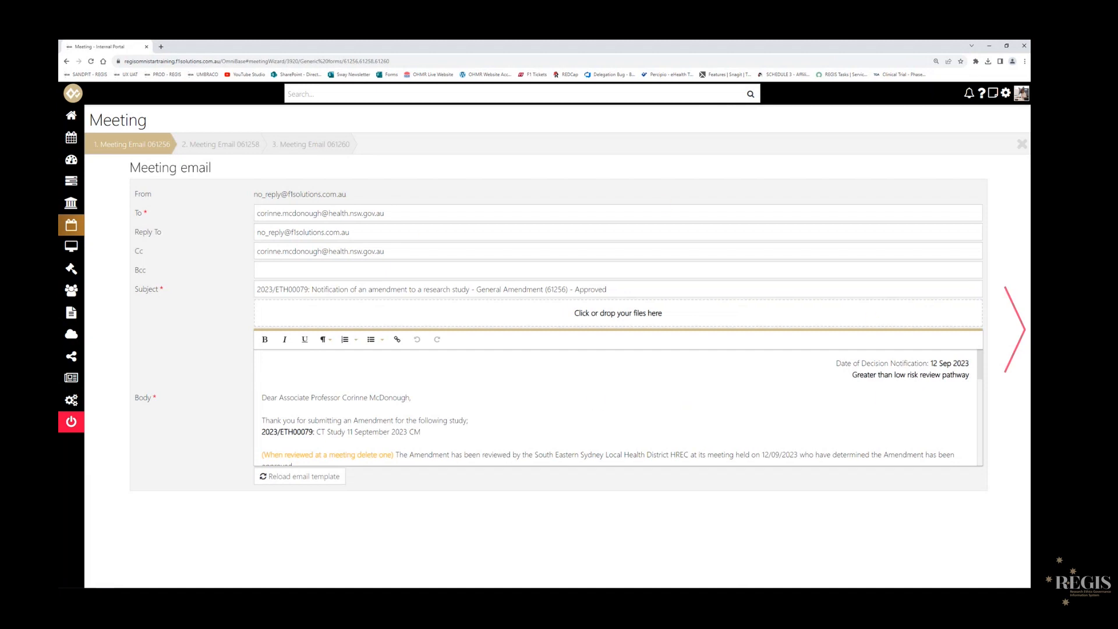
- In the General Amendment email, delete the reviewed-at-meeting wording, office prompt, further-details placeholder and documentation line, and continue to the PI Change email
scroll(370, 424, "down", 2)
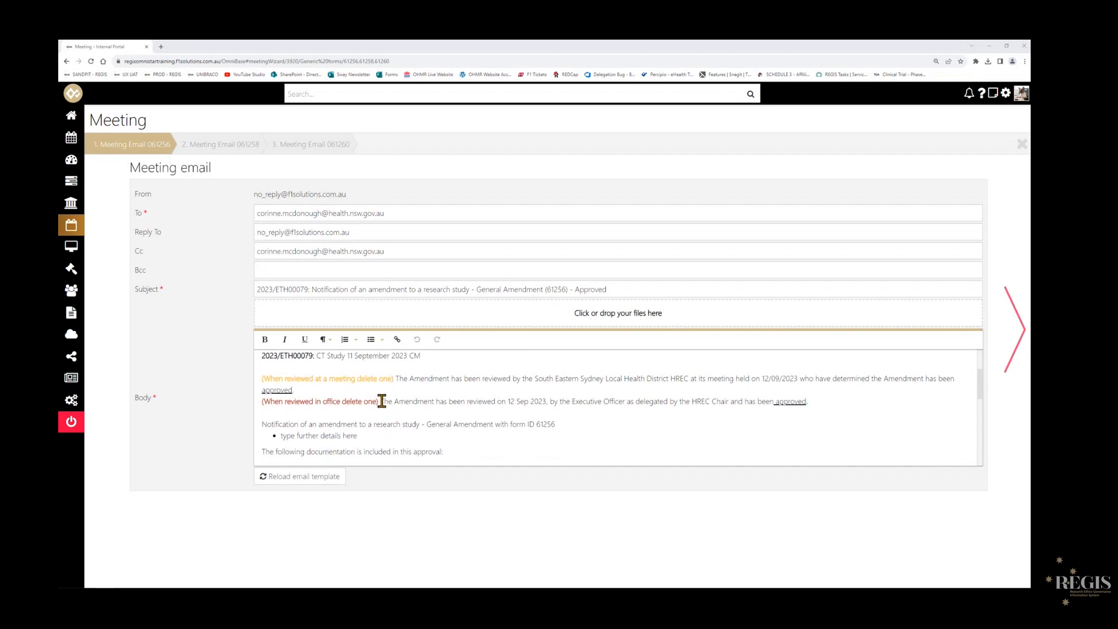
left_click_drag(381, 401, 263, 380)
key("BackSpace")
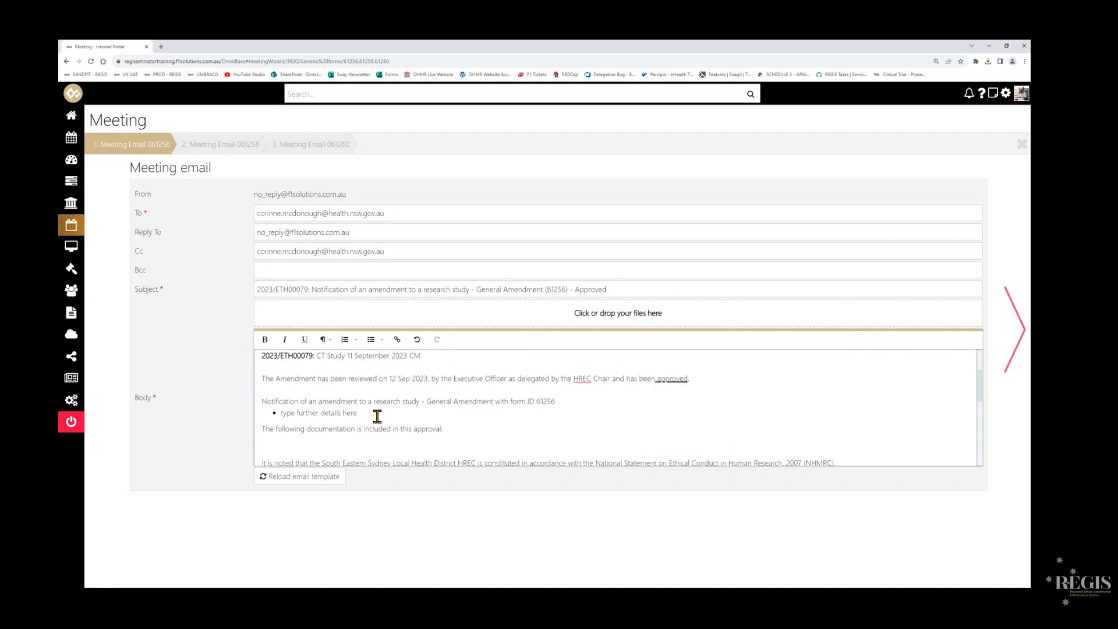
left_click_drag(375, 414, 277, 418)
key("BackSpace")
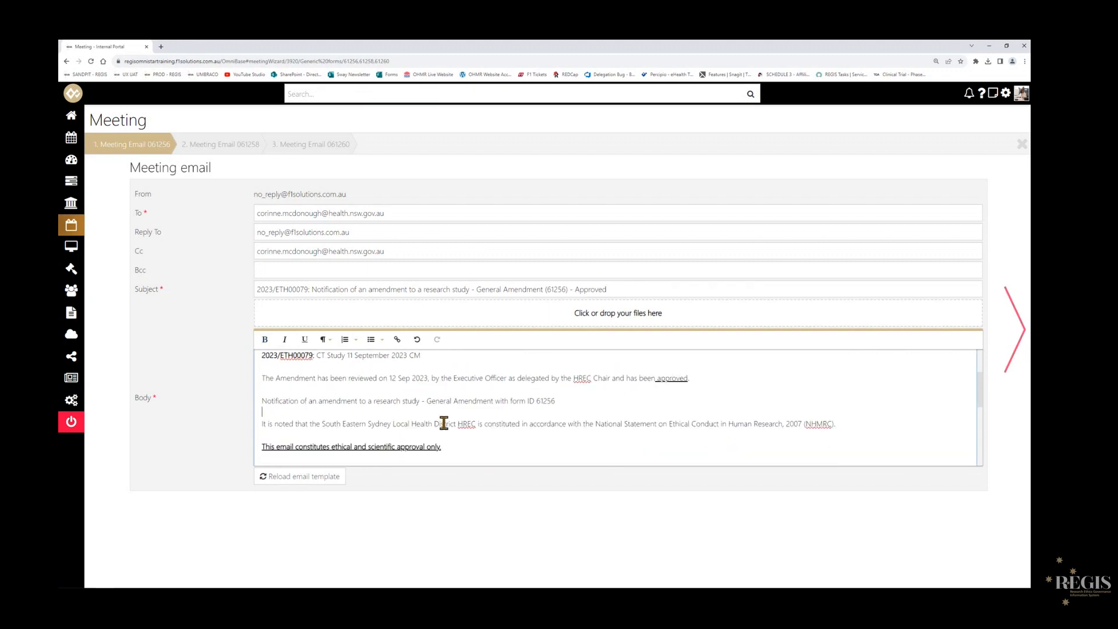
scroll(443, 423, "down", 1)
scroll(444, 422, "down", 5)
scroll(444, 431, "up", 6)
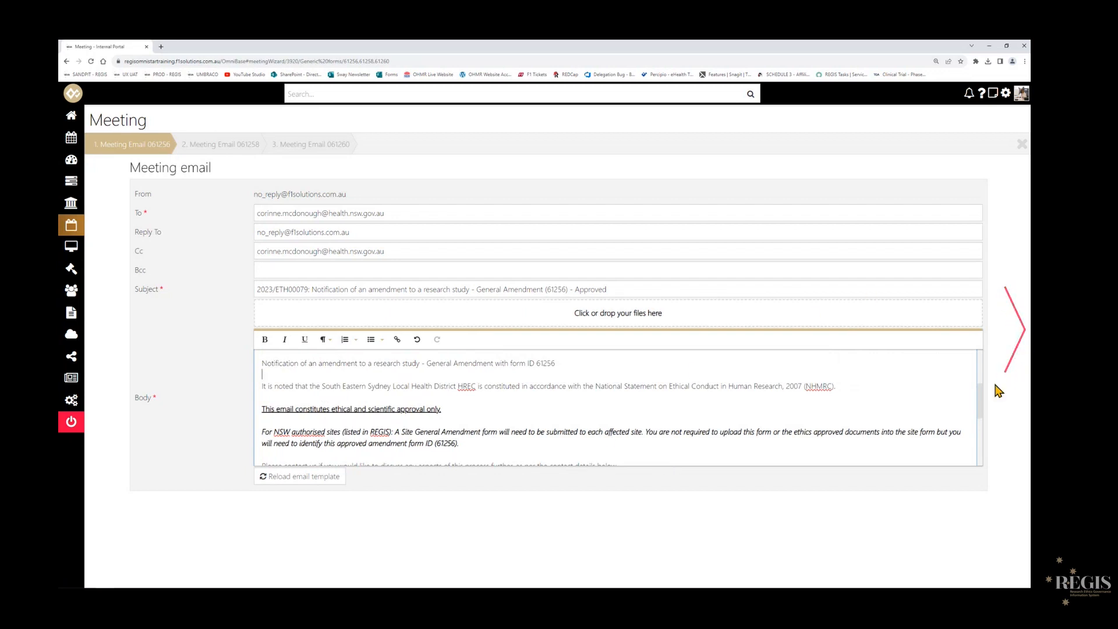
left_click(1023, 341)
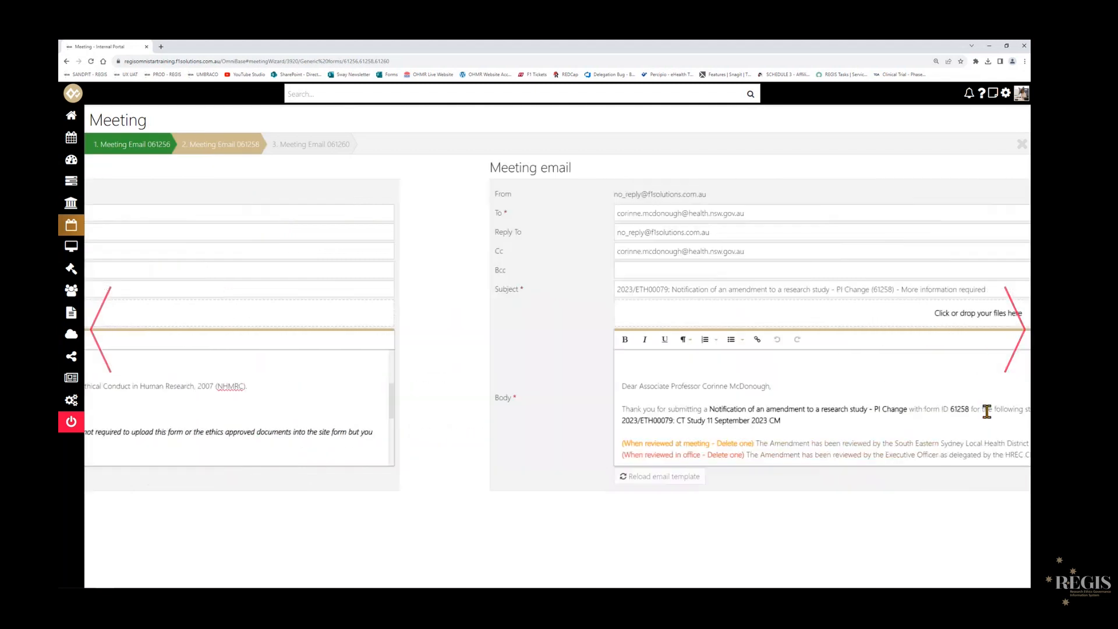
- In the PI Change email, delete the reviewed-at-meeting wording, the office prompt and both placeholder lines under the response request
left_click_drag(386, 455, 263, 443)
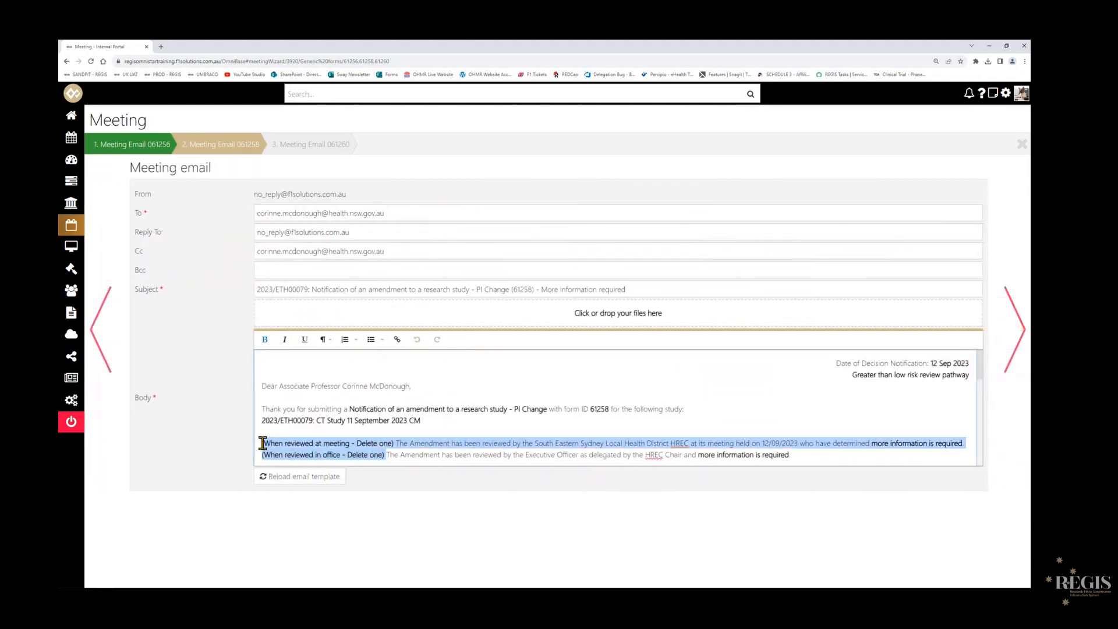
key("Delete")
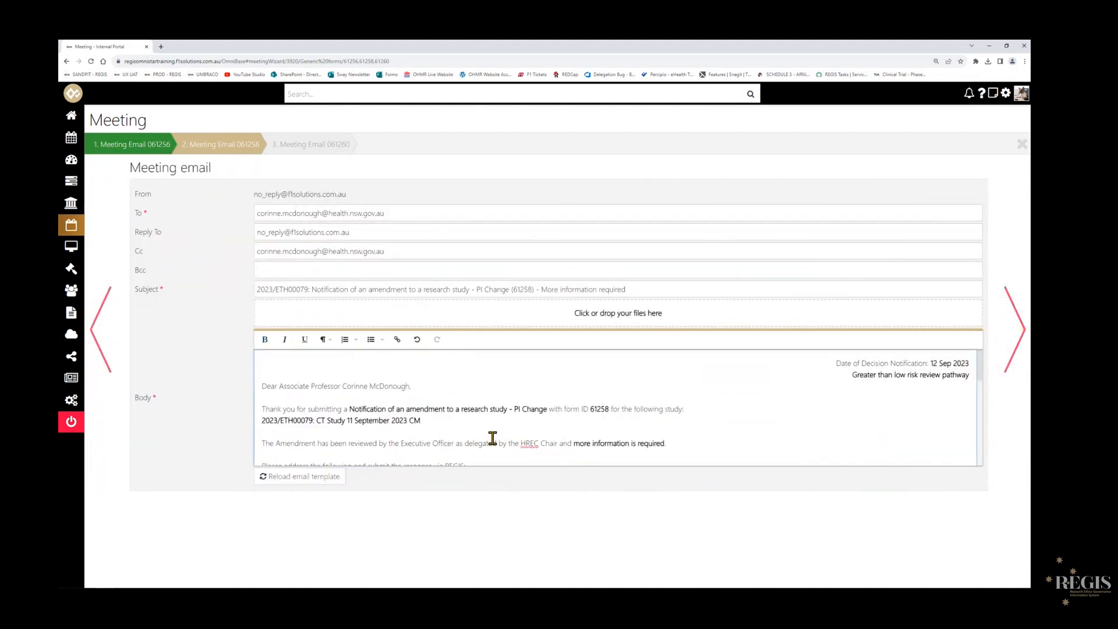
scroll(494, 430, "down", 1)
scroll(387, 454, "down", 1)
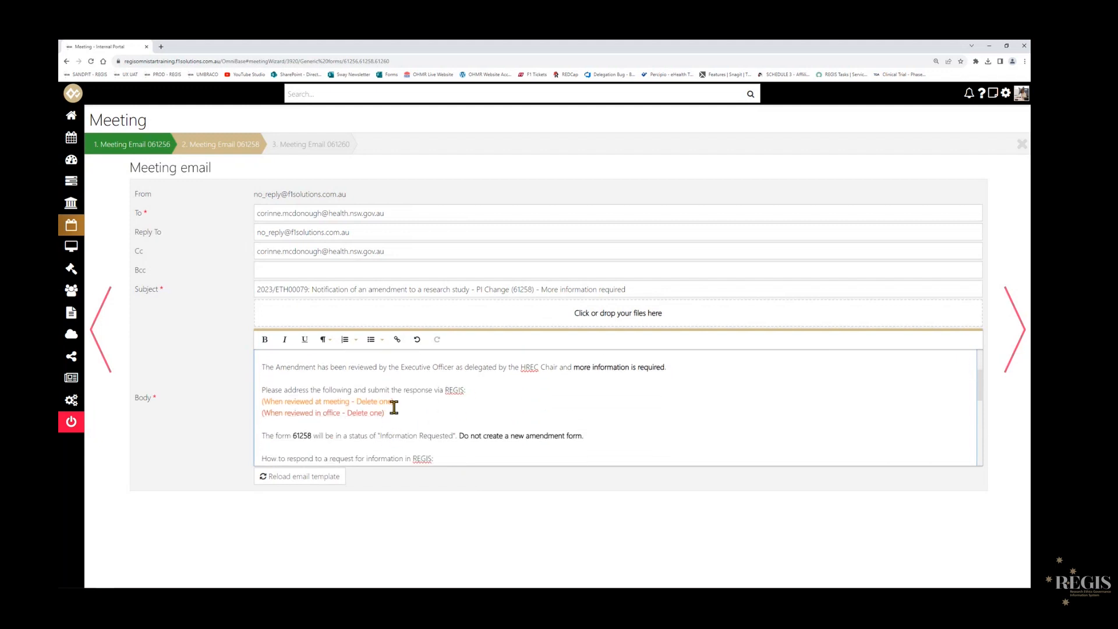
left_click_drag(393, 415, 268, 403)
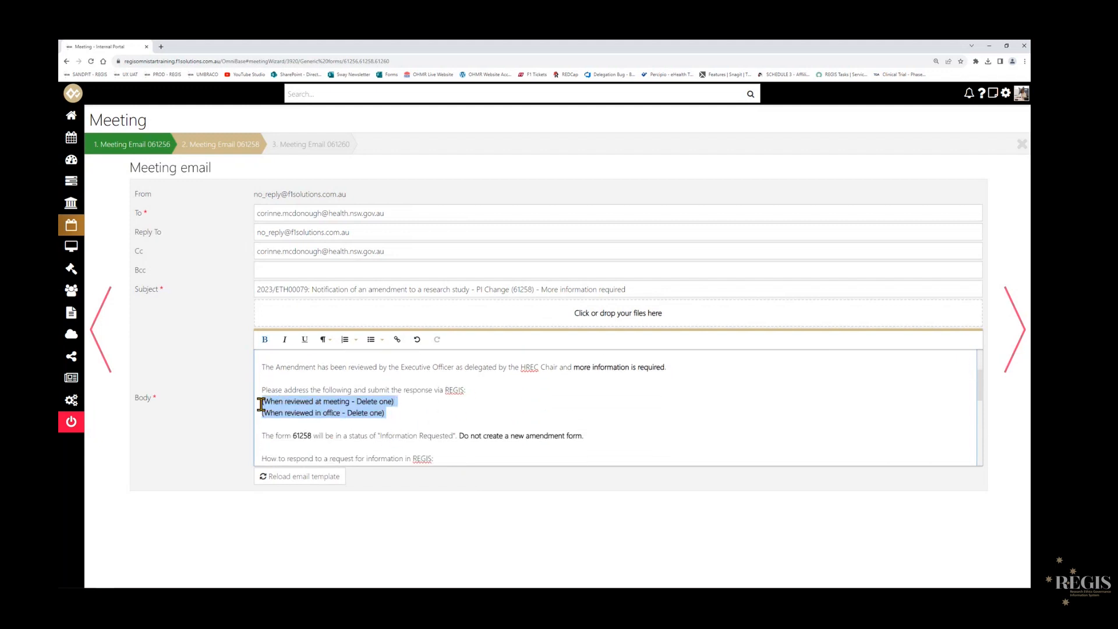
key("Delete")
key("Delete")
key("Return")
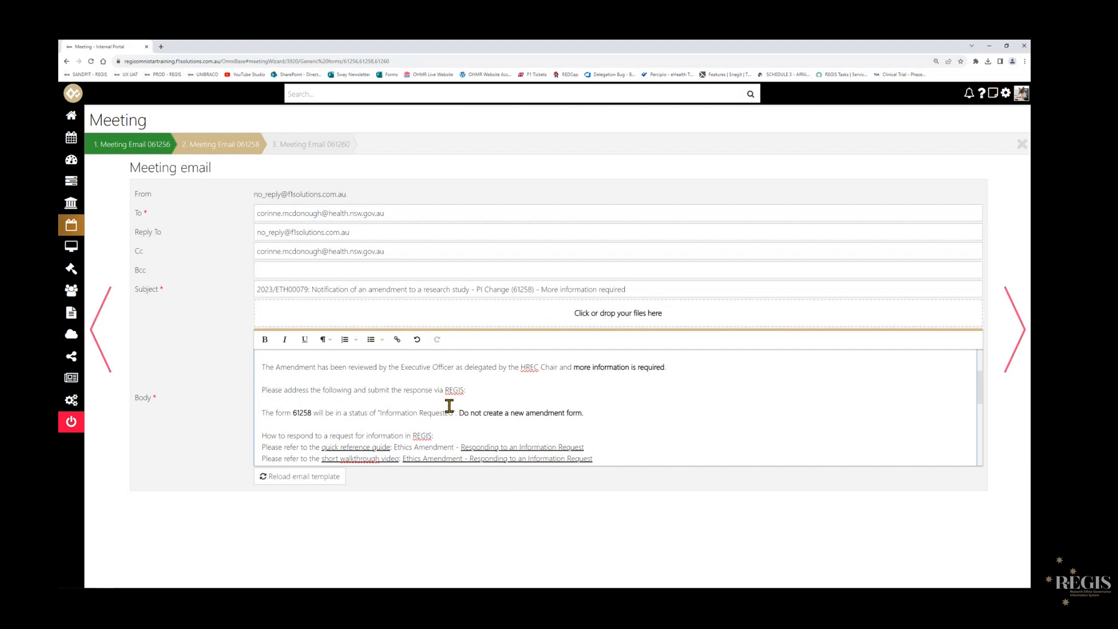
- Review the edited PI Change email body and continue to the Significant Safety Issue email
scroll(445, 415, "down", 6)
scroll(445, 414, "up", 8)
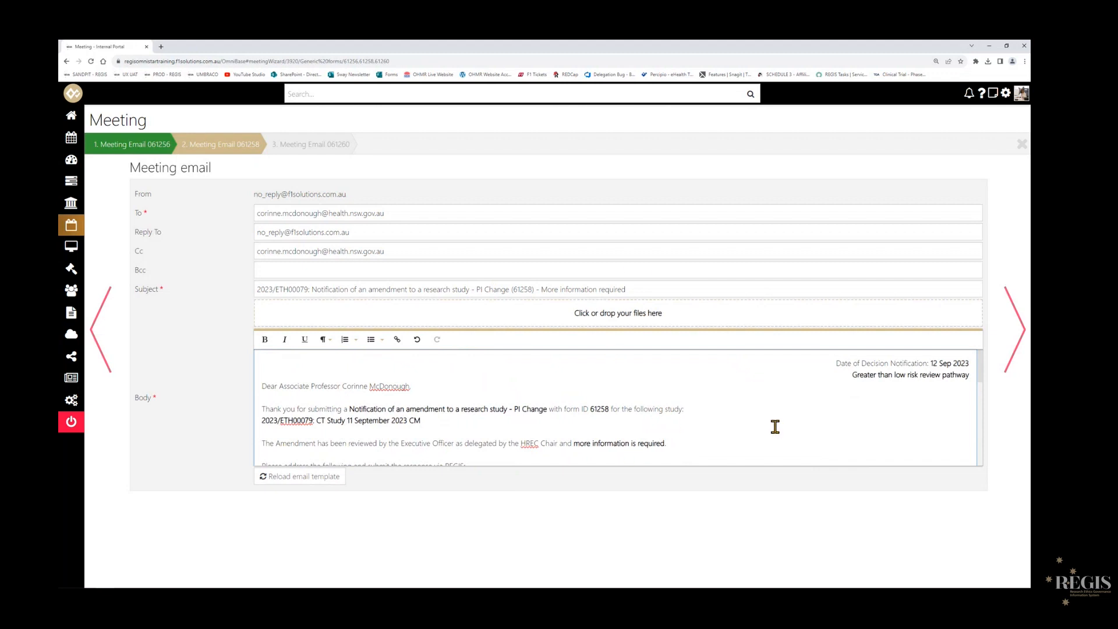
scroll(453, 406, "down", 5)
scroll(455, 406, "up", 5)
scroll(457, 408, "down", 1)
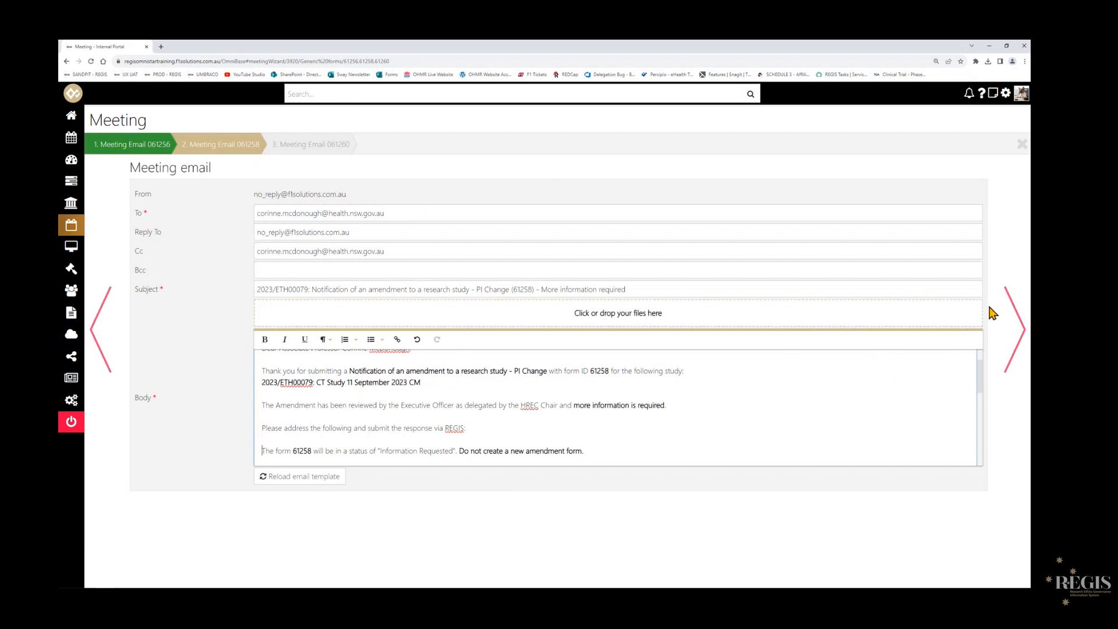
left_click(1009, 312)
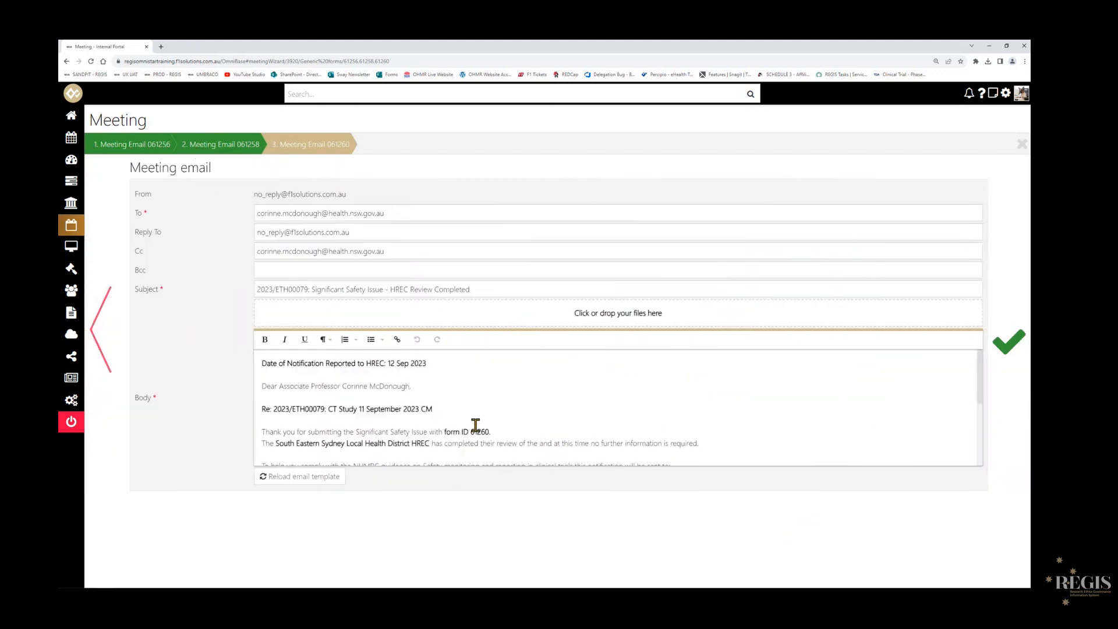
- Review the Significant Safety Issue email body, finish the email batch and reopen the meeting's forms list
scroll(463, 411, "down", 3)
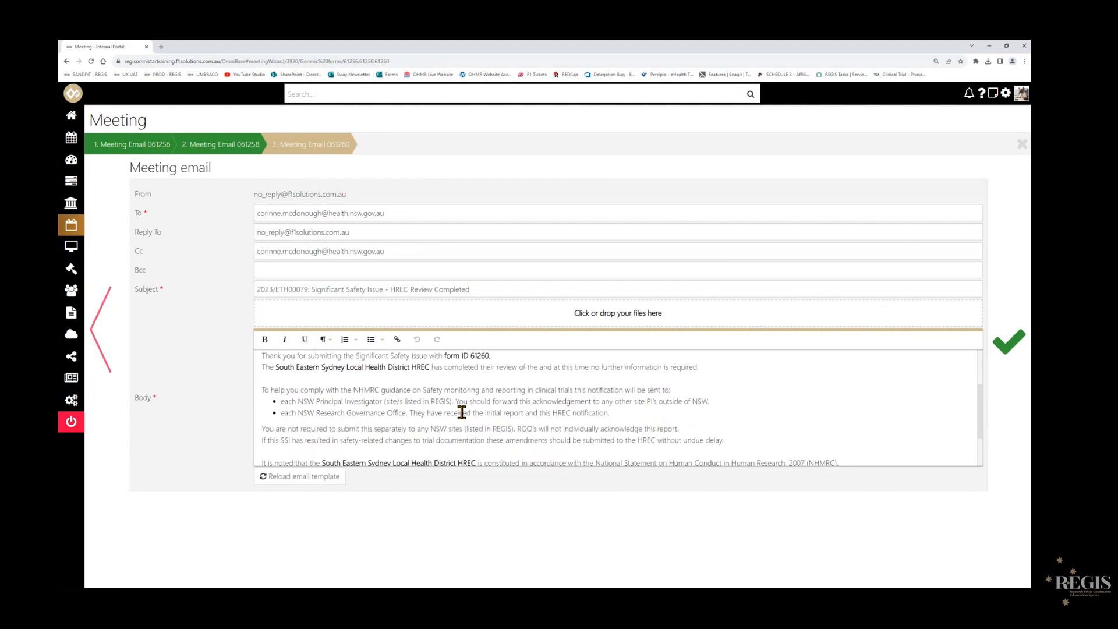
scroll(461, 412, "down", 1)
scroll(456, 412, "up", 5)
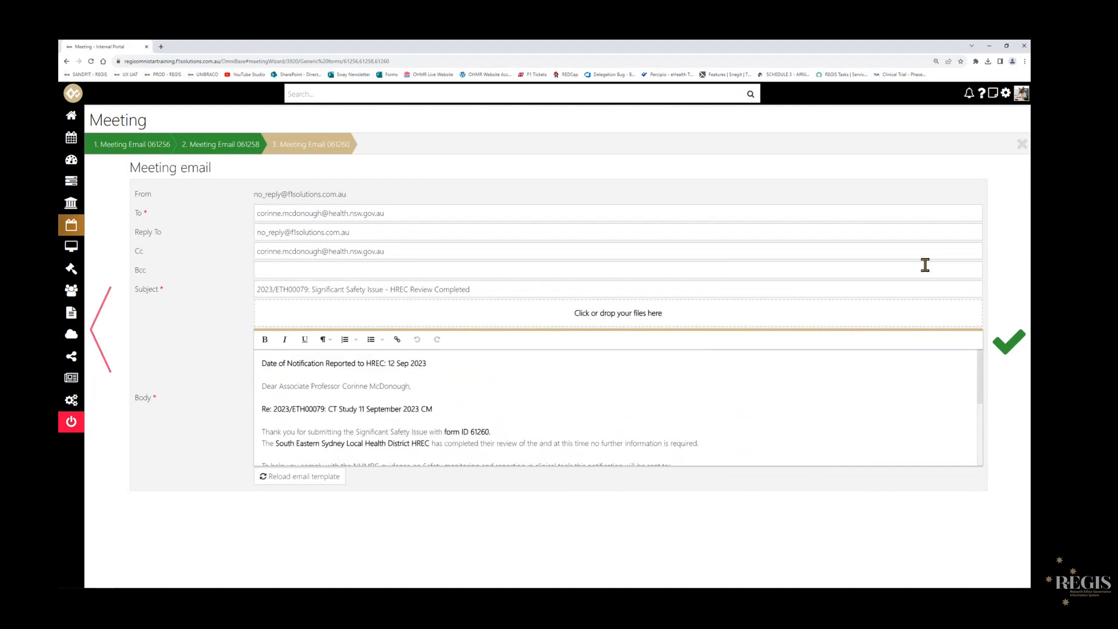
left_click(1003, 356)
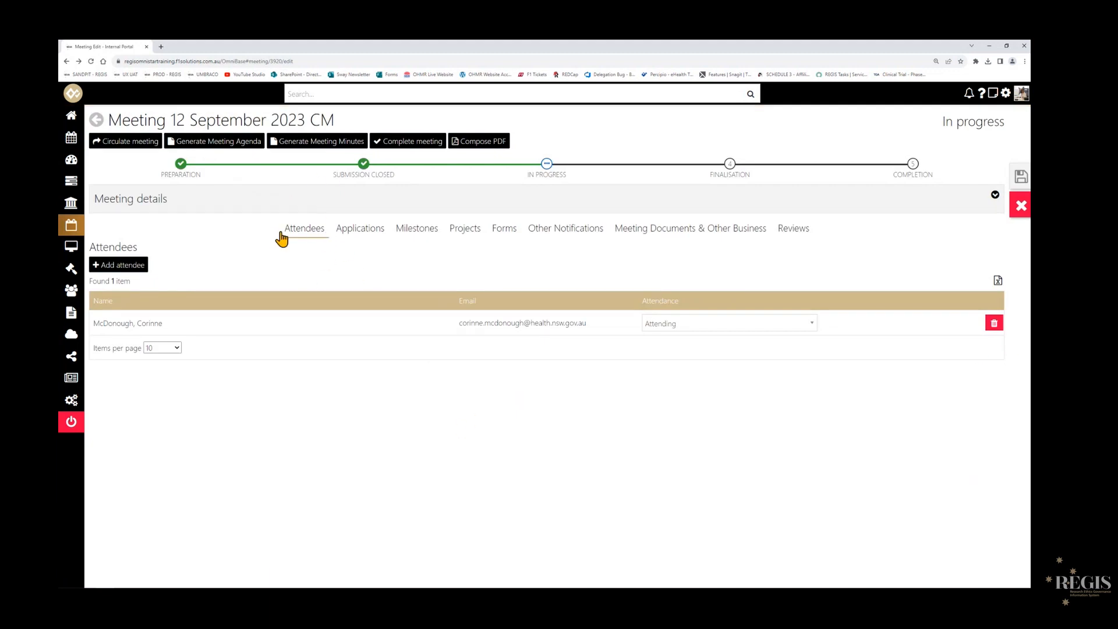
left_click(502, 229)
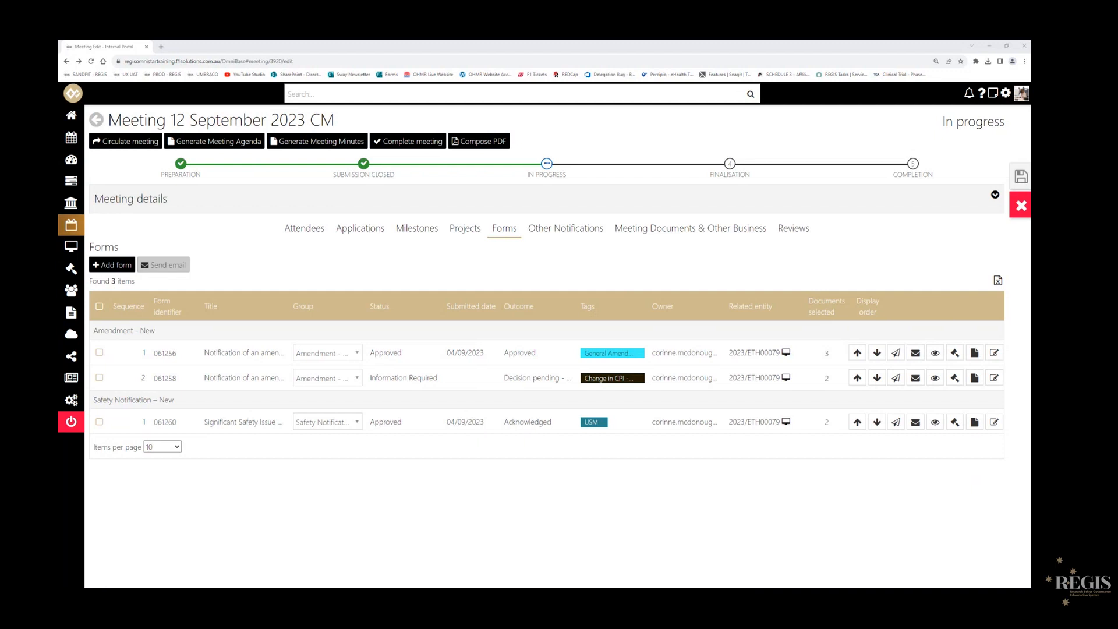
- Switch to the Outlook "More Information Required - Approved Pending" email, follow its application link and open the application's More Information Required form
left_click_drag(1030, 225, 502, 185)
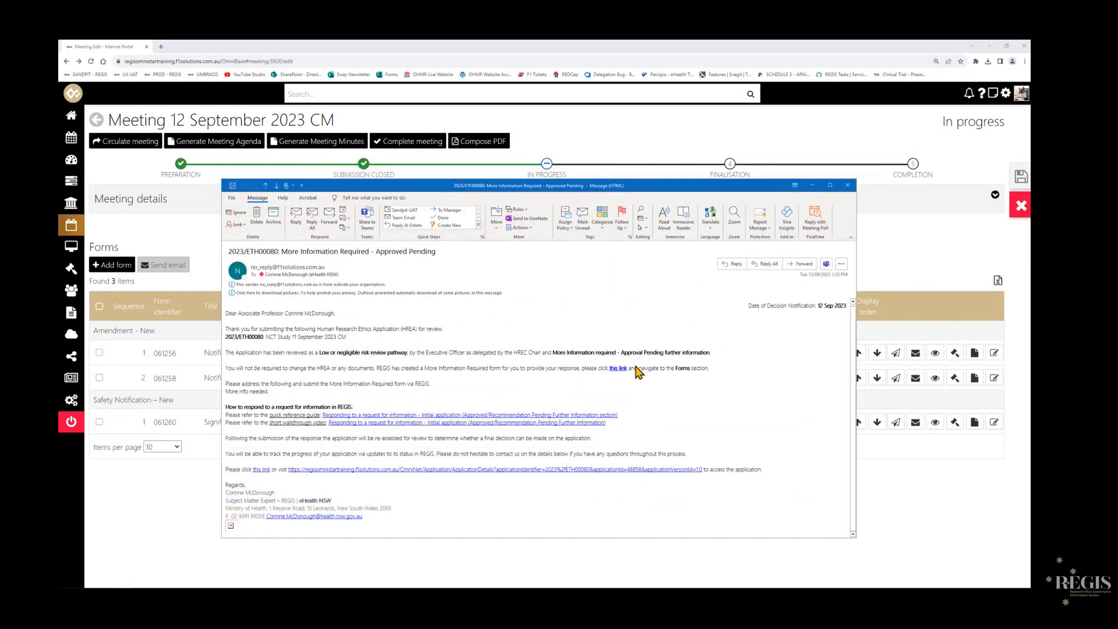
scroll(466, 399, "up", 4)
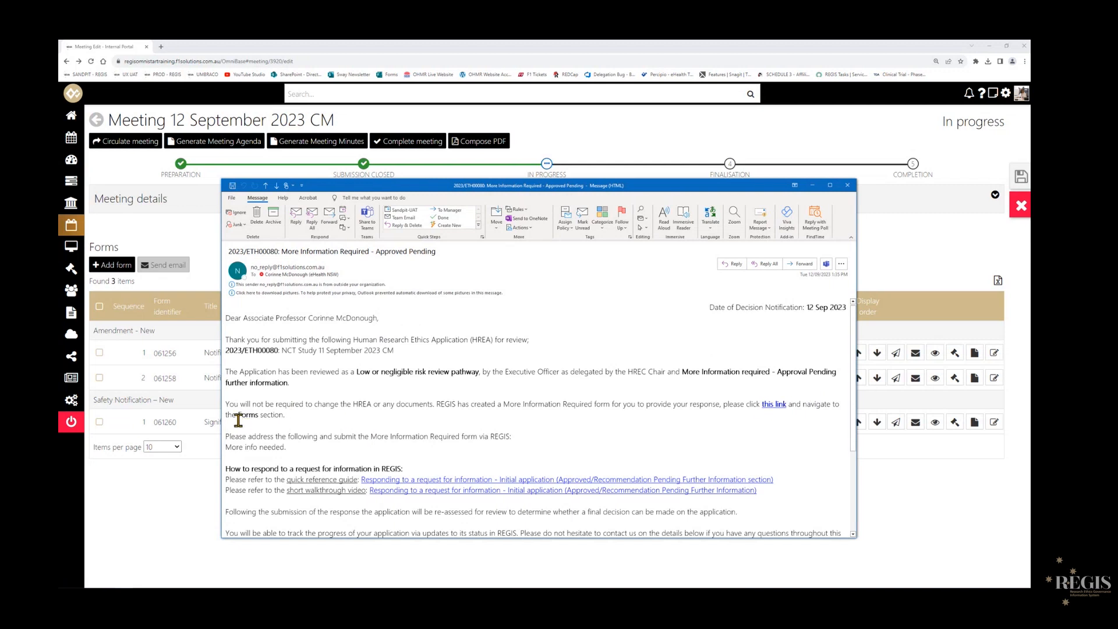
left_click_drag(226, 414, 305, 416)
left_click(775, 404)
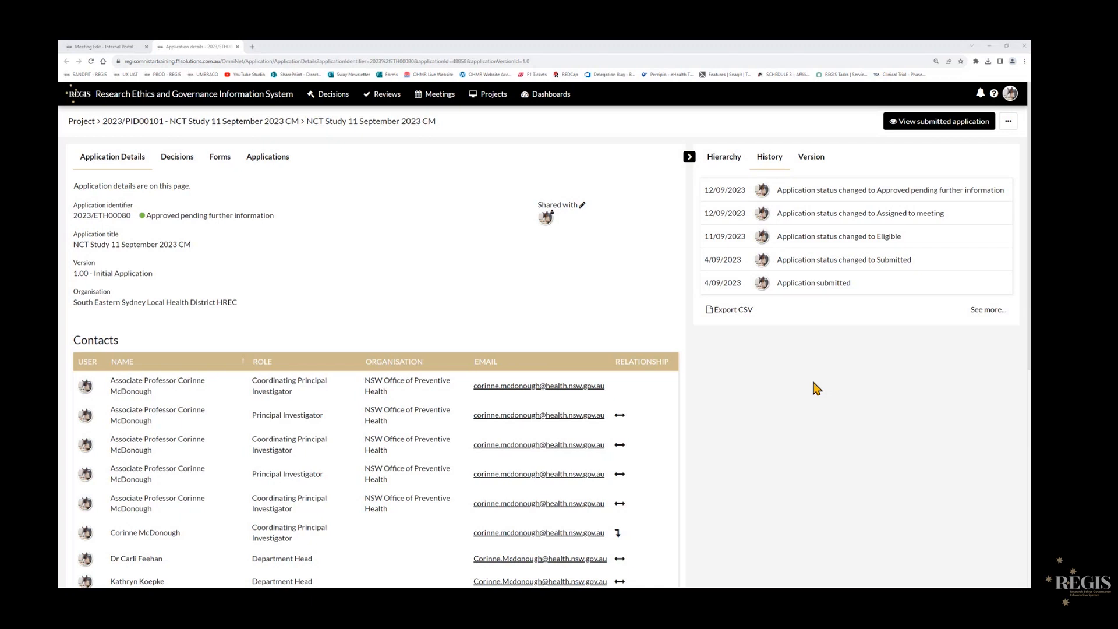
left_click(232, 166)
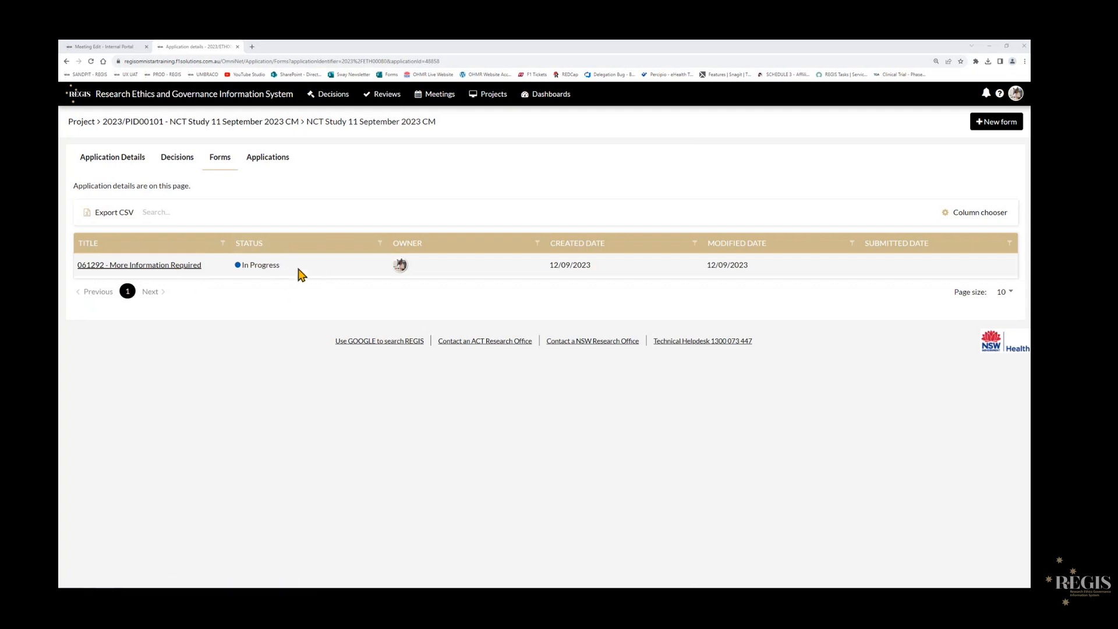
mouse_move(405, 268)
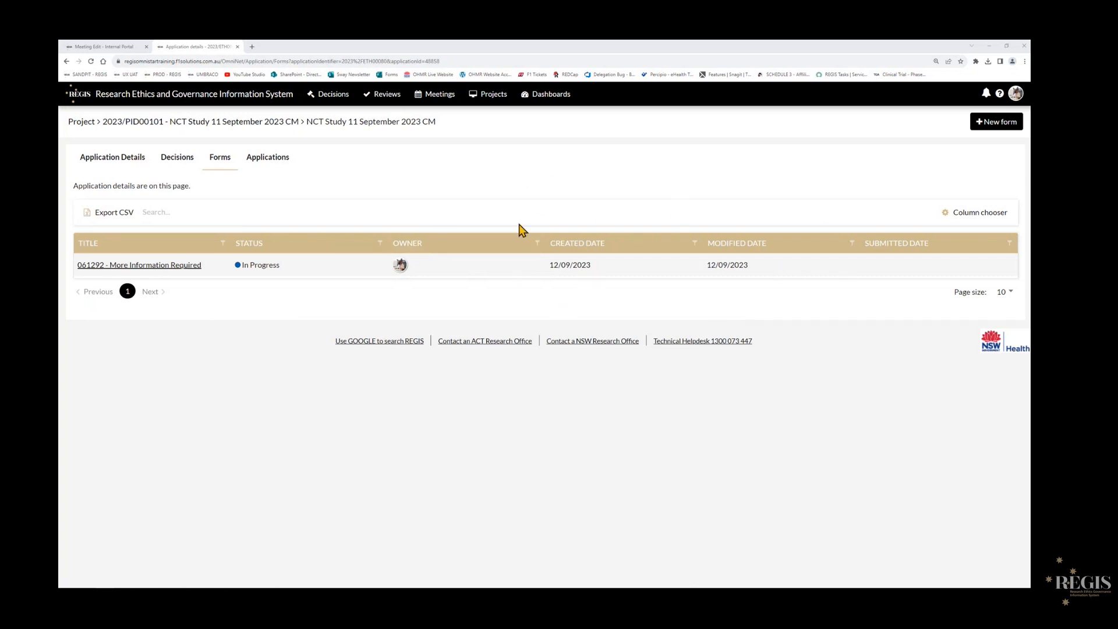
left_click(91, 266)
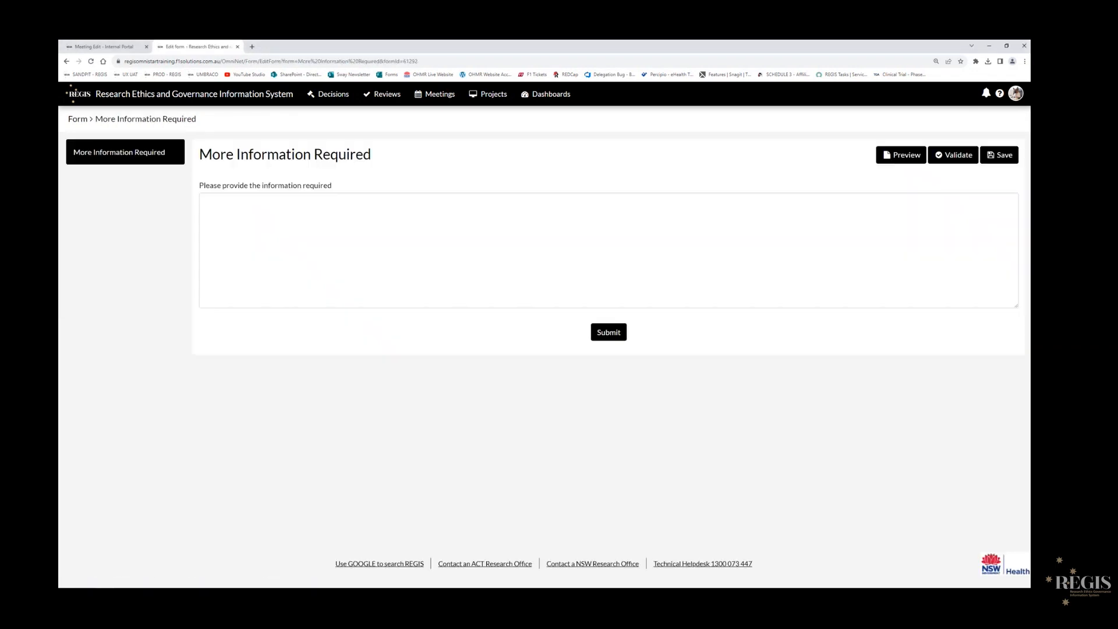
- Enter "RO: More info needed" and "Researcher: Response here" as separate paragraphs in the required information, correcting the spelling of "Researcher"
left_click(309, 225)
type("RO: M")
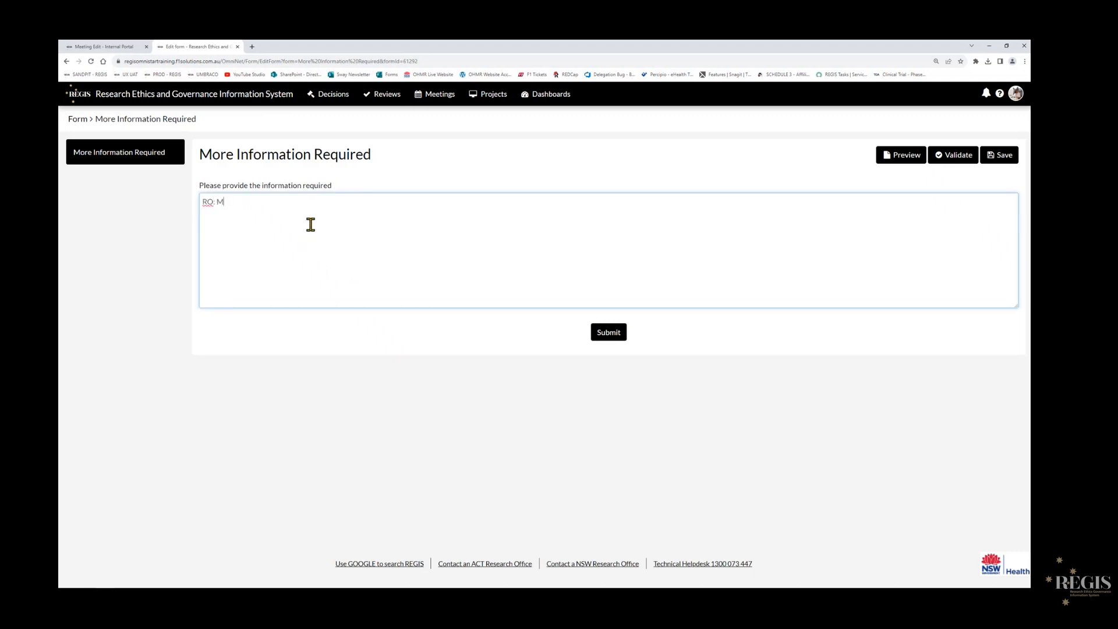
type("ore info needed")
key("Return")
key("Return")
type("Reseearcher: Response here")
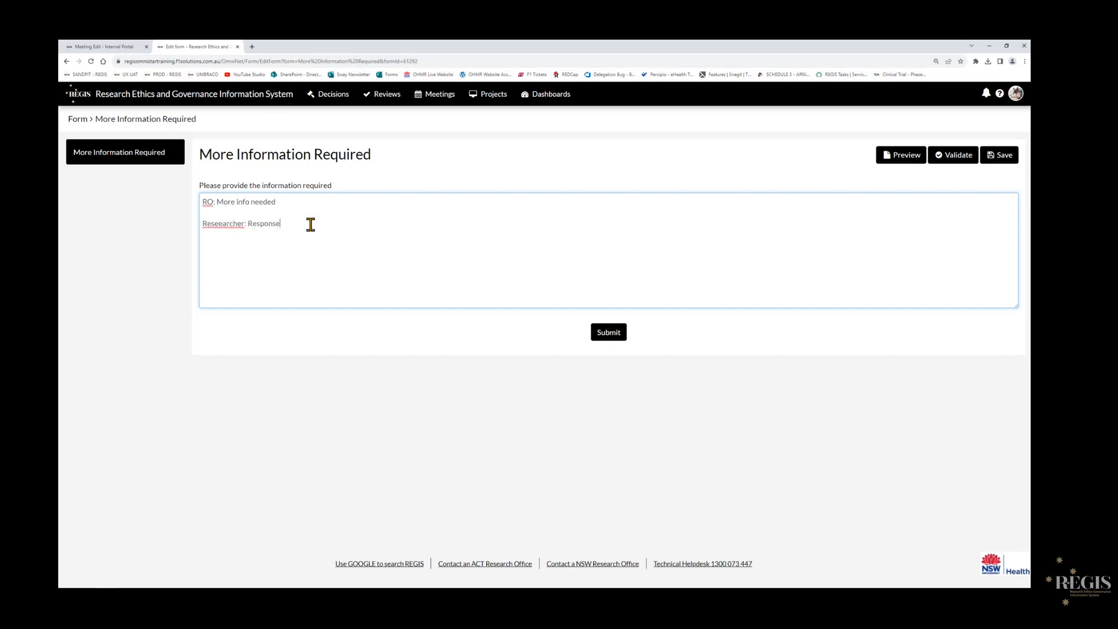
right_click(214, 222)
left_click(291, 232)
- Add several spaced lines of filler text, from "fsjklnfdklngf" to "gmhfghnfmg", below the researcher response and submit the form
type("fsjklnfdklngf")
key("Return")
key("Return")
key("Return")
key("Return")
type("hmgdnhgfd")
key("Return")
key("Return")
key("Return")
type("mhgdmngh")
key("Return")
key("Return")
key("Return")
key("Return")
type("hgmdhgd")
key("Return")
type("mjdfmhjfgmnfhg")
key("Return")
key("Return")
type("gmhdghfmghf")
key("Return")
key("Return")
key("Return")
type("ghmfmnhgfg")
key("Return")
key("Return")
type("gmhfghnfmg")
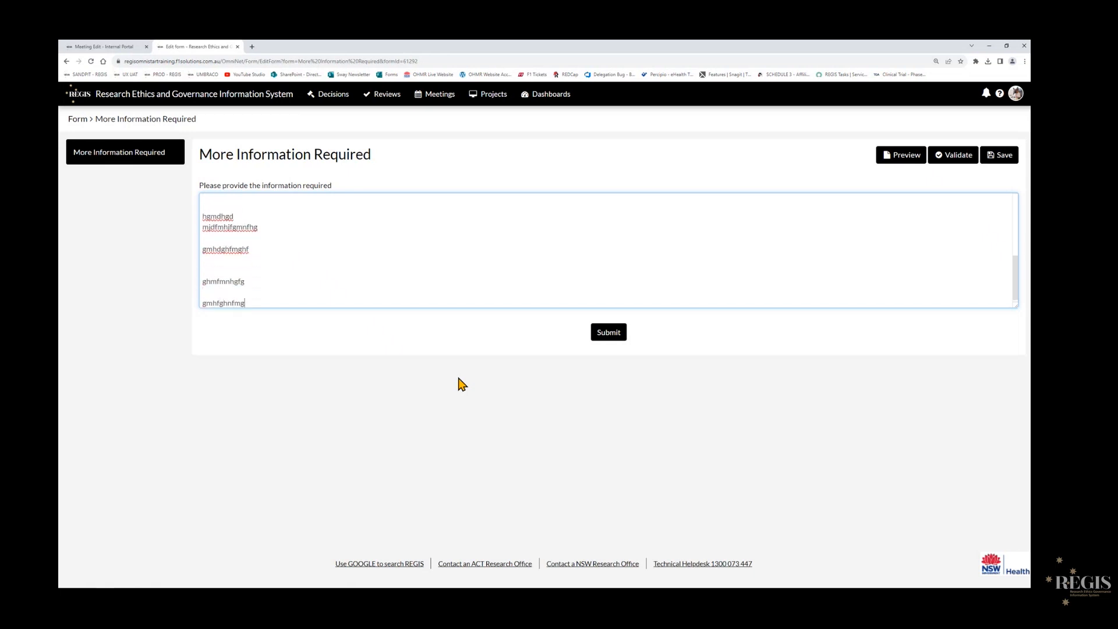
scroll(471, 268, "up", 3)
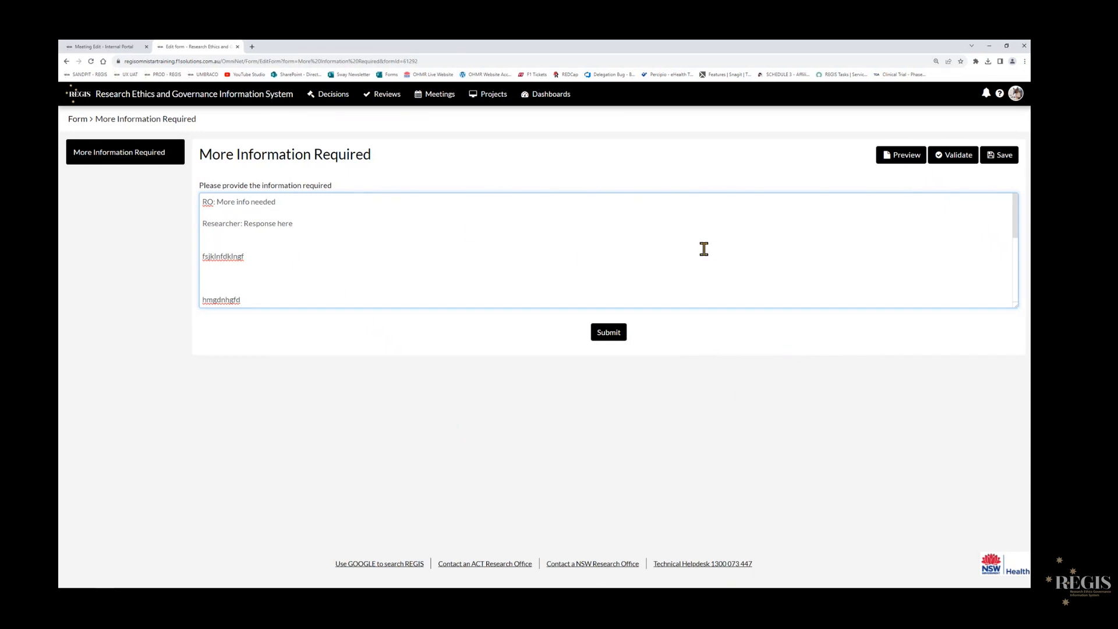
left_click(619, 337)
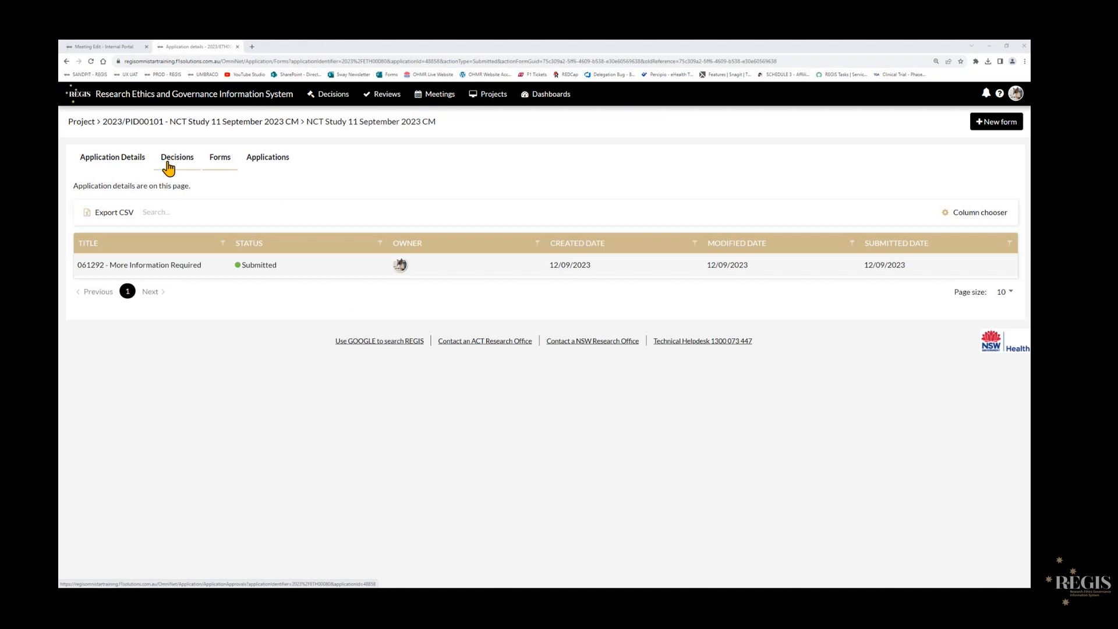
- Open the application's details and check its current status after the form submission
left_click(98, 157)
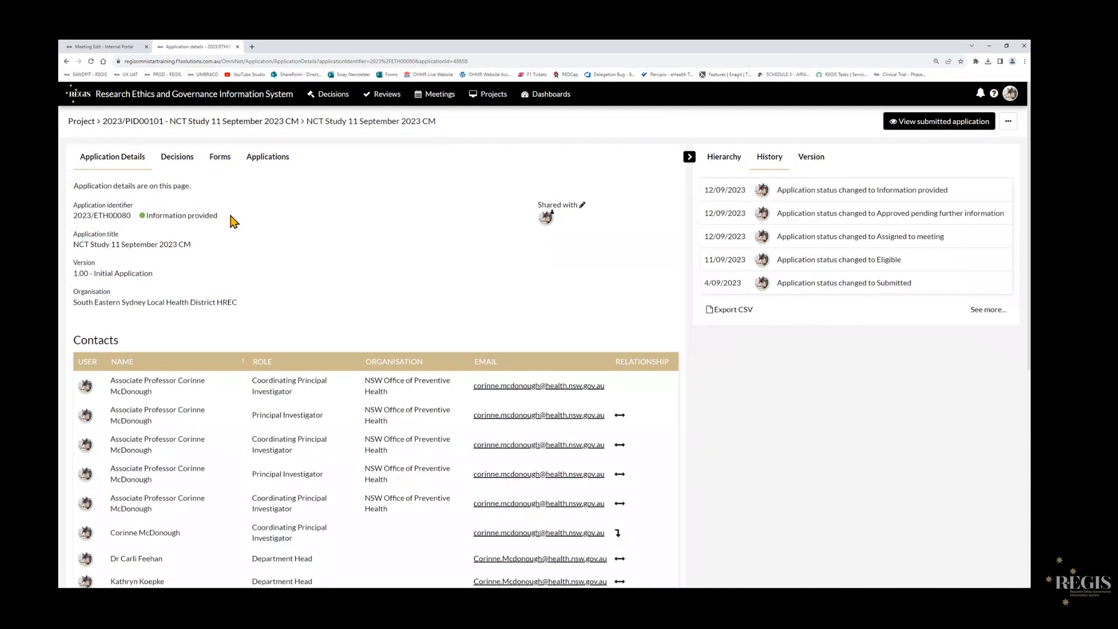
left_click_drag(233, 216, 146, 216)
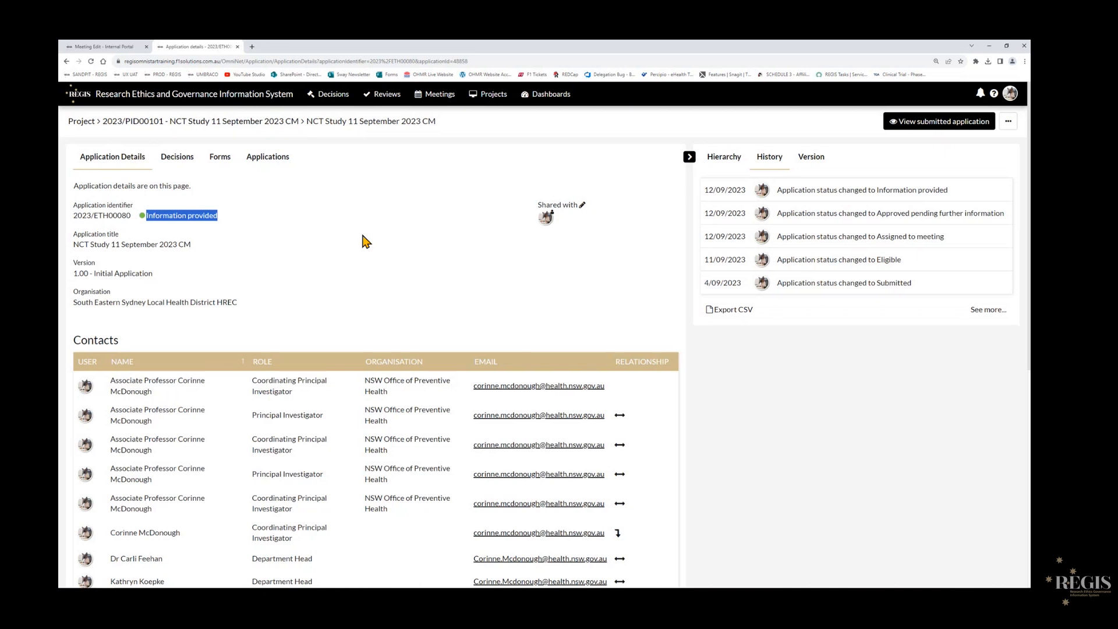
left_click(362, 235)
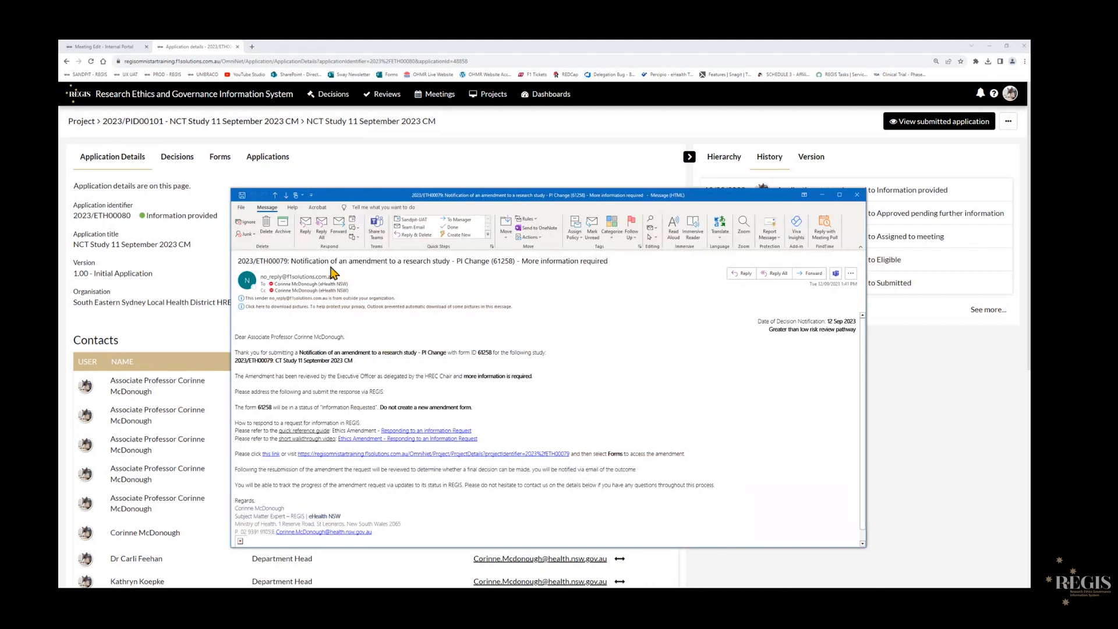
- Enlarge the PI Change more-information email in Outlook, follow its project link and open the amendment form marked Information Required
left_click(839, 195)
scroll(339, 346, "up", 5)
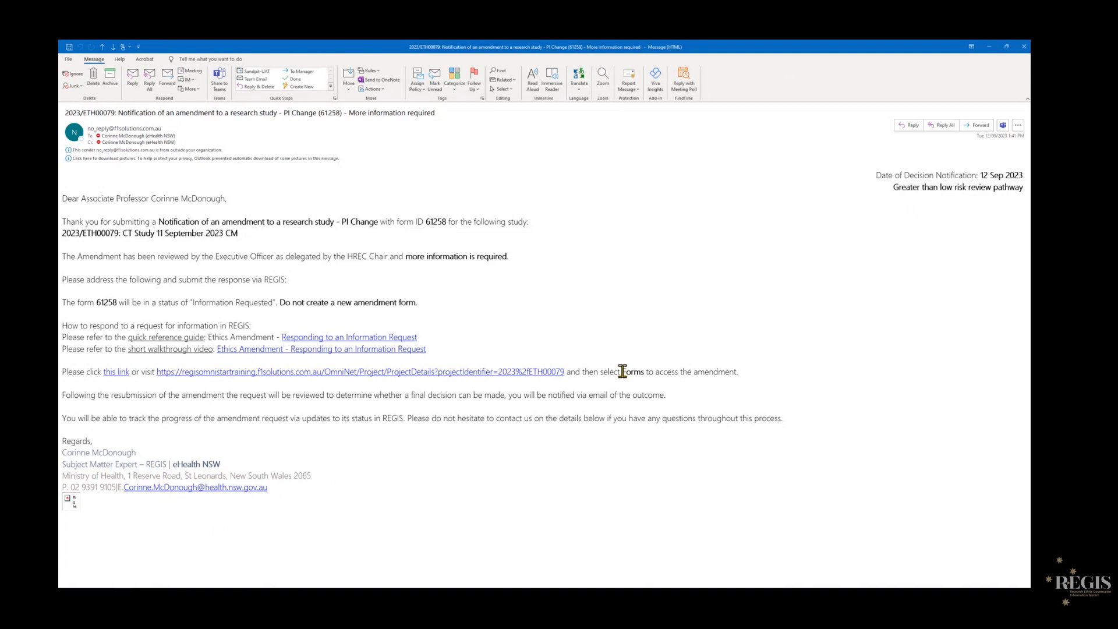
left_click(119, 374)
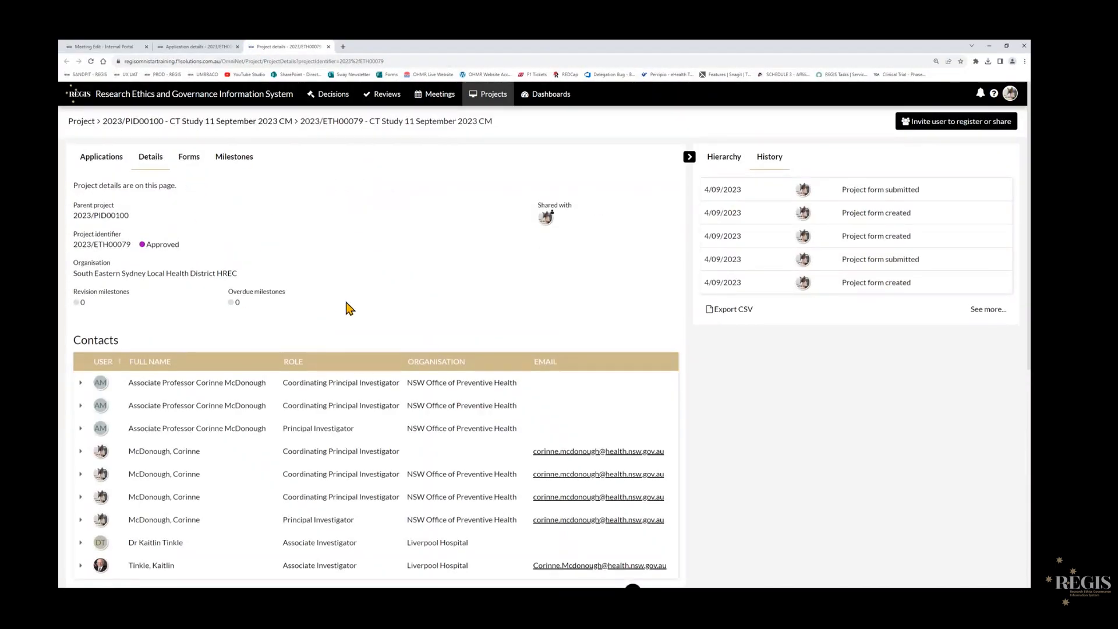
left_click(188, 162)
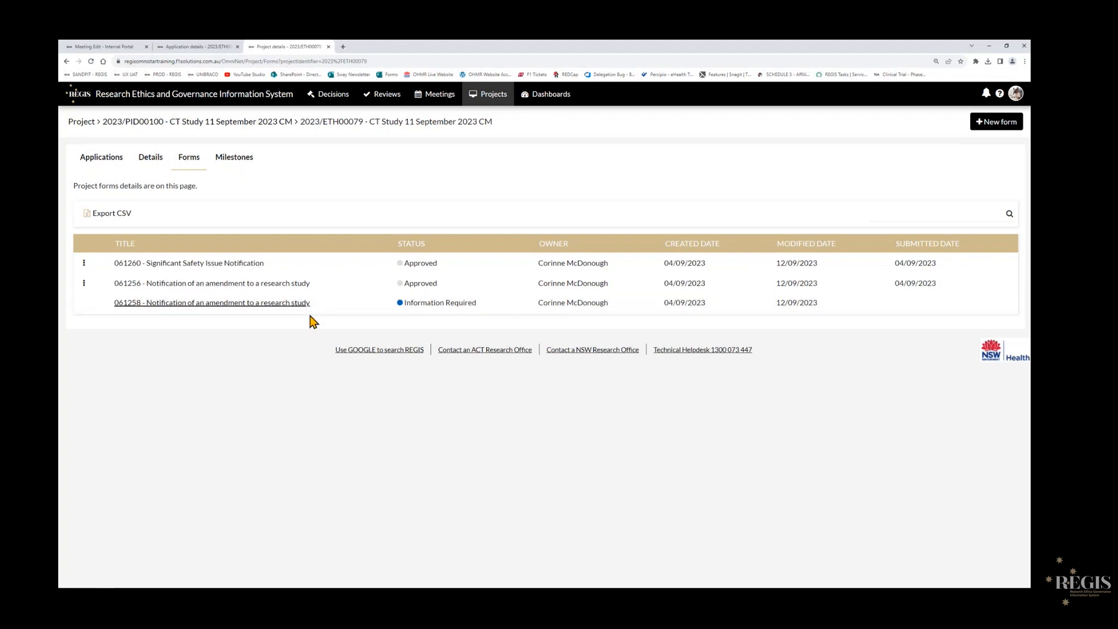
left_click(267, 304)
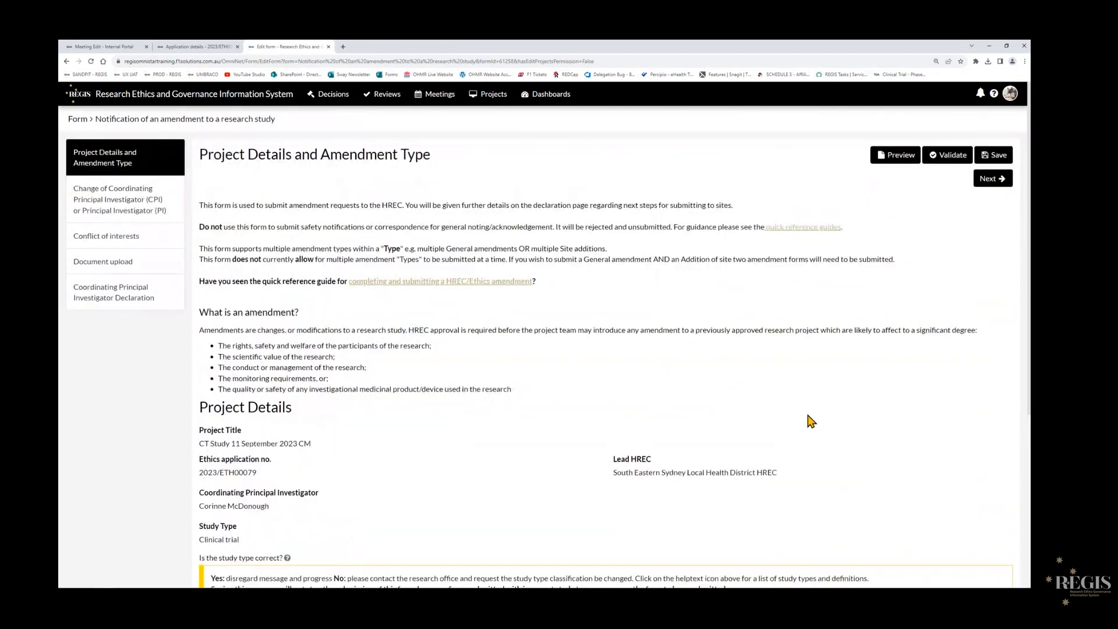
- Go to the investigator change page and append "more info here" to the reason for the change
left_click(992, 179)
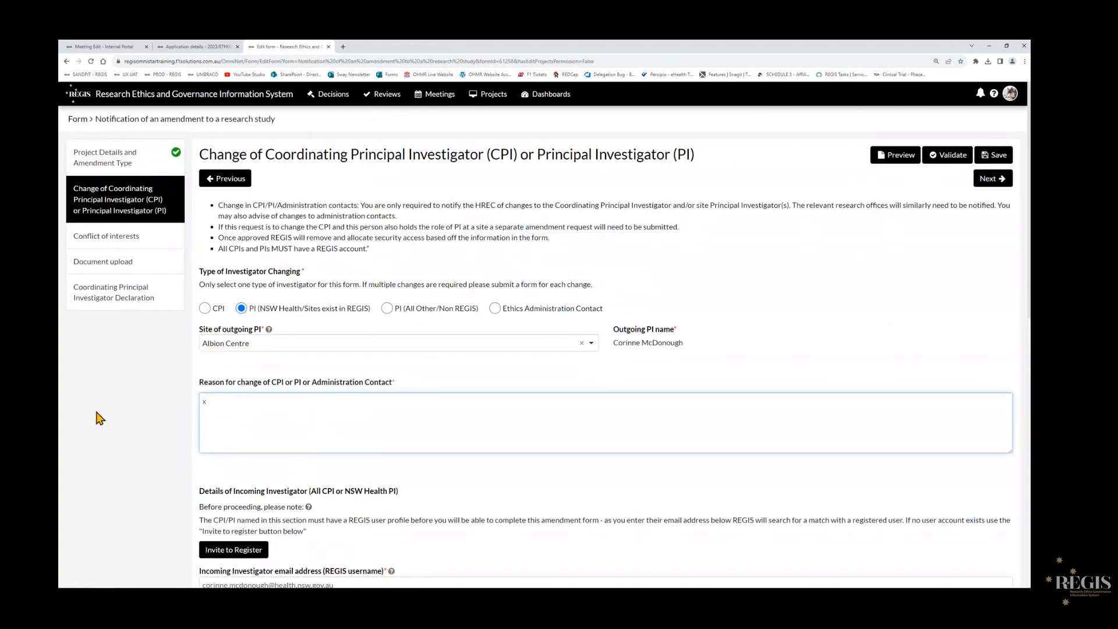
type("more info here")
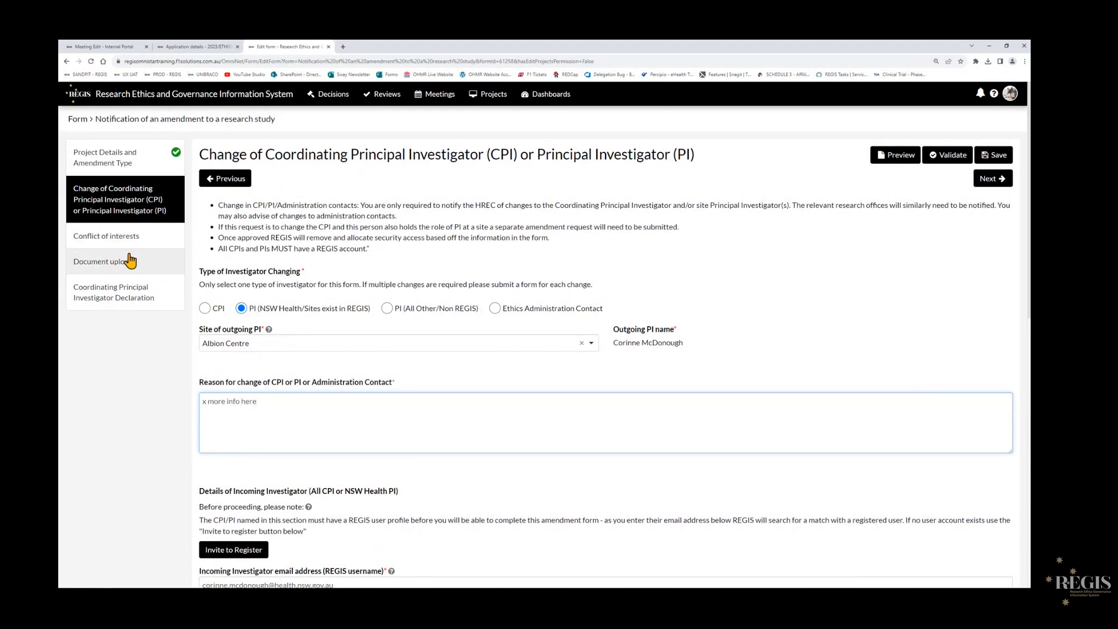
- Submit the amendment form from the Coordinating Principal Investigator Declaration, then close the project and application tabs to return to the meeting
left_click(97, 303)
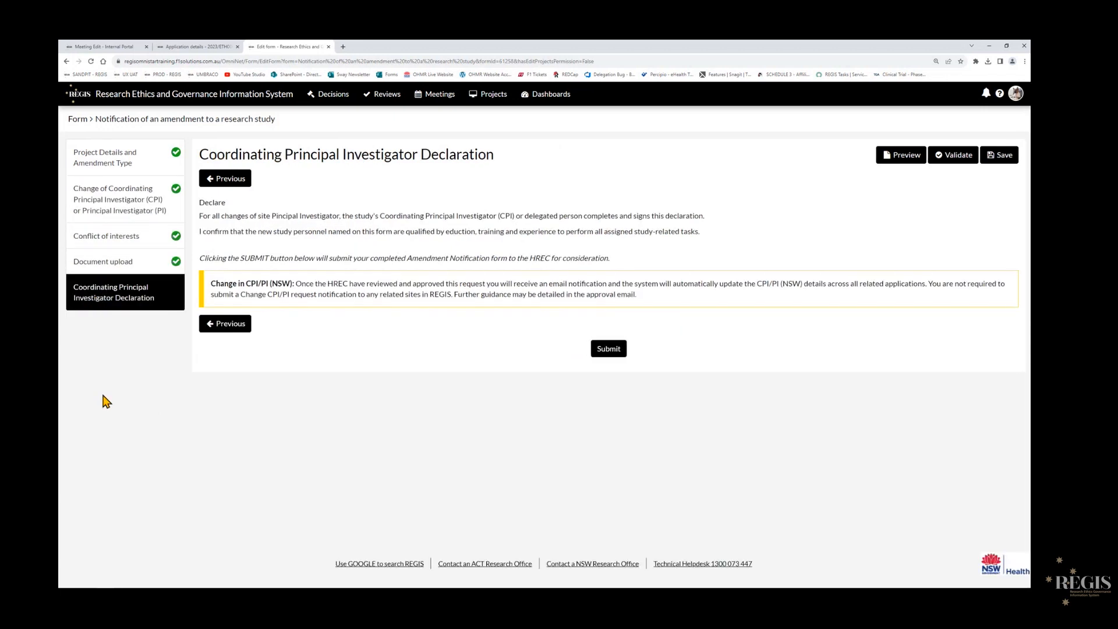
left_click(606, 349)
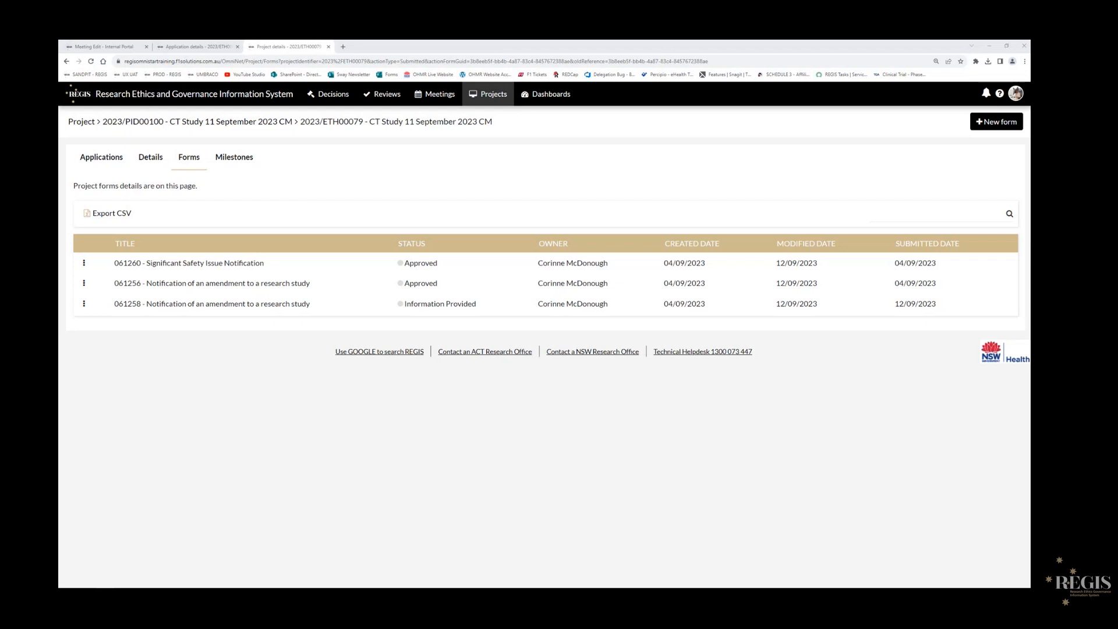
left_click(329, 47)
left_click(237, 47)
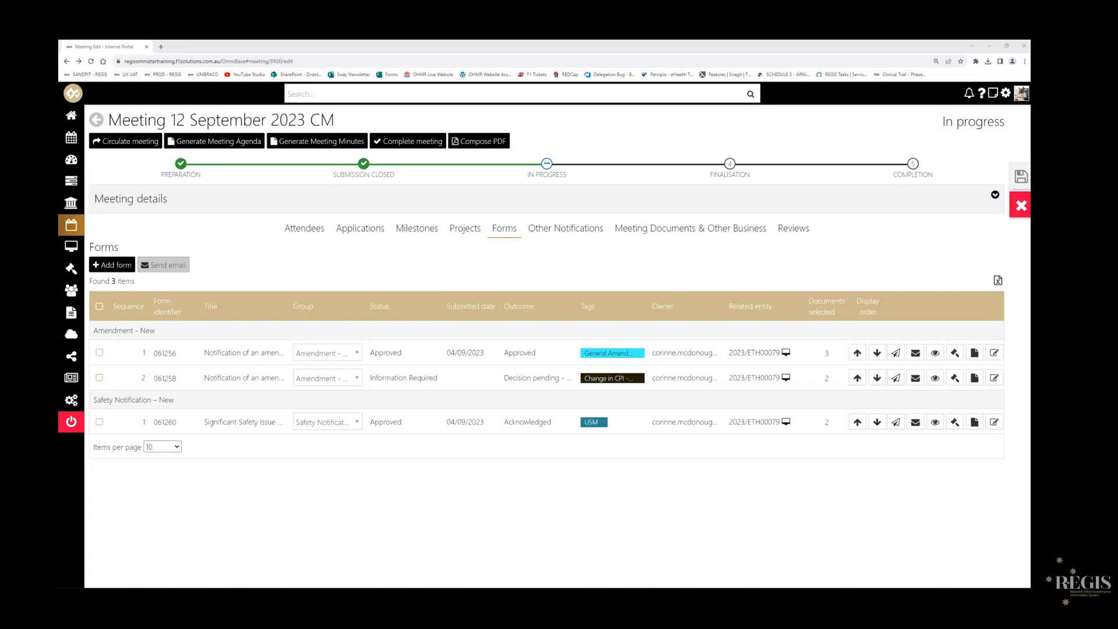
- Complete the 12 September 2023 CM meeting, confirming the status change, and check its progress stages from Preparation to Completion
left_click(411, 146)
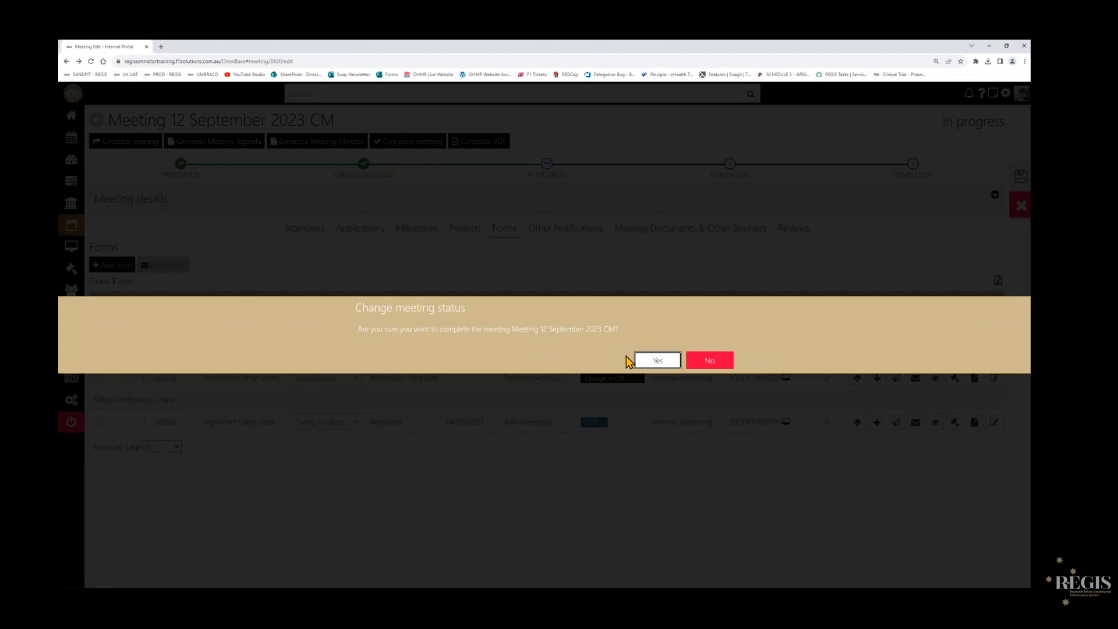
left_click(658, 362)
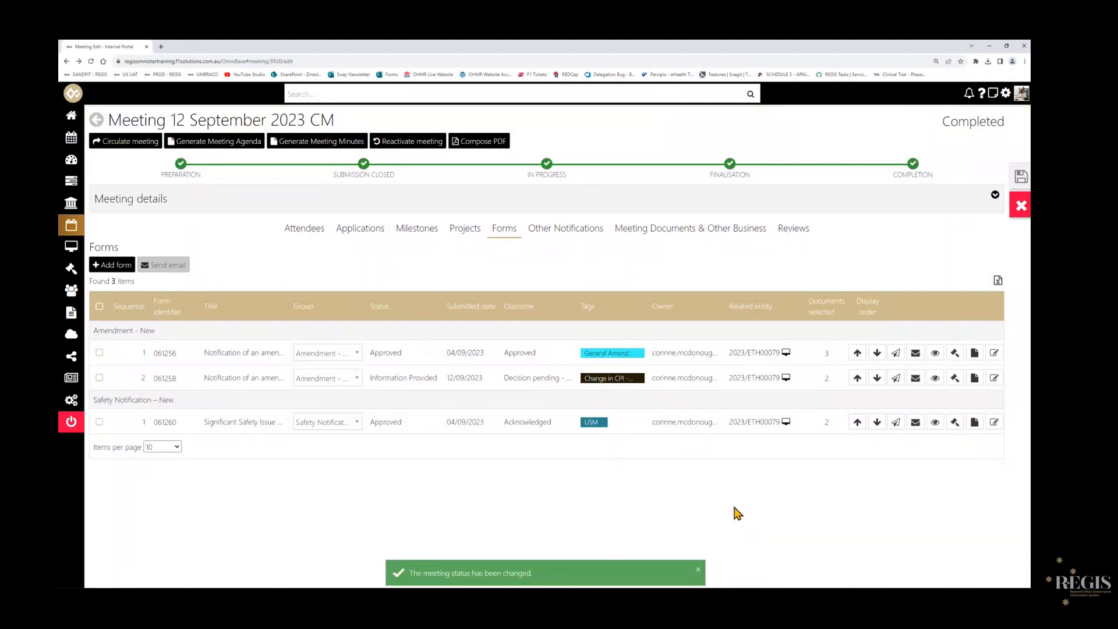
left_click_drag(943, 122, 1006, 123)
left_click(1007, 124)
left_click(182, 169)
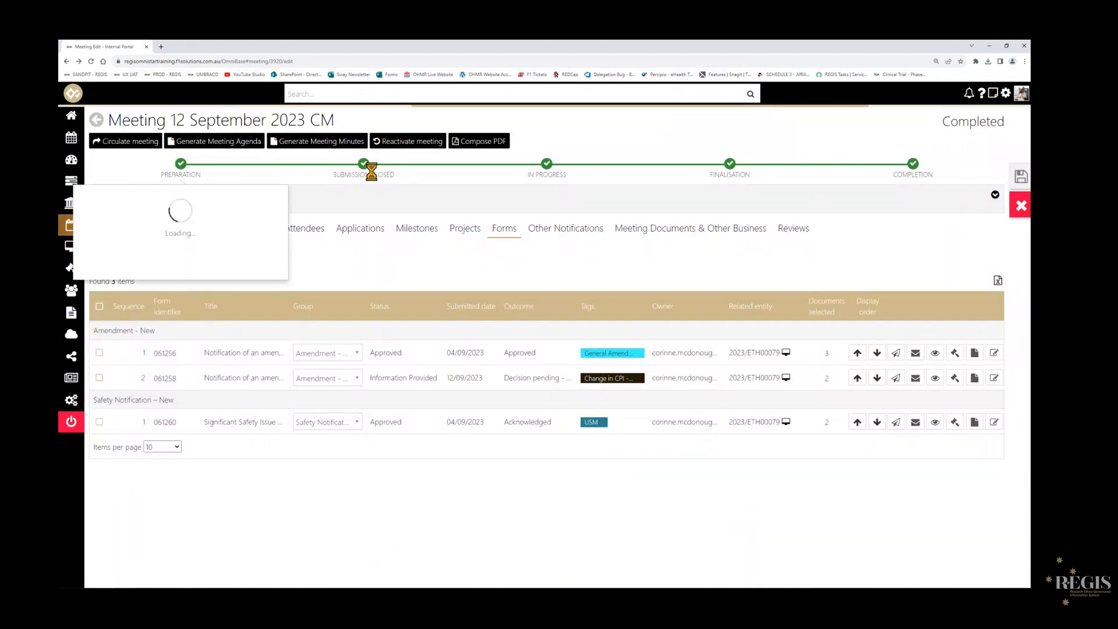
left_click(912, 166)
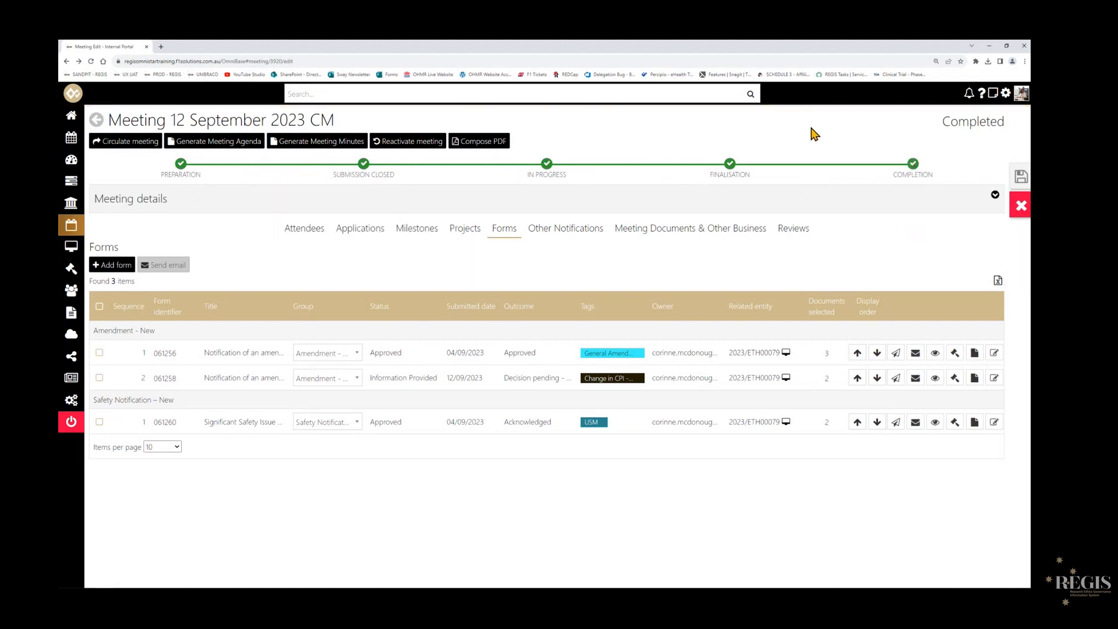
- Reactivate the completed meeting and complete it again, confirming both status changes
left_click(391, 150)
left_click(652, 360)
left_click(407, 141)
left_click(658, 360)
- Go to the home dashboard and open amendment 61258 from the ETH Amendment - Info Provided list
mouse_move(66, 119)
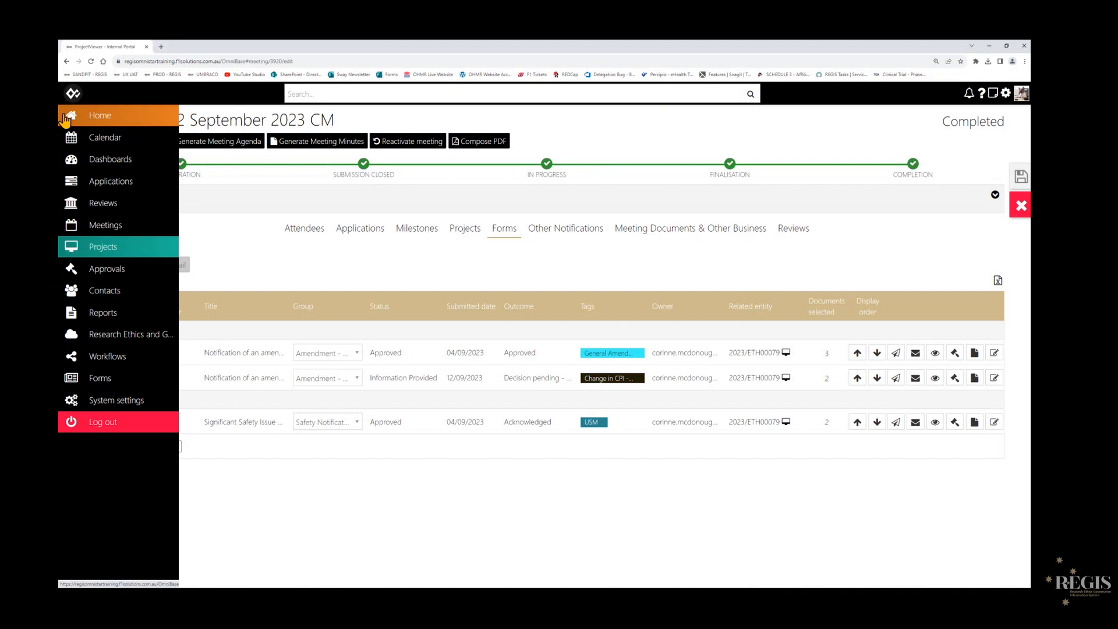
left_click(66, 120)
scroll(1011, 294, "down", 3)
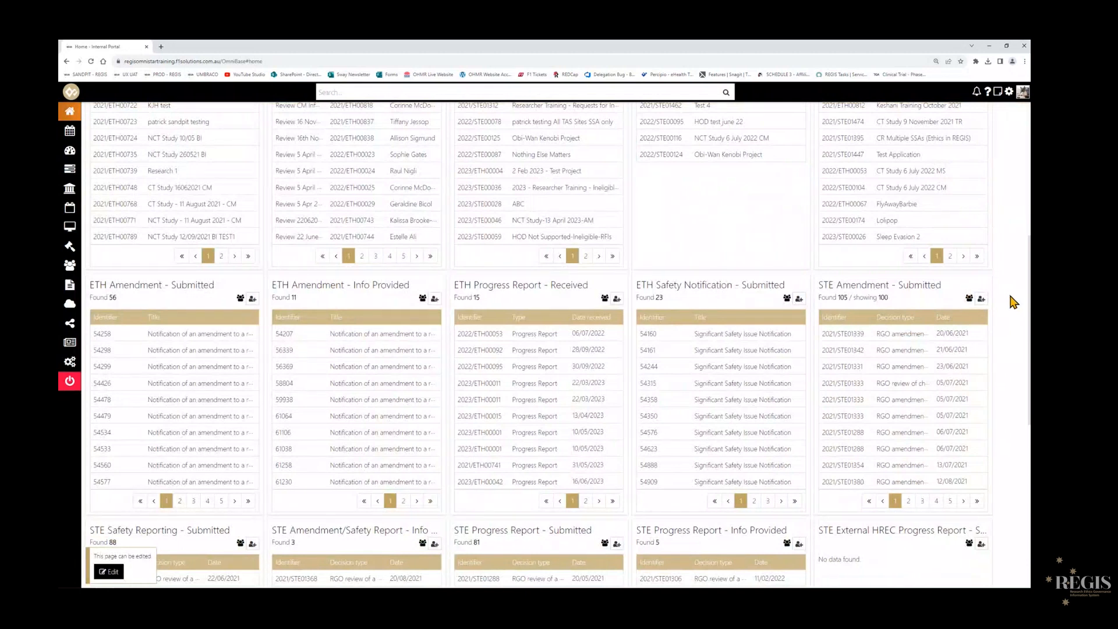
scroll(1013, 302, "down", 1)
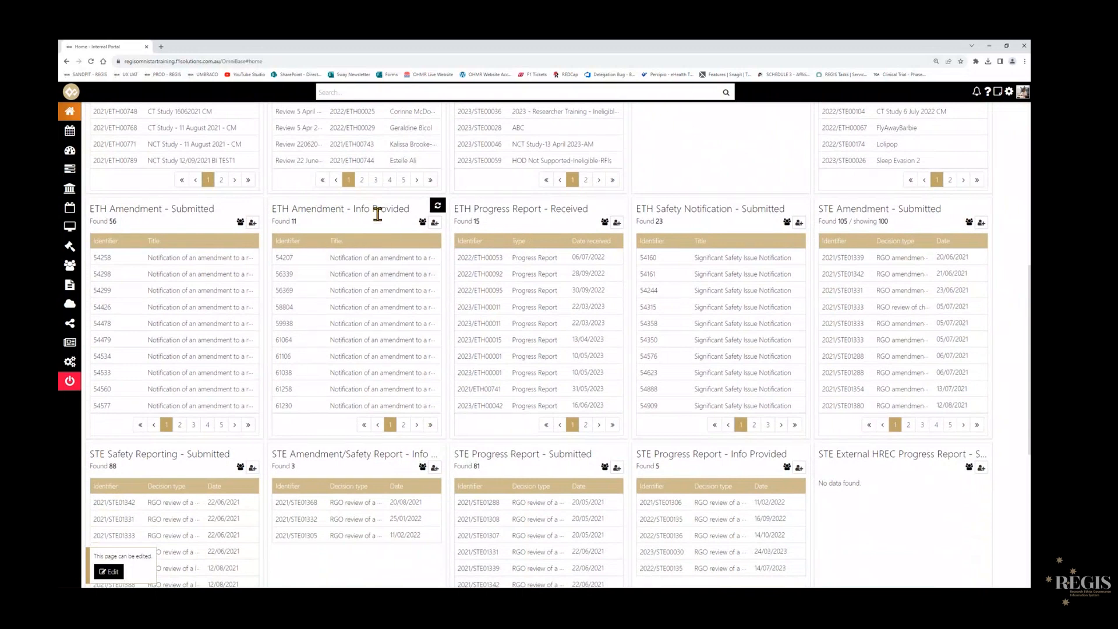
left_click(403, 425)
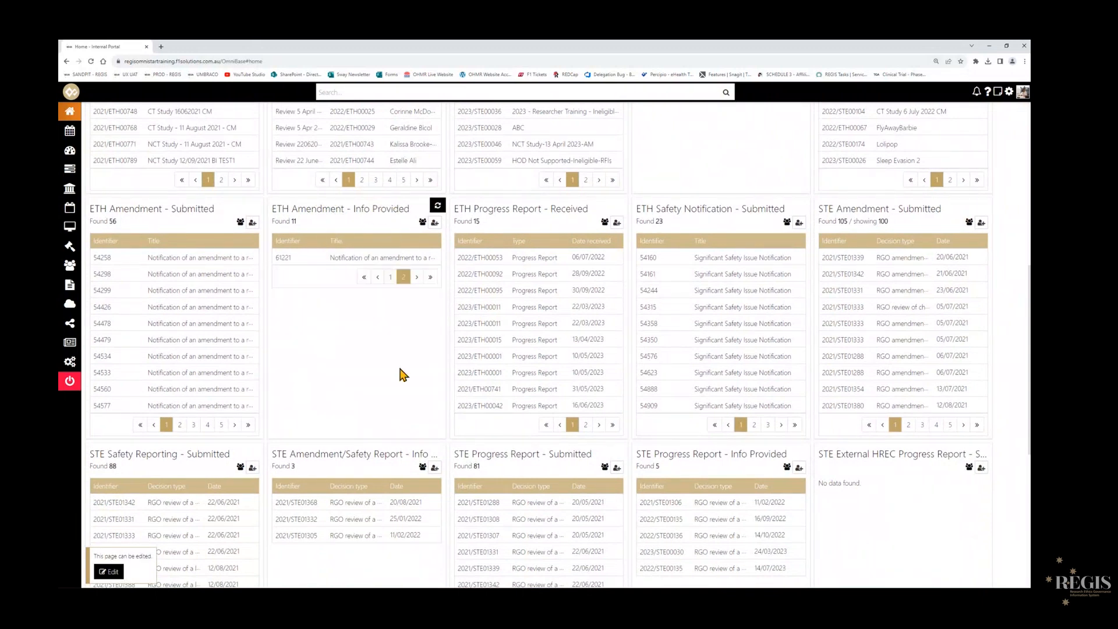
left_click(390, 278)
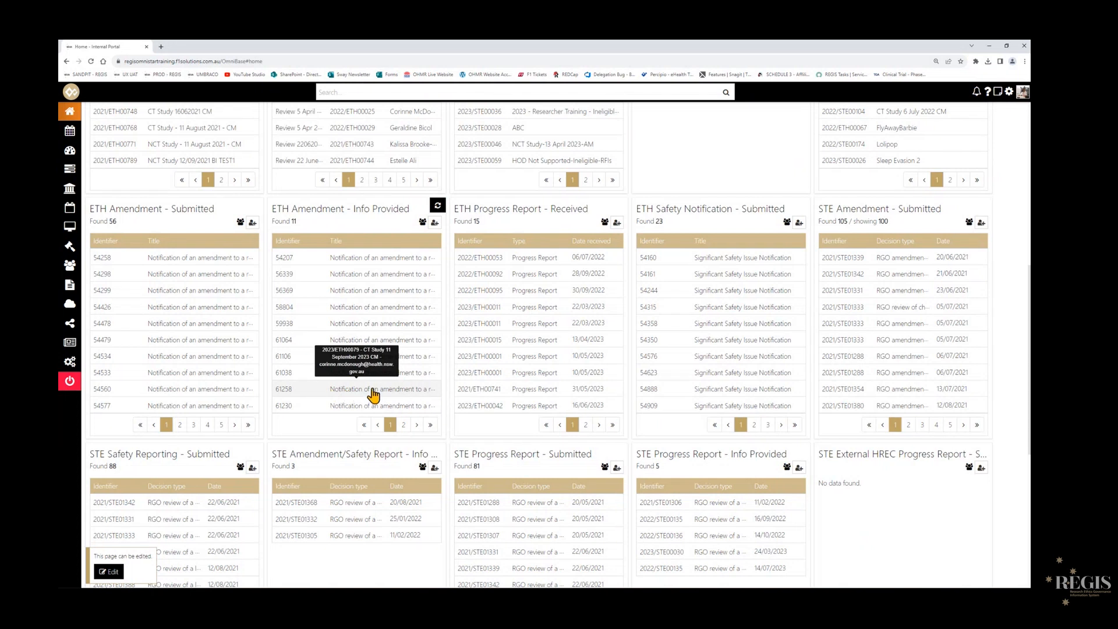
left_click(411, 395)
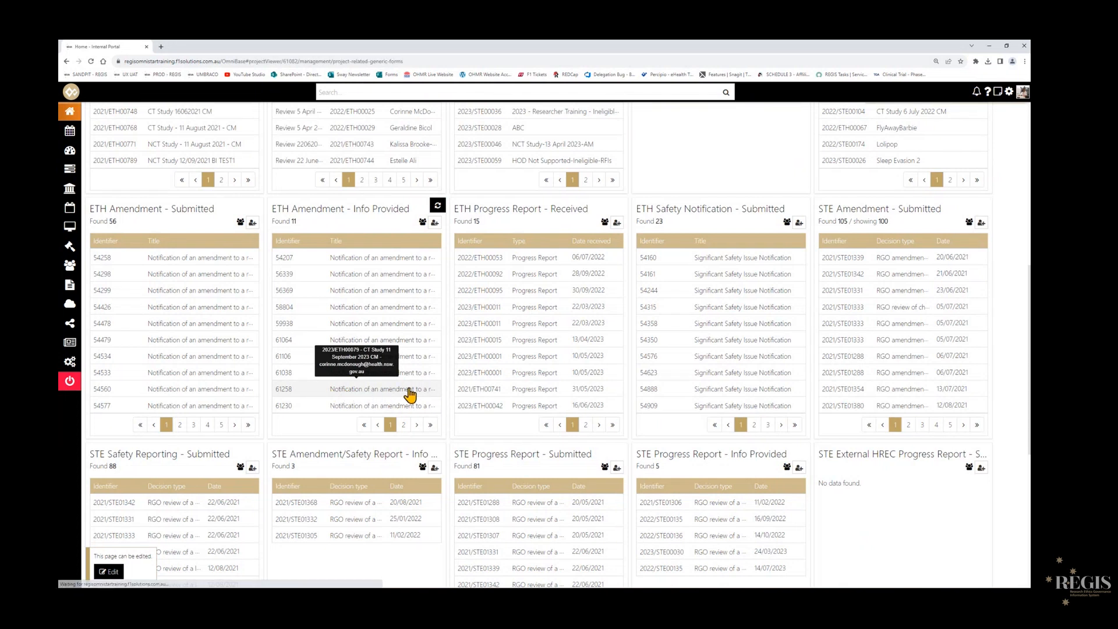
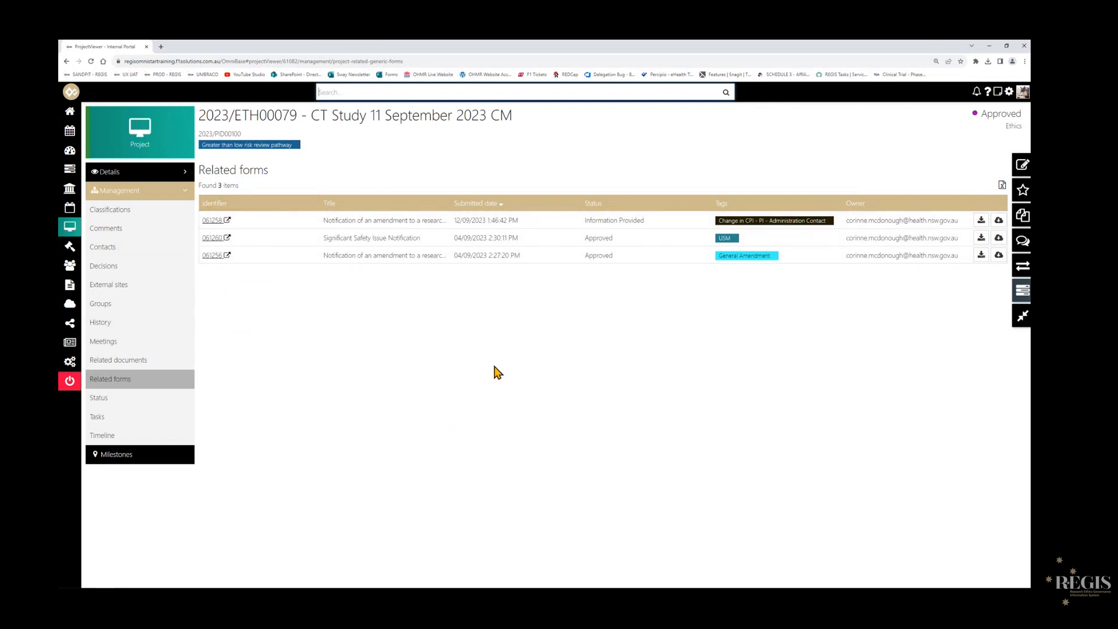
- Download the documents of related form 061258 and open its amendment notification PDF
left_click(999, 222)
left_click(906, 81)
double_click(233, 309)
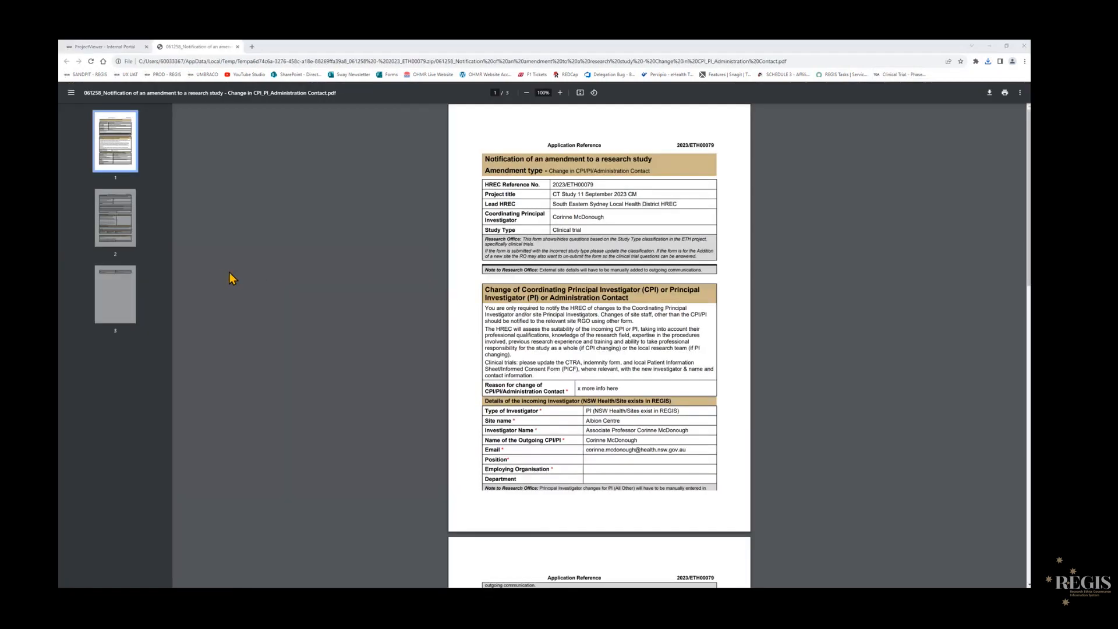
- Review the amendment notification PDF from the reason for change through to the declaration, and examine the New PI CV document
scroll(282, 274, "up", 3)
scroll(279, 273, "up", 1)
scroll(583, 396, "down", 2)
left_click_drag(574, 416, 640, 417)
scroll(325, 386, "down", 8)
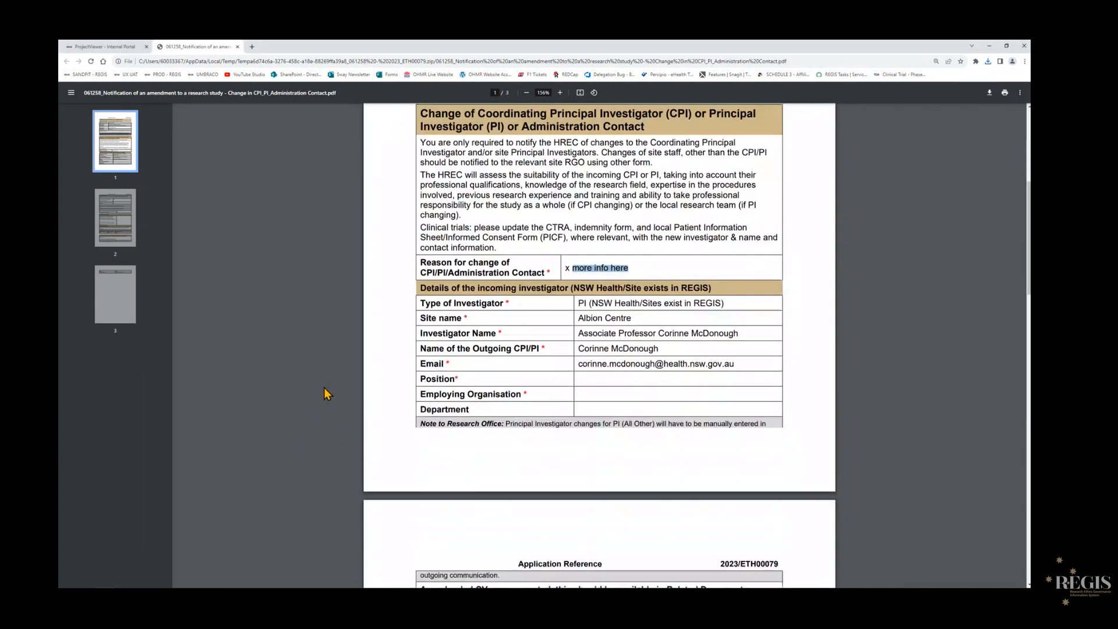
scroll(327, 387, "down", 8)
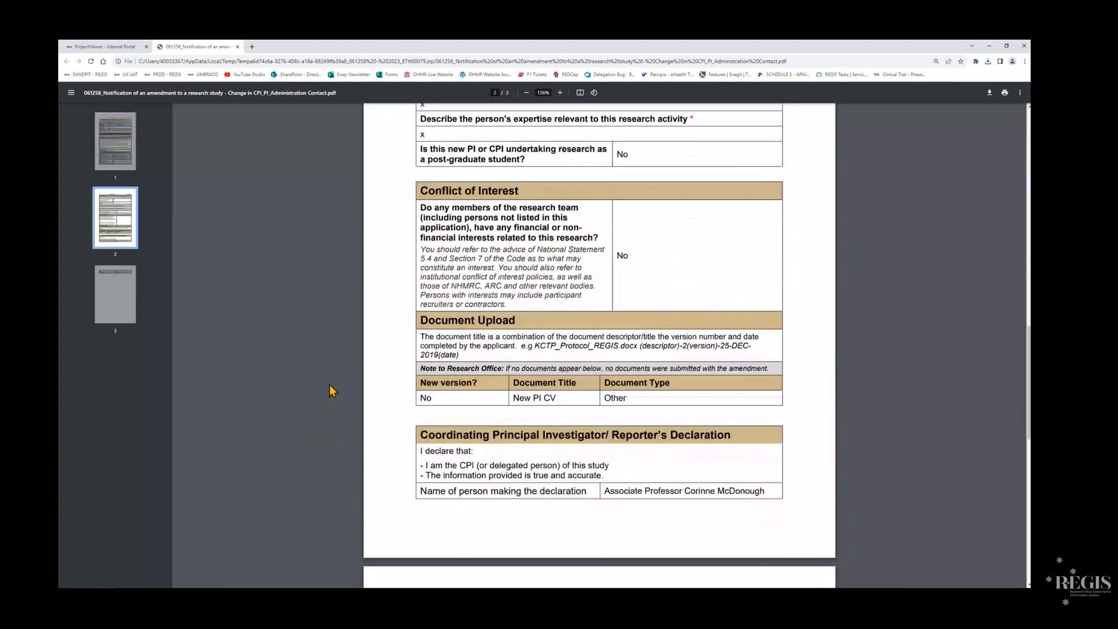
left_click(238, 47)
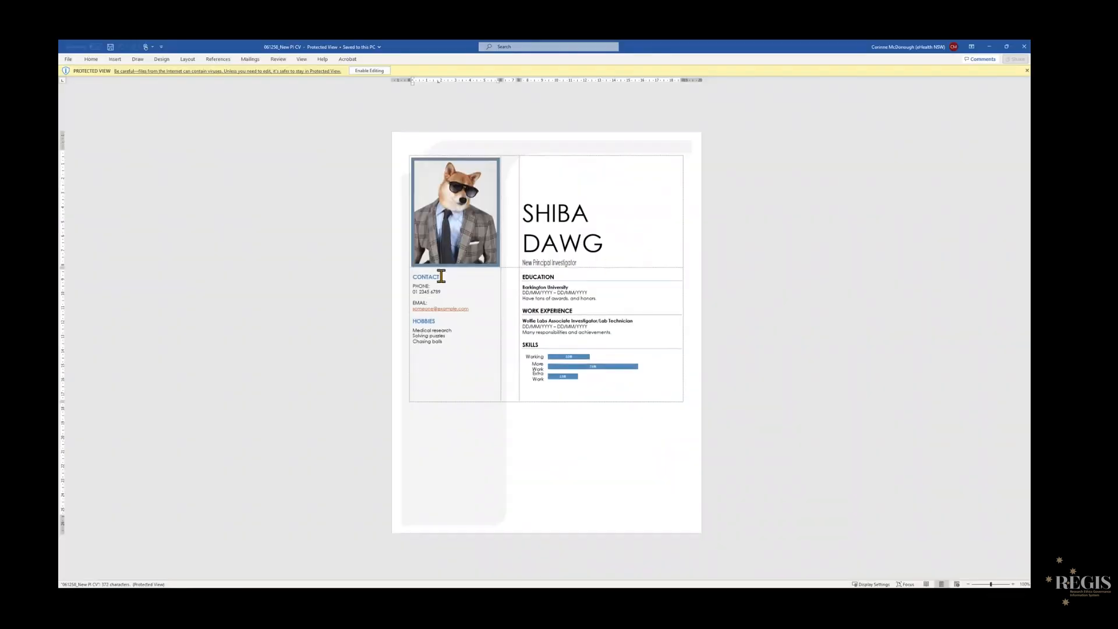
scroll(312, 312, "up", 5)
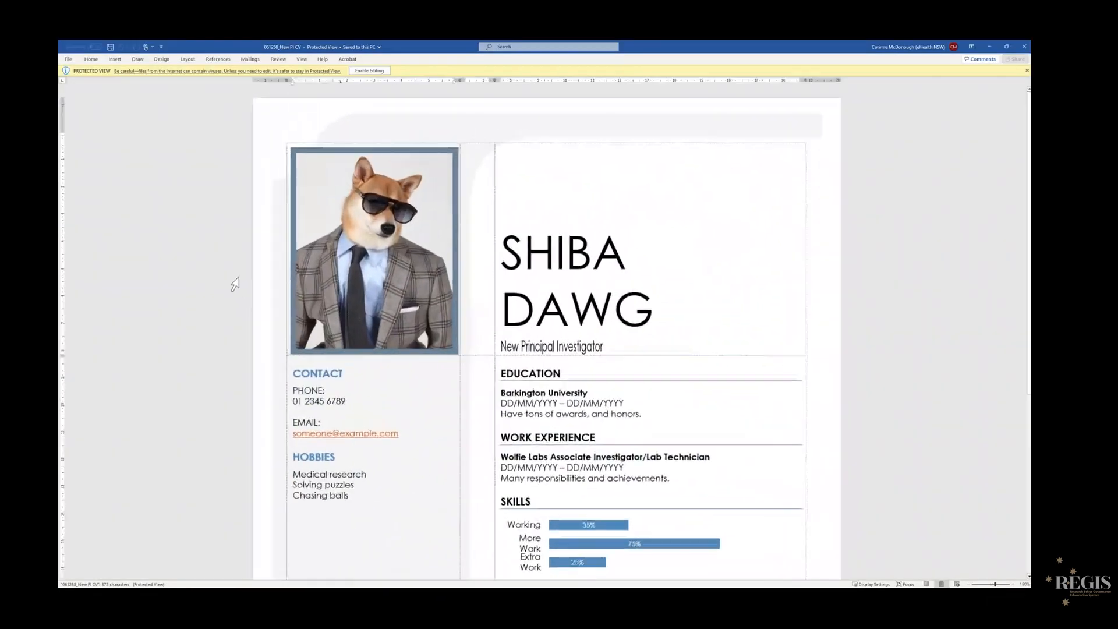
left_click(370, 70)
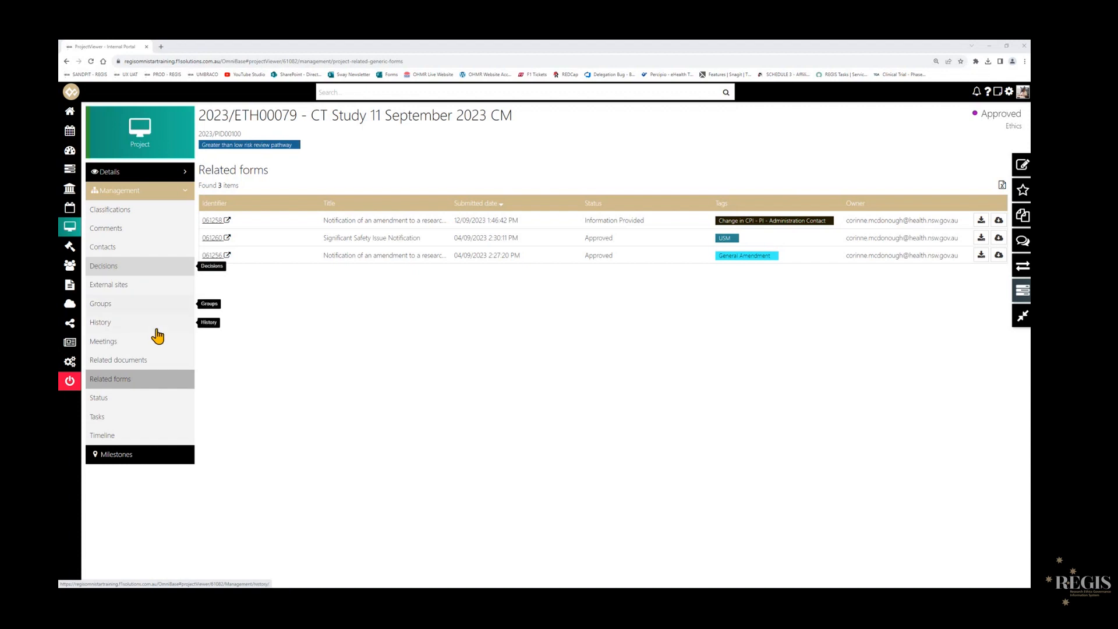
- Start a new decision for project 2023/ETH00079 with the type Amendment form with contact change for PI/CPI
left_click(127, 271)
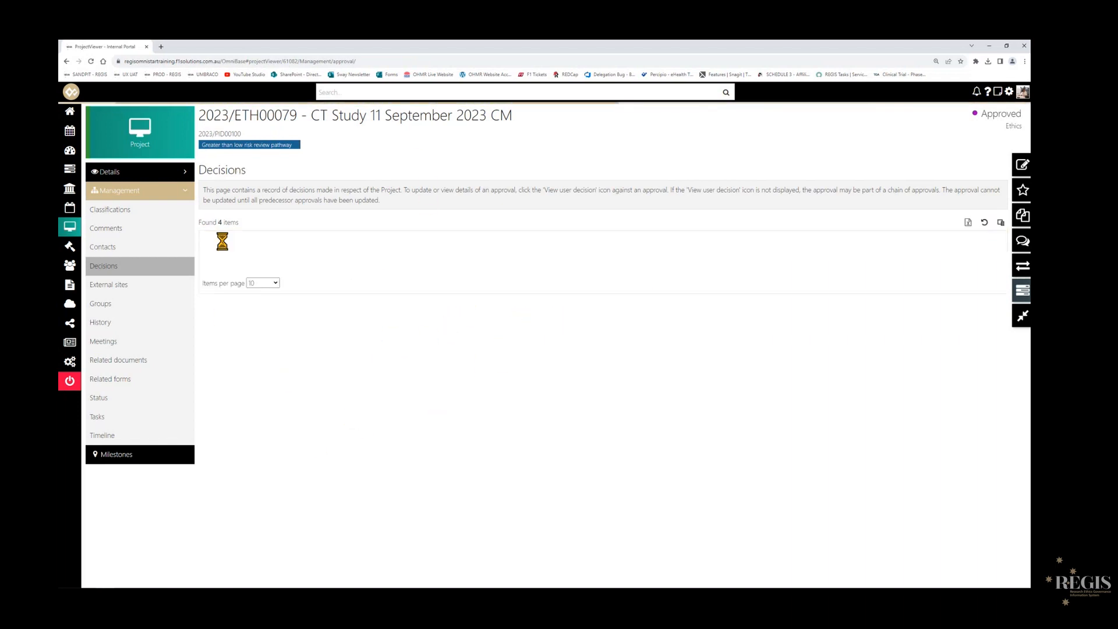
left_click(1022, 168)
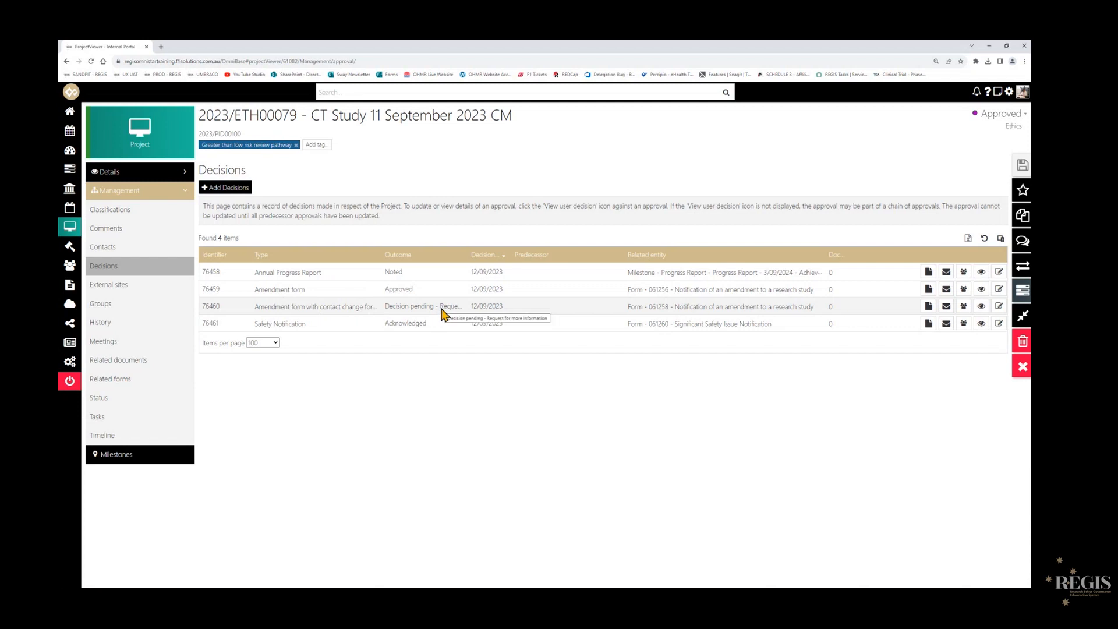
left_click(229, 189)
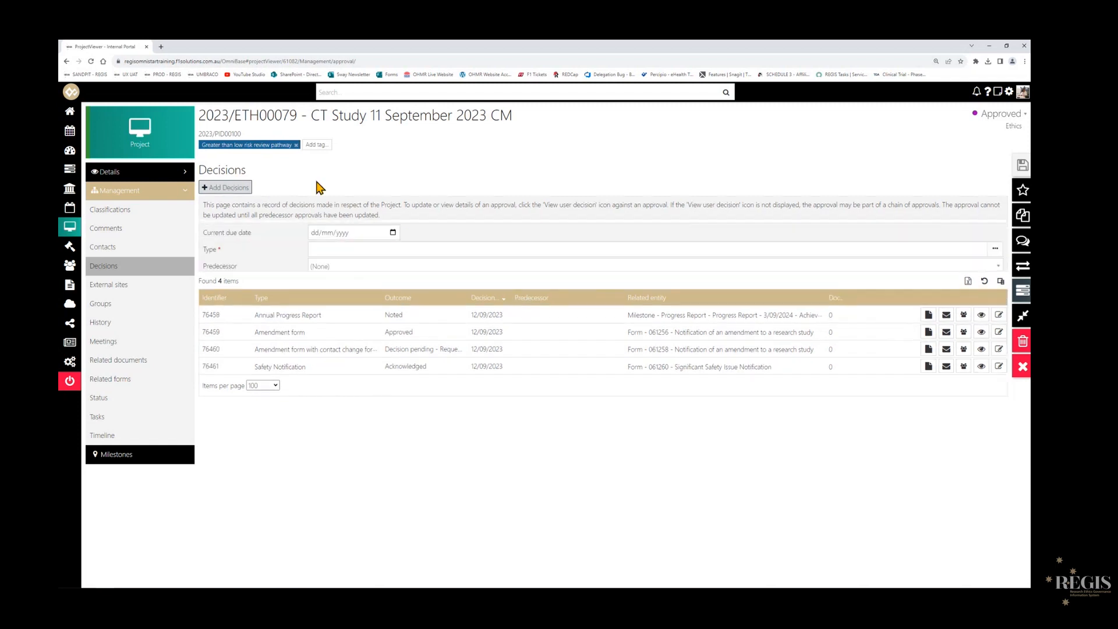
left_click_drag(200, 171, 261, 171)
left_click(242, 225)
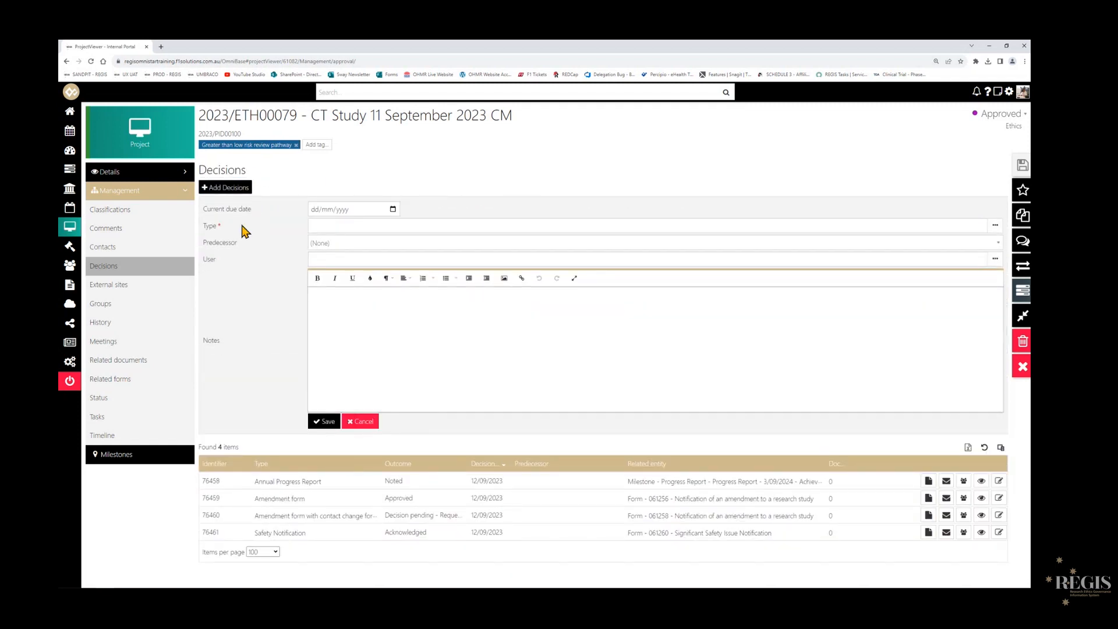
left_click(363, 227)
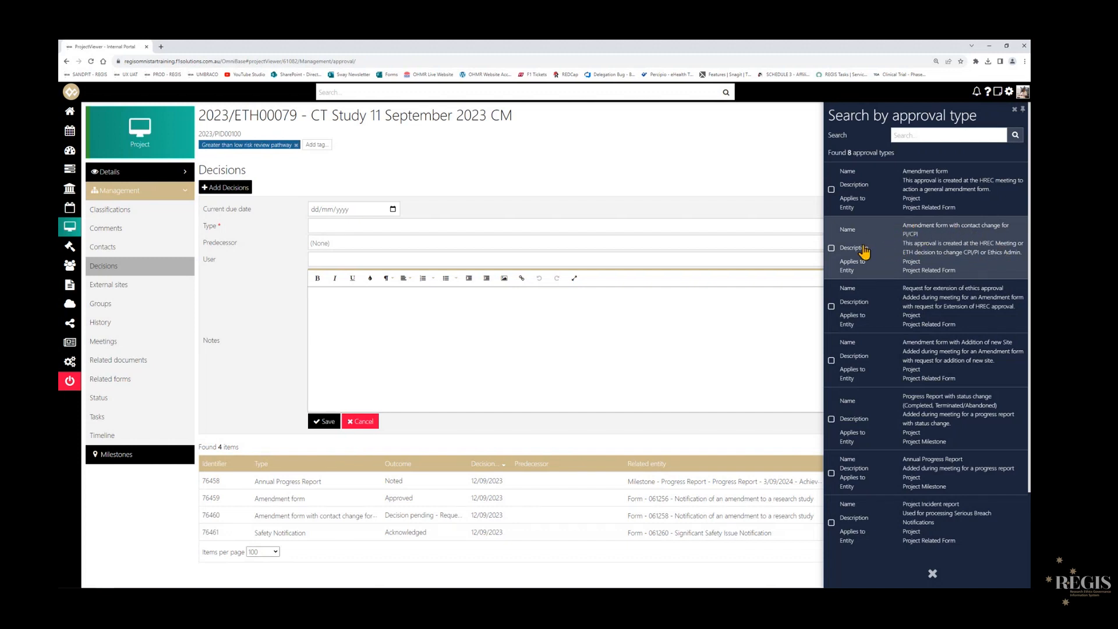
left_click(831, 248)
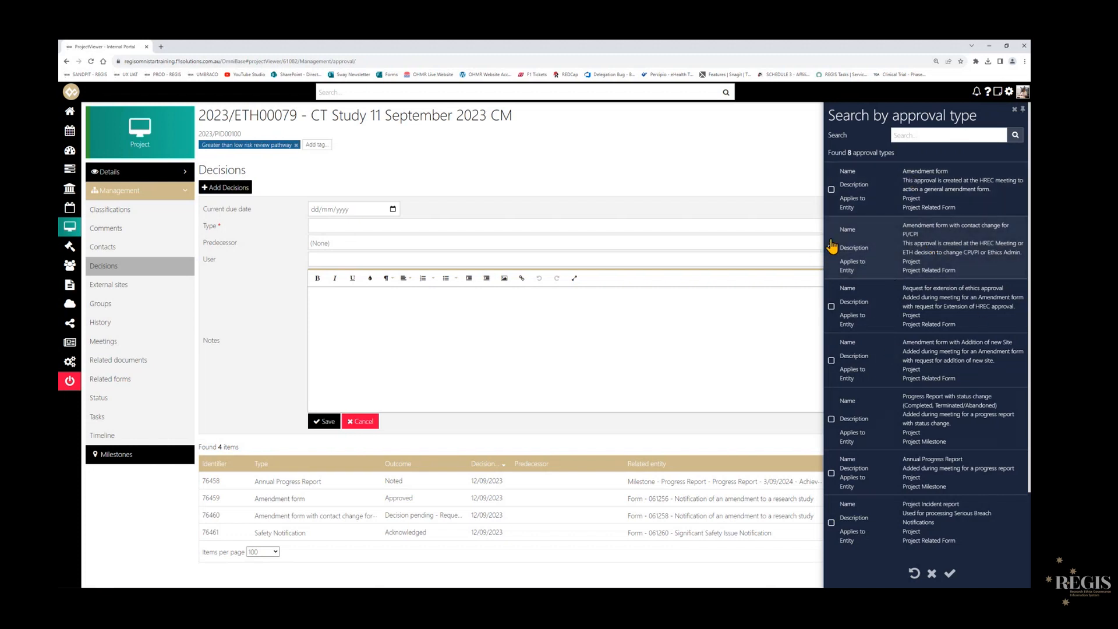
left_click(949, 575)
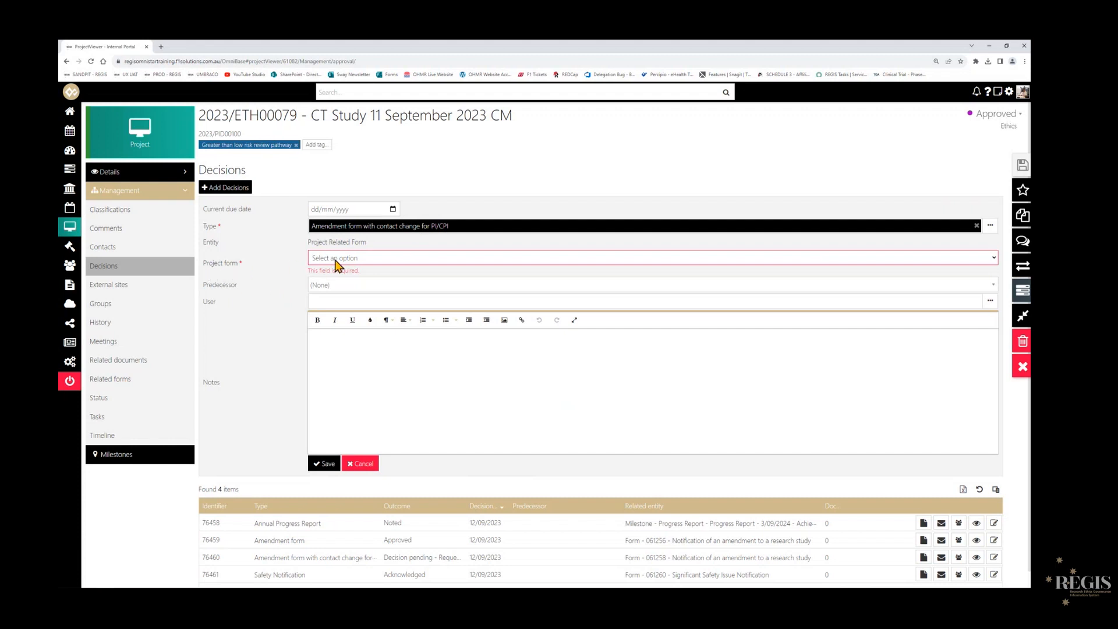
- Link the new decision to project form 061258 - Notification of an amendment to a research study and save it
left_click(427, 263)
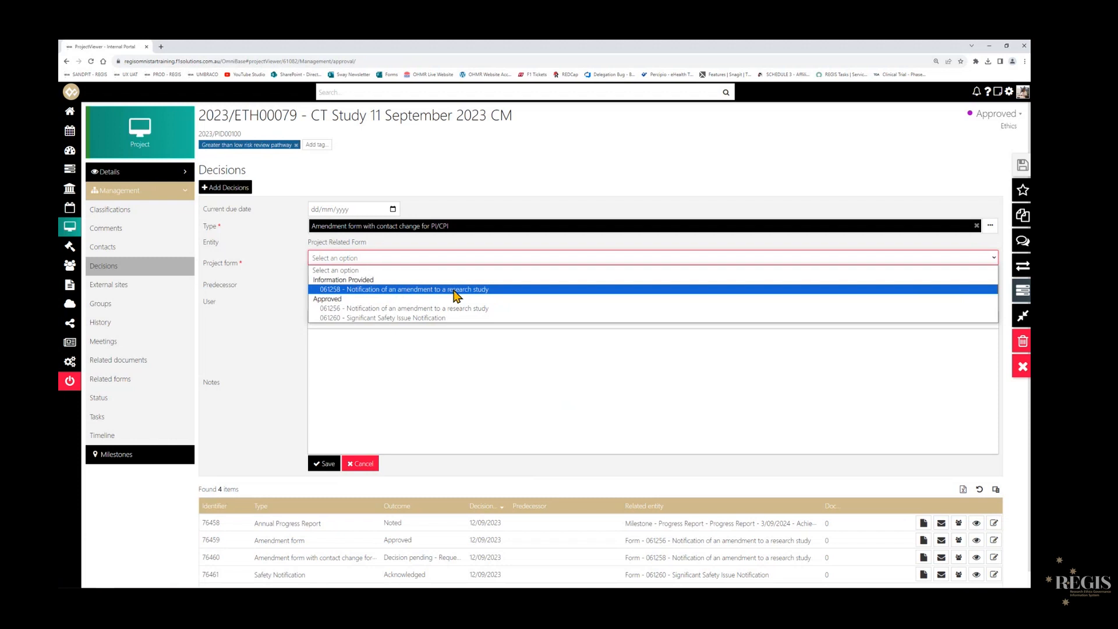
left_click(498, 291)
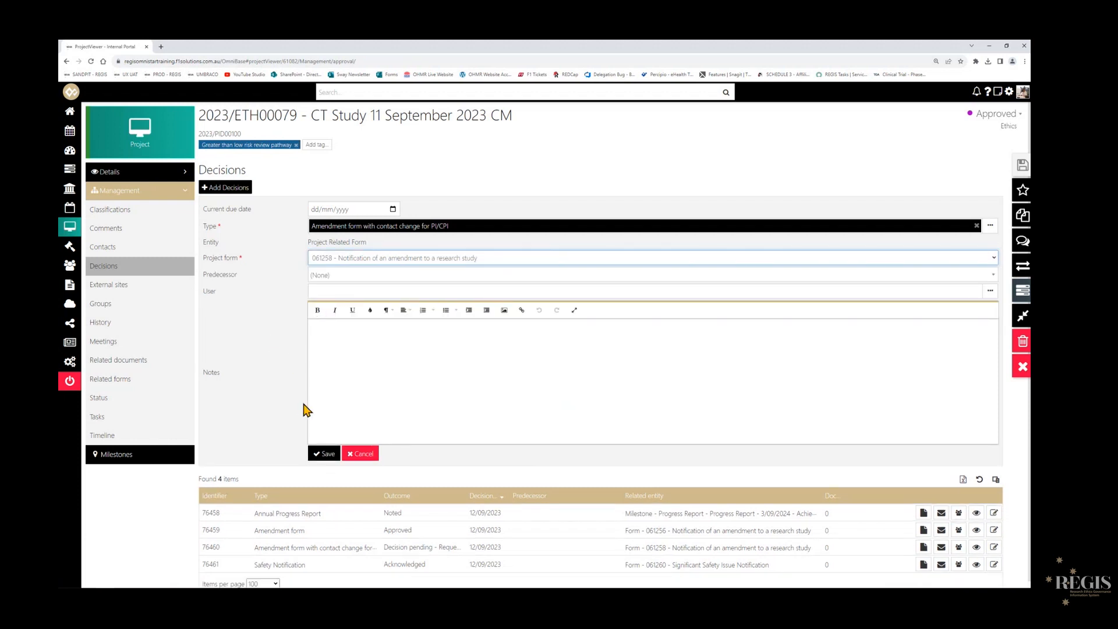
left_click(322, 454)
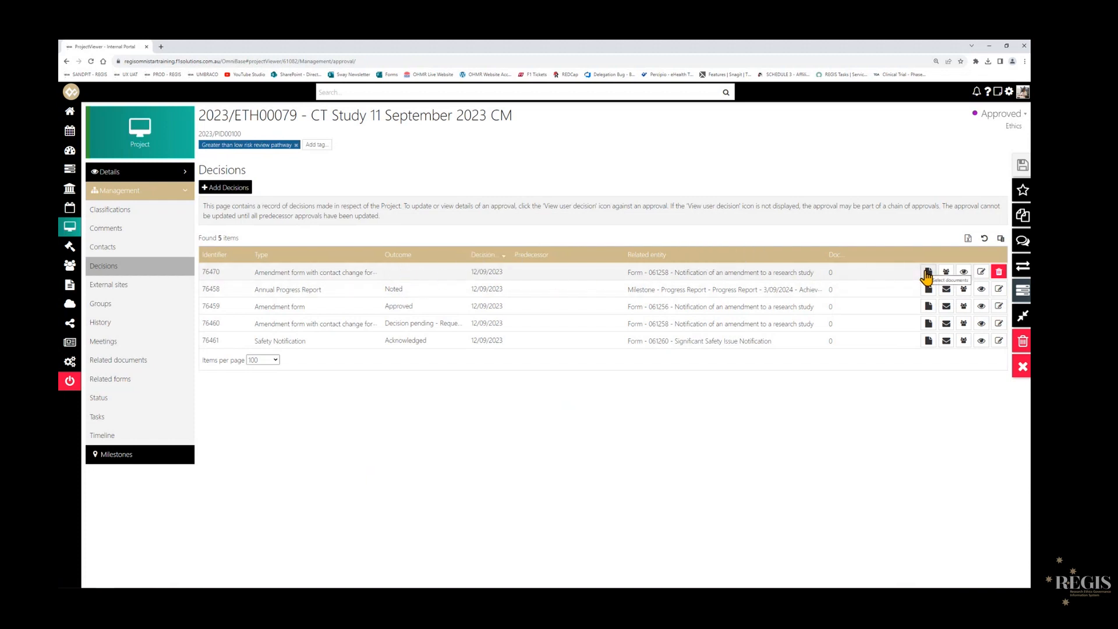
- Attach both documents related to the Notification of an amendment to a research study form to the new decision, and save
left_click(928, 274)
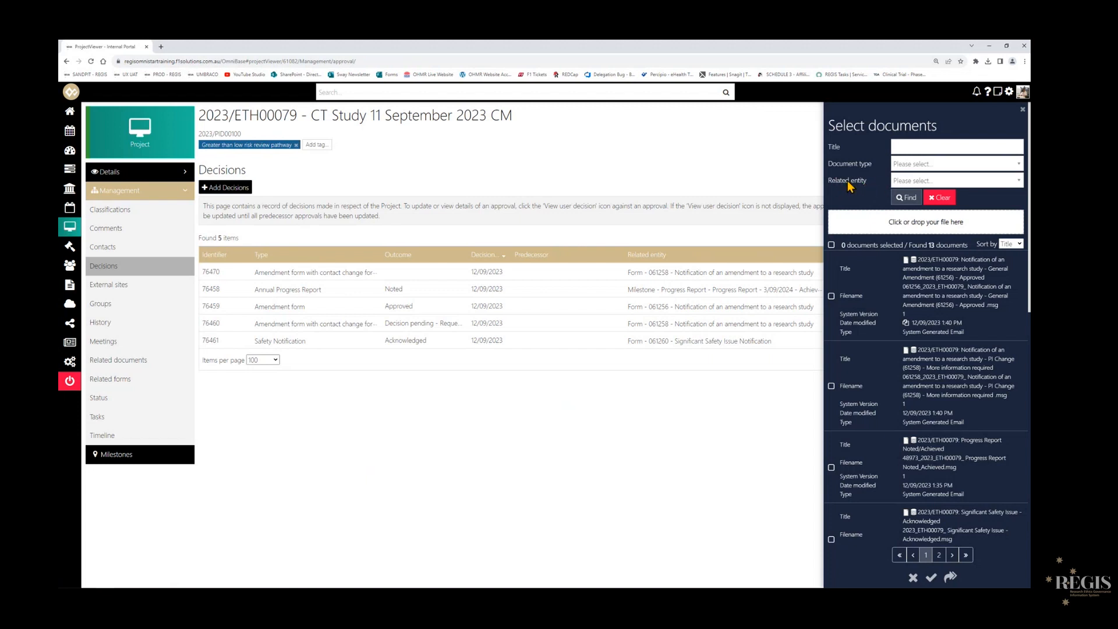
left_click(897, 182)
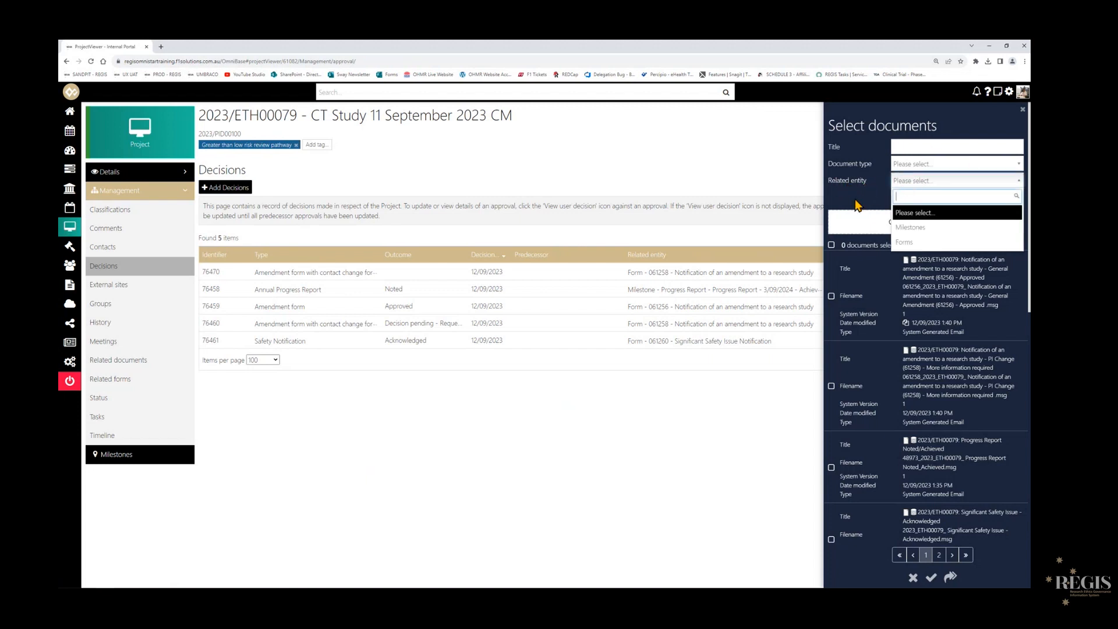
left_click(909, 242)
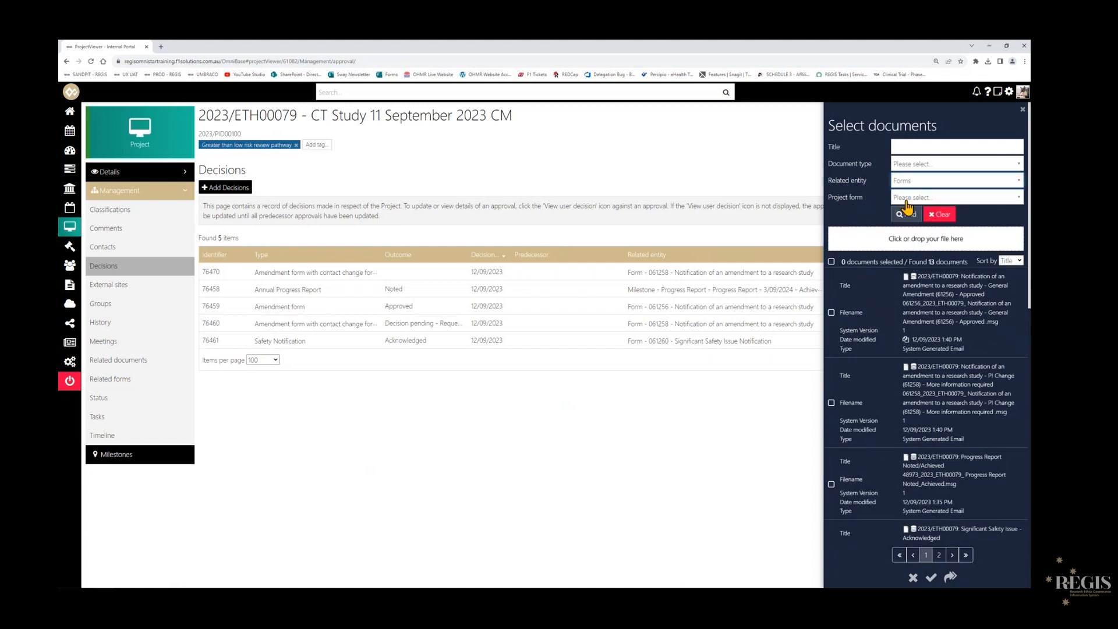
left_click(974, 198)
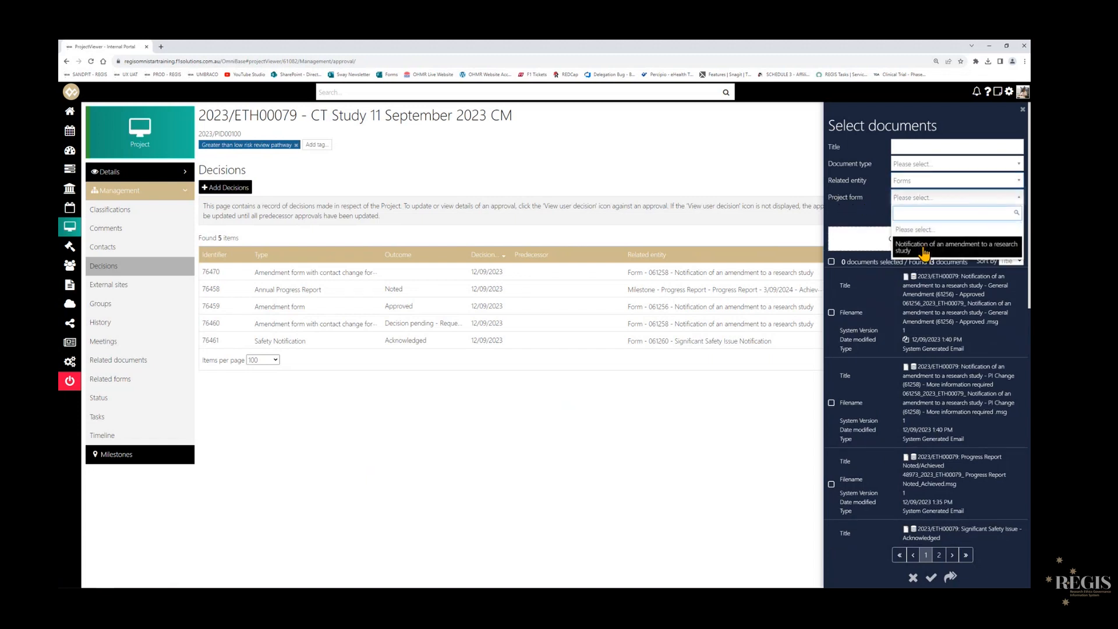
left_click(925, 249)
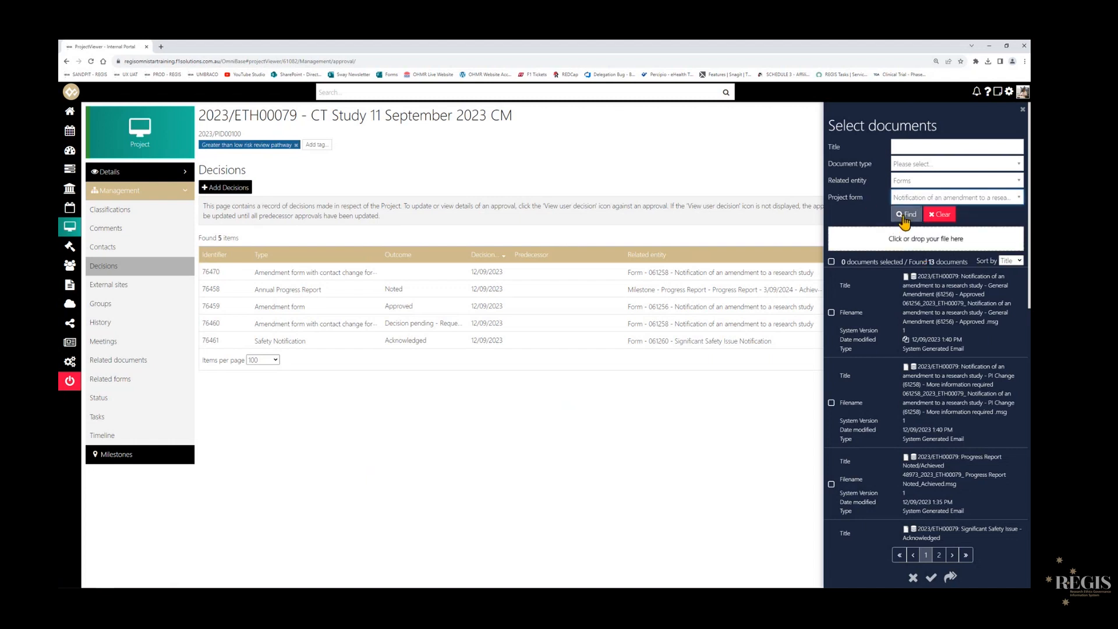
left_click(903, 217)
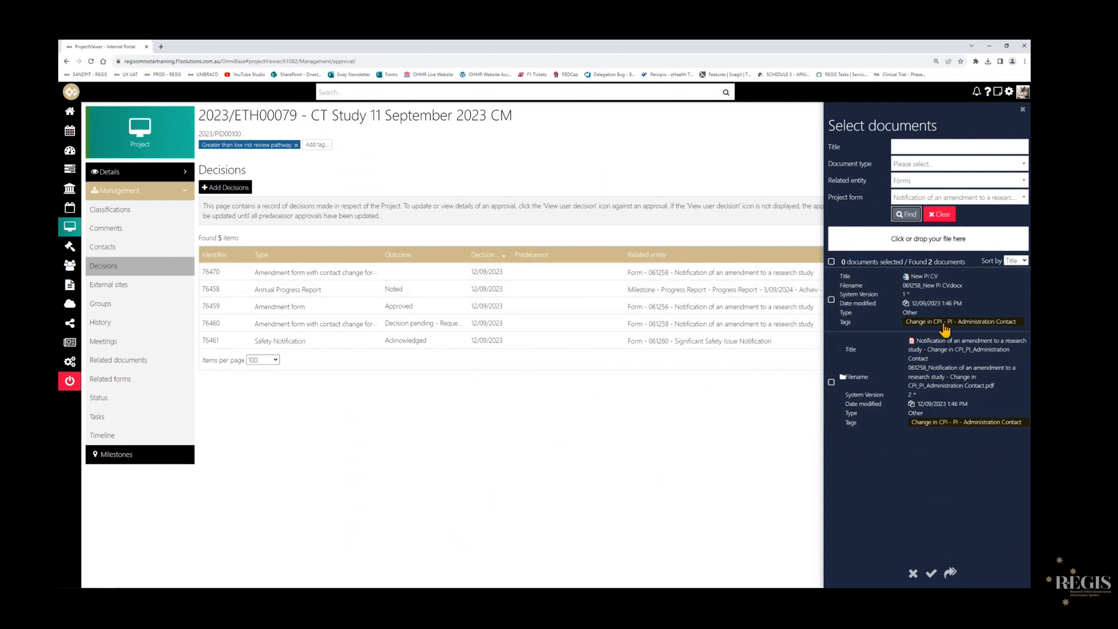
left_click(832, 261)
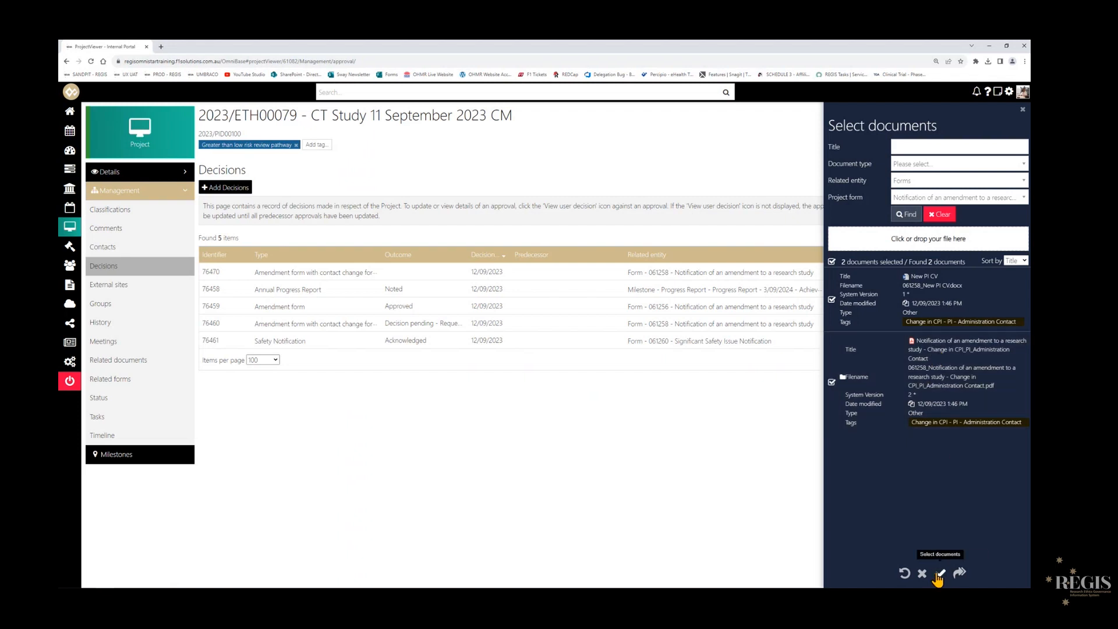
left_click(938, 575)
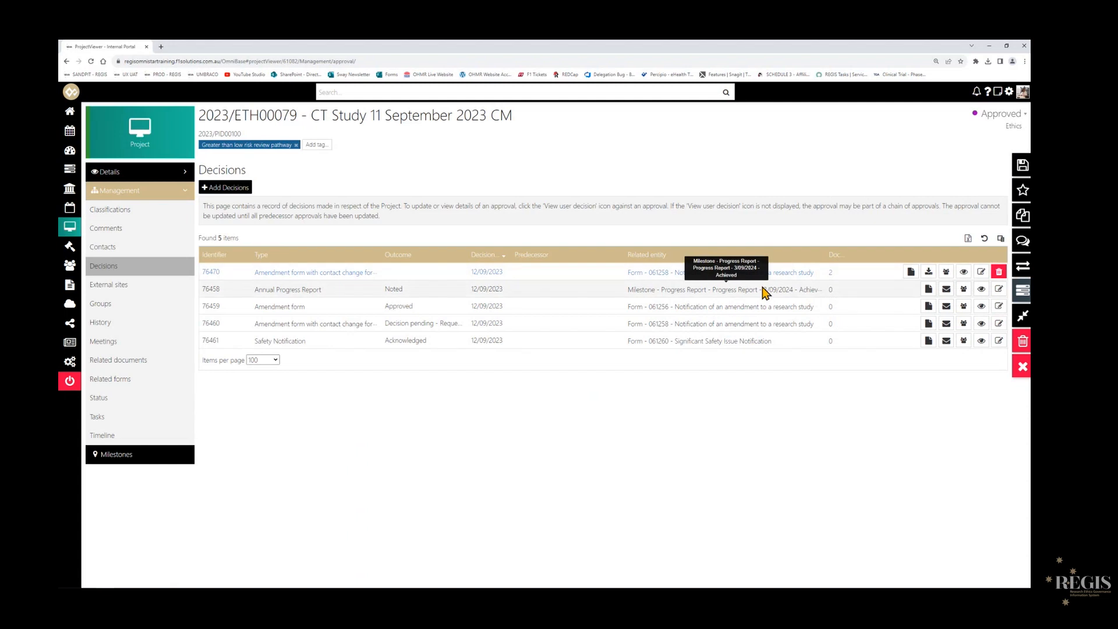
left_click(1017, 173)
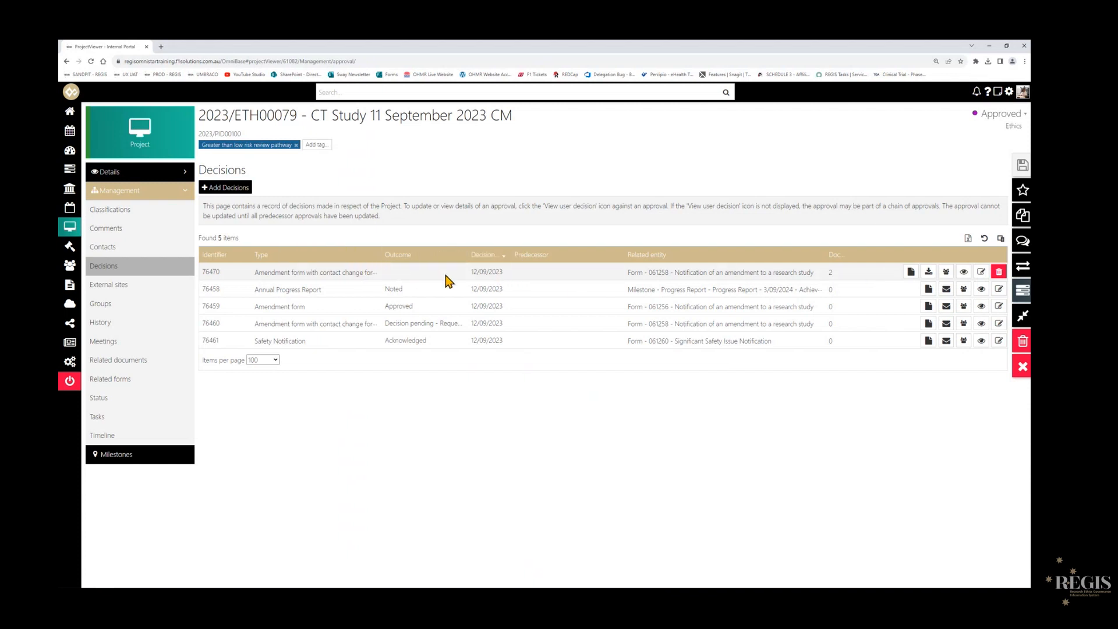
- Override the new decision's outcome, set it to Noted, and save it
left_click(981, 273)
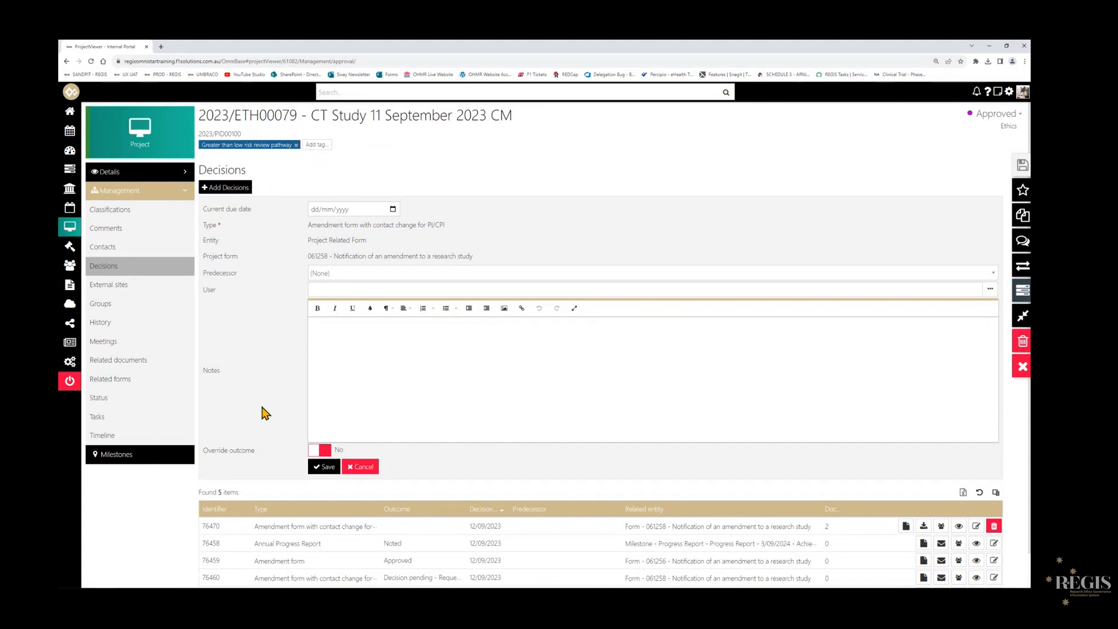
left_click(323, 456)
scroll(280, 367, "down", 3)
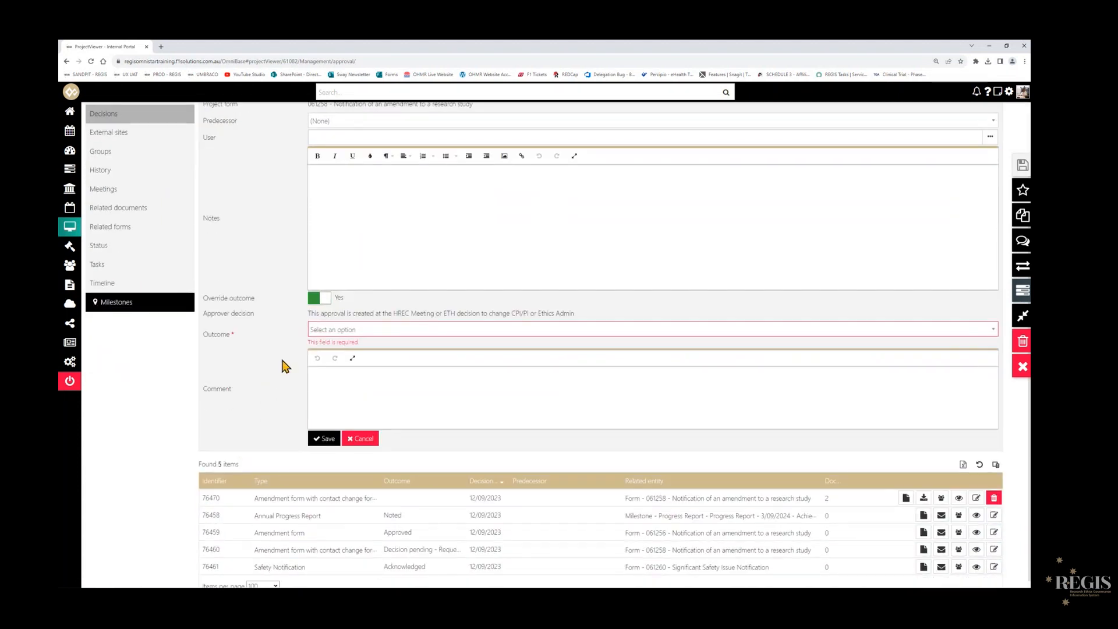
left_click(320, 332)
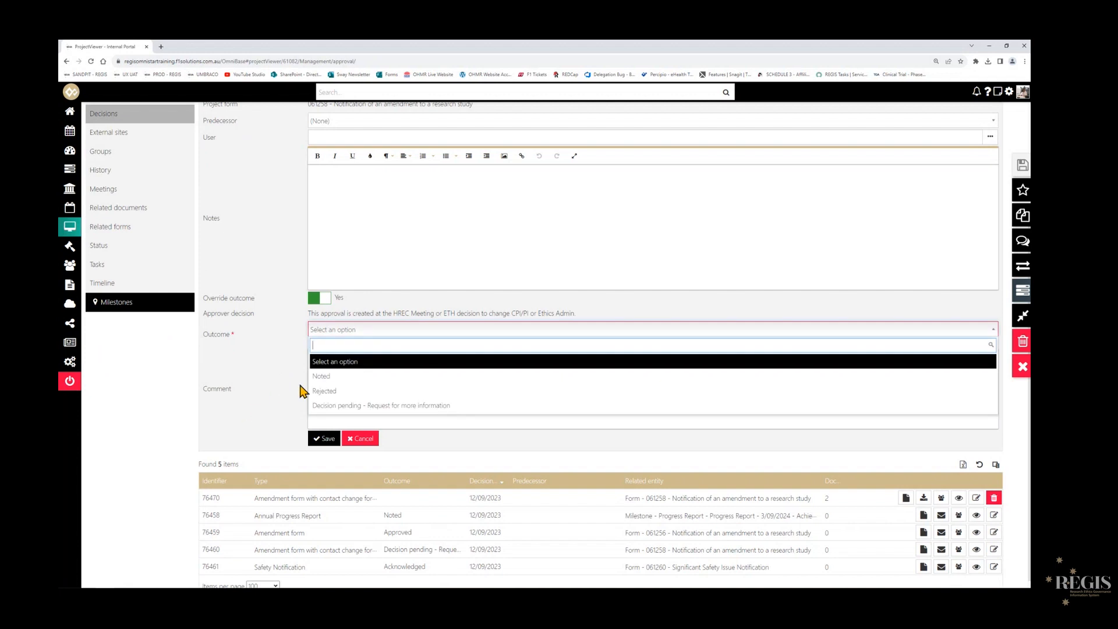
left_click(321, 376)
left_click(323, 430)
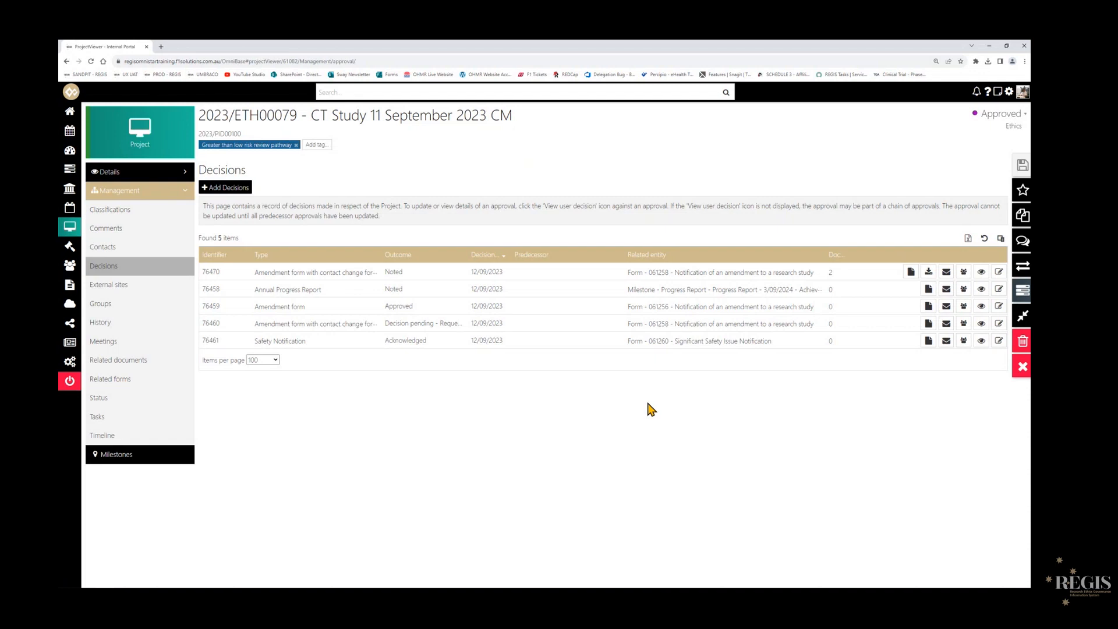
- Open the new decision's notification email and delete the meeting review paragraph and the in-office instruction label from its body
left_click(947, 272)
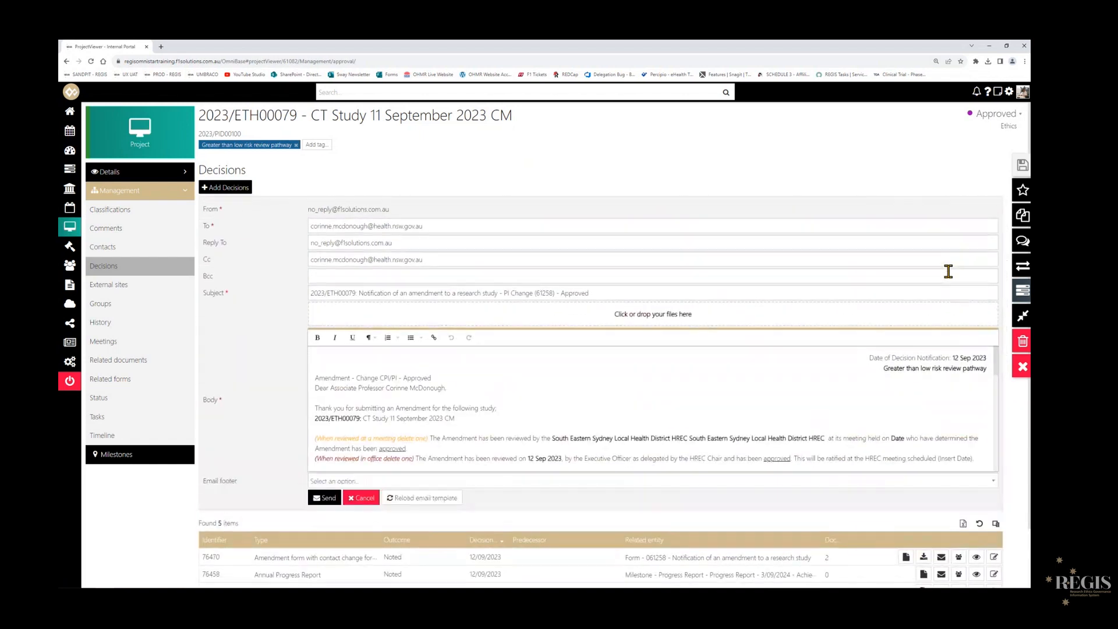
left_click_drag(606, 293, 503, 301)
left_click(530, 397)
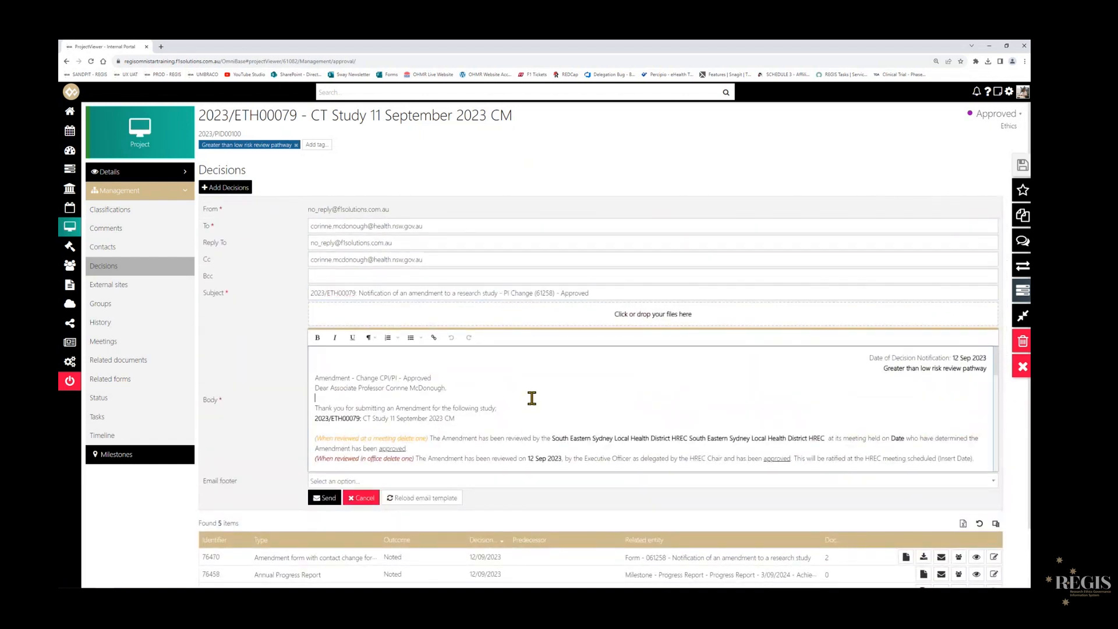
left_click_drag(412, 456, 564, 443)
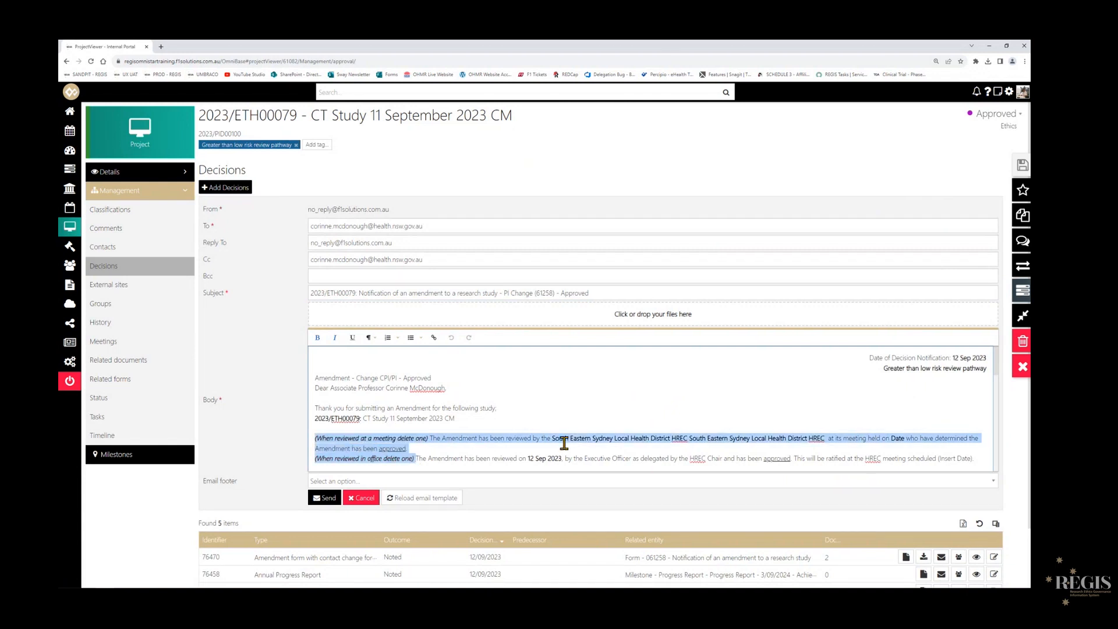
key("BackSpace")
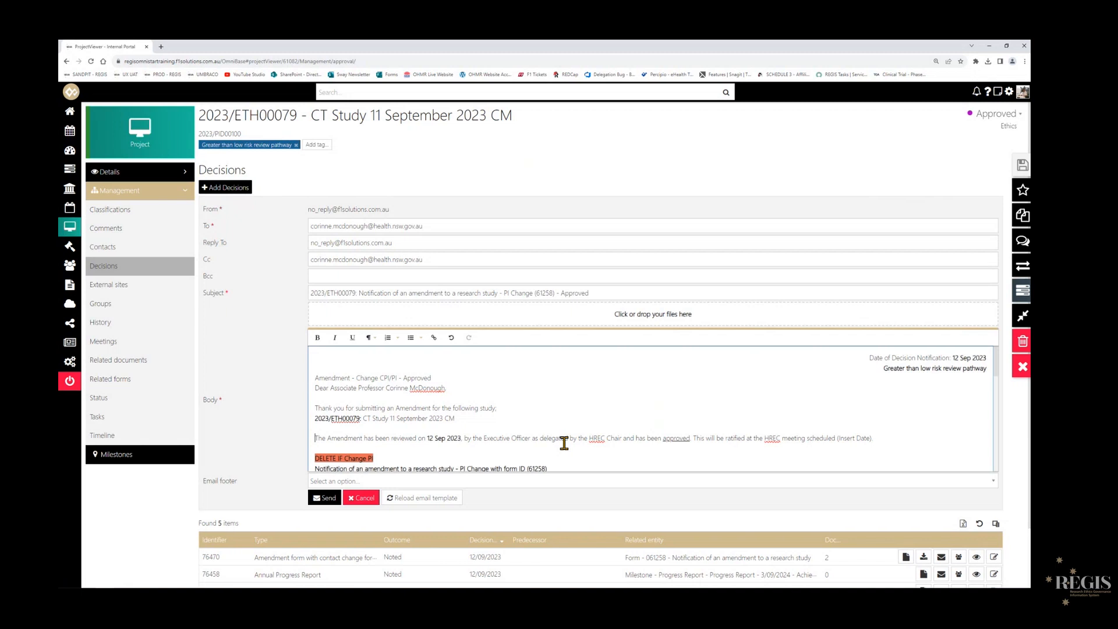
- Delete the CPI details section and remaining DELETE IF labels from the email body, and insert a blank line after the incoming PI email
scroll(564, 440, "down", 3)
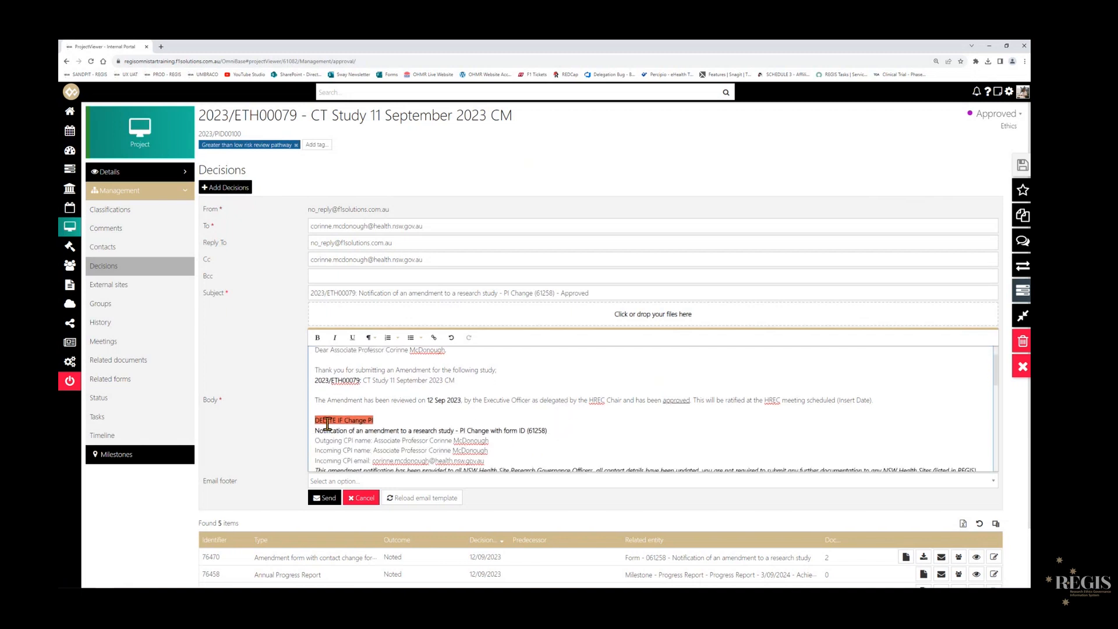
left_click_drag(315, 382, 982, 431)
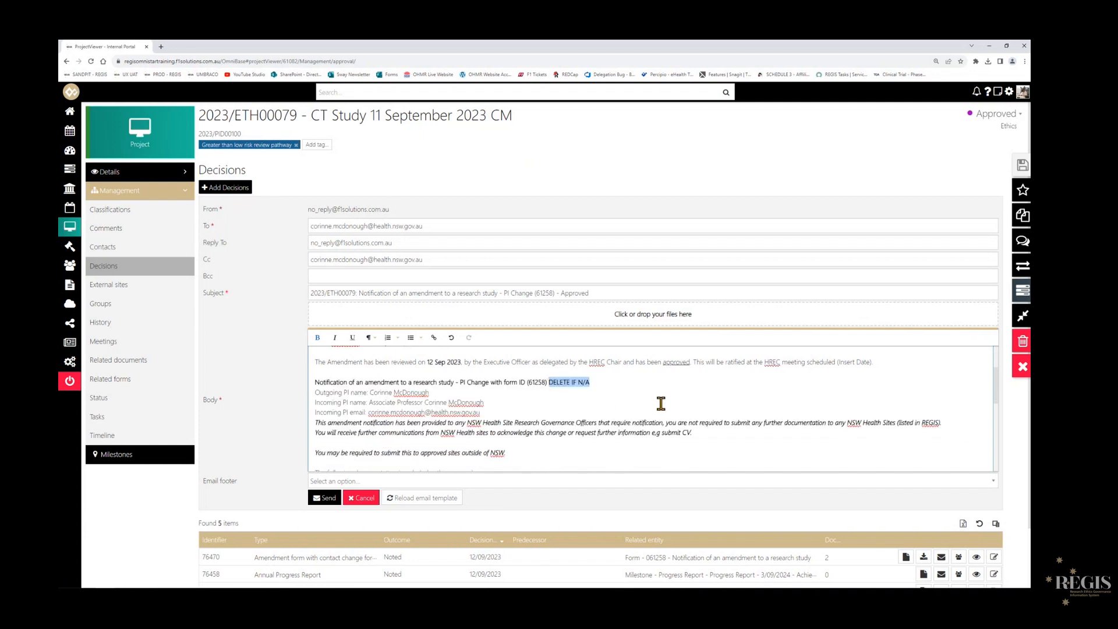
key("BackSpace")
key("Return")
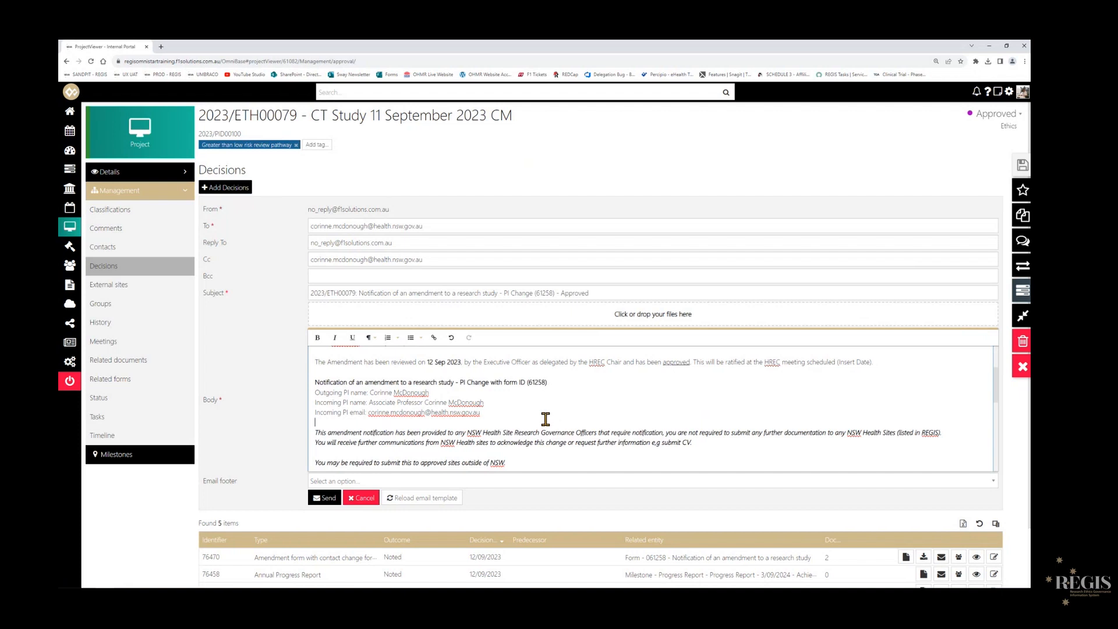
- Check the listed documents, closing text and signature in the notification email body, and send the email
scroll(550, 416, "down", 3)
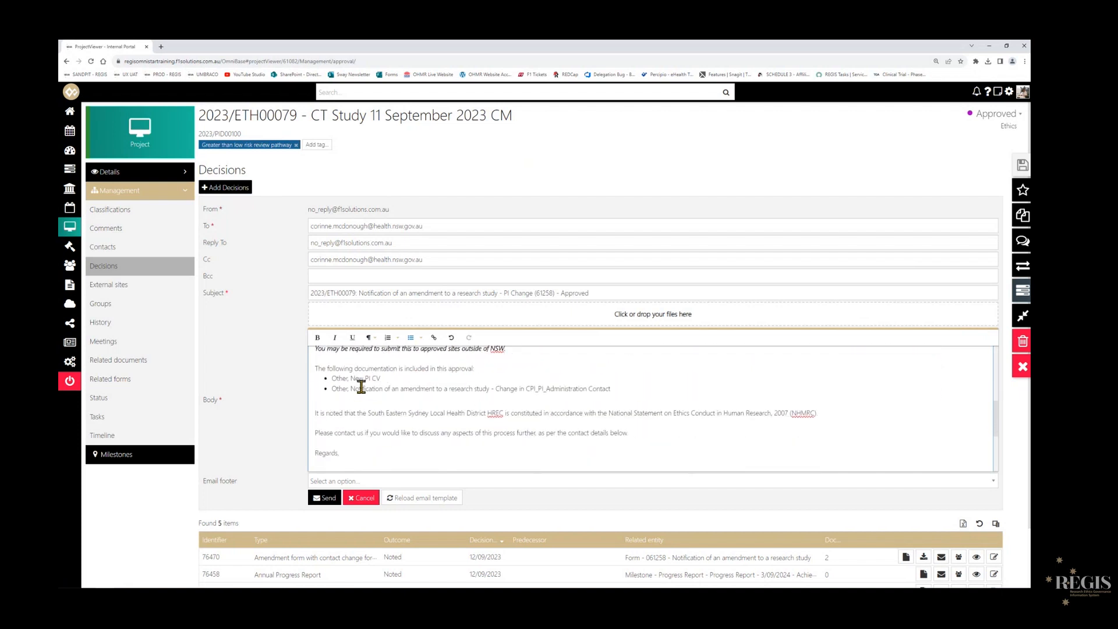
left_click_drag(331, 377, 607, 389)
left_click(624, 433)
scroll(471, 463, "down", 2)
left_click(351, 389)
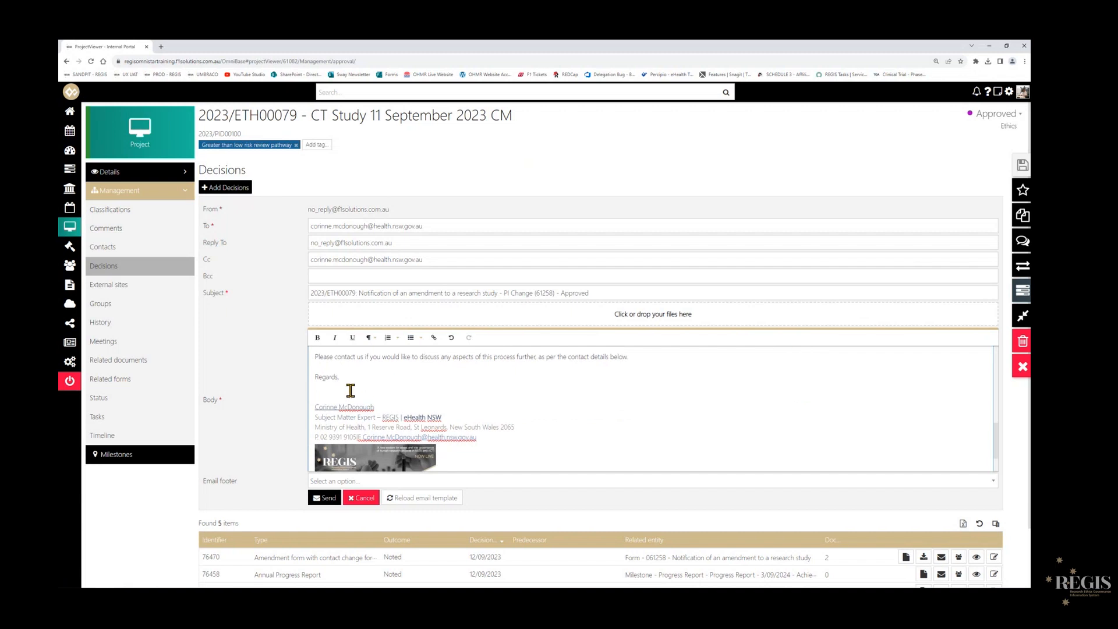
scroll(571, 439, "up", 5)
scroll(572, 439, "up", 3)
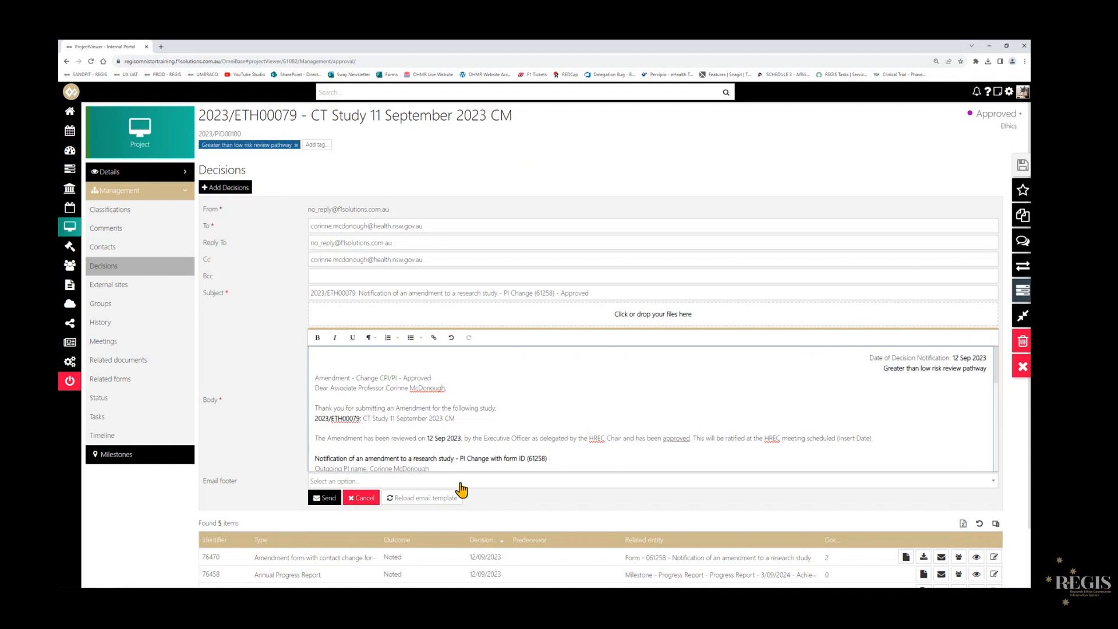
left_click(329, 499)
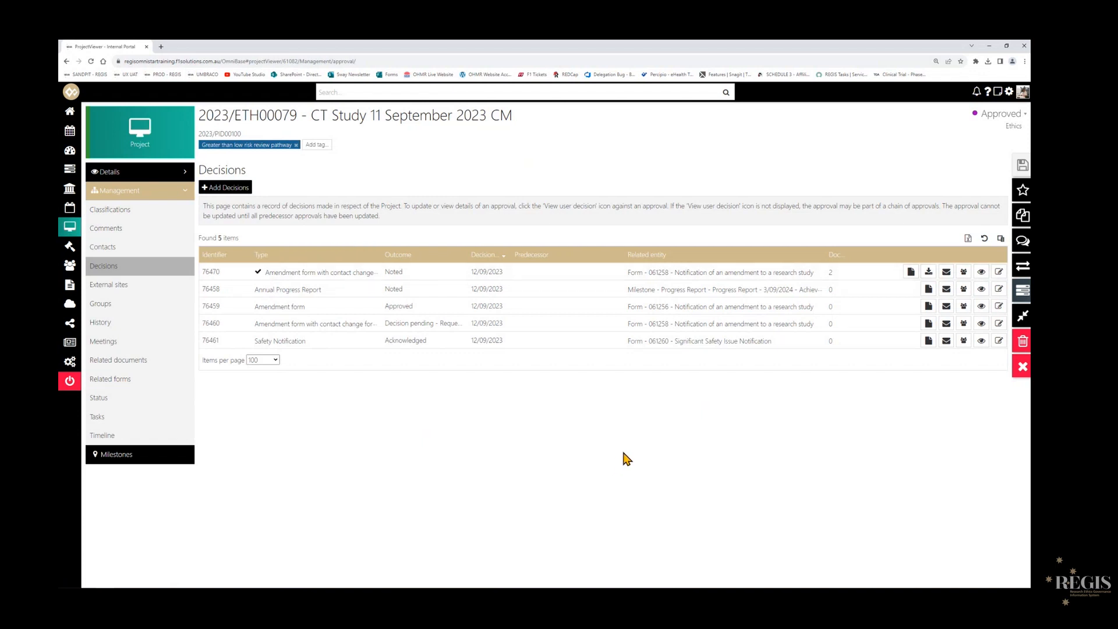
- Return to the home dashboard and open application 2023/ETH00080 from the second page of the ETH/STE Information Provided list
left_click(1012, 377)
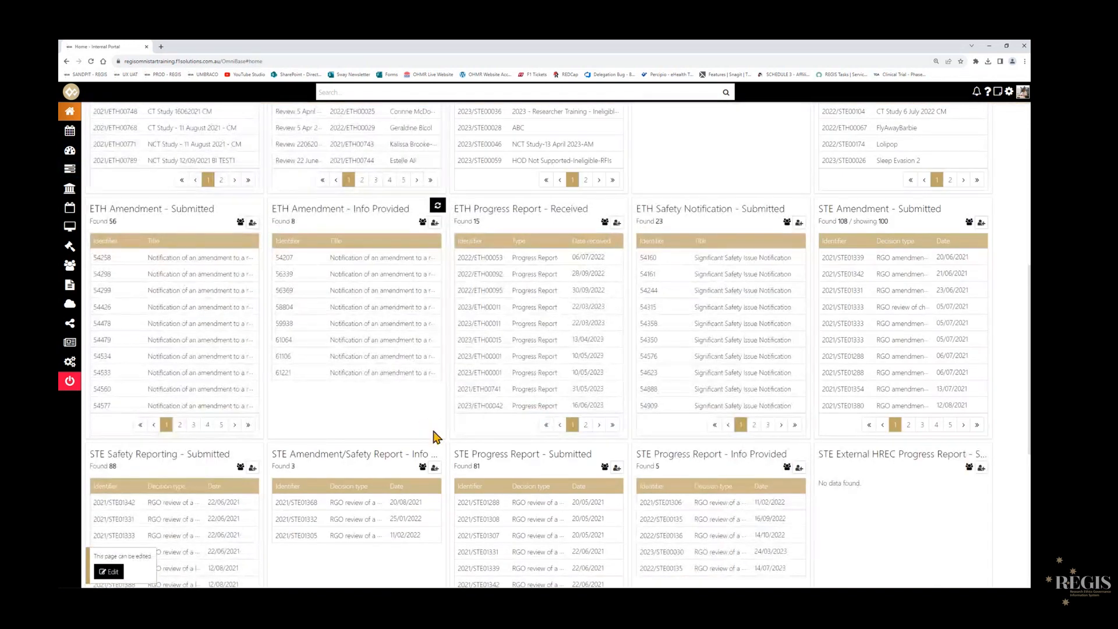
scroll(437, 437, "up", 3)
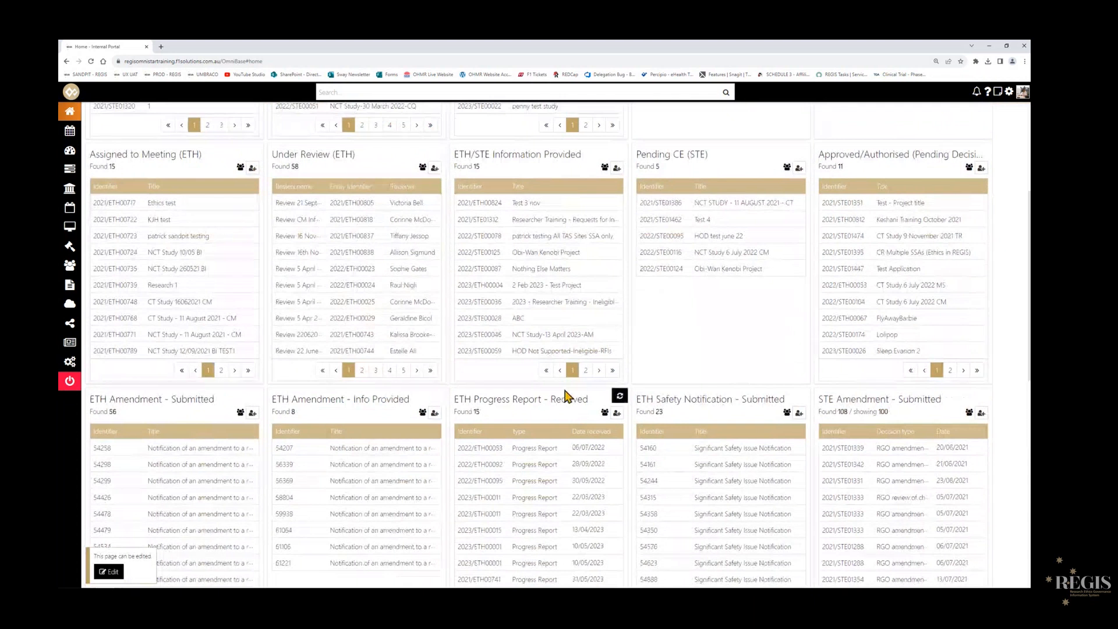
left_click(586, 371)
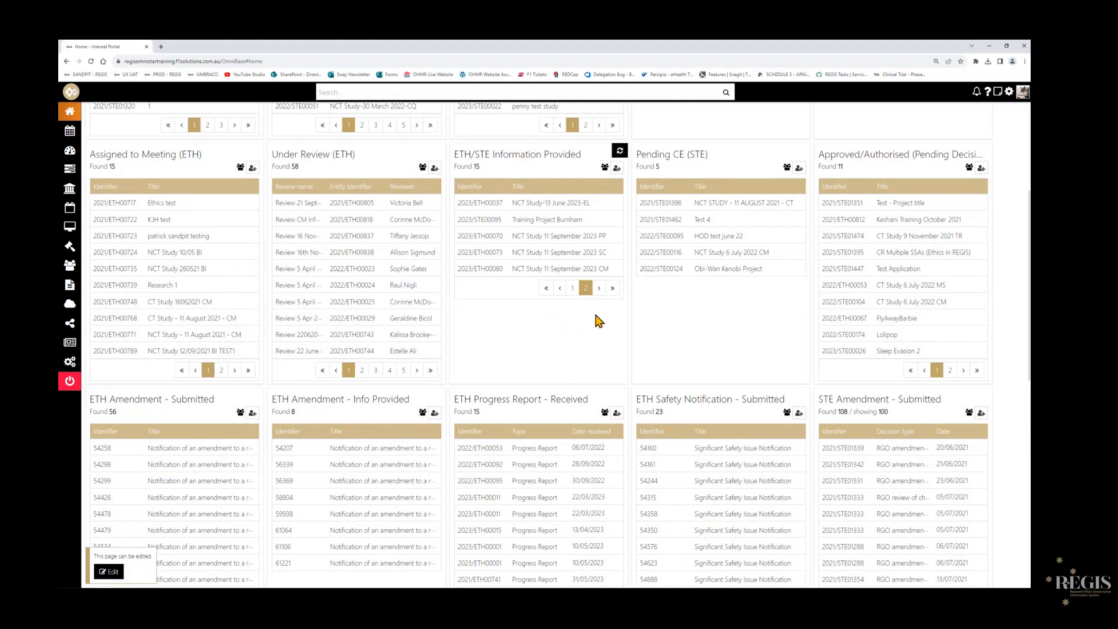
left_click(598, 272)
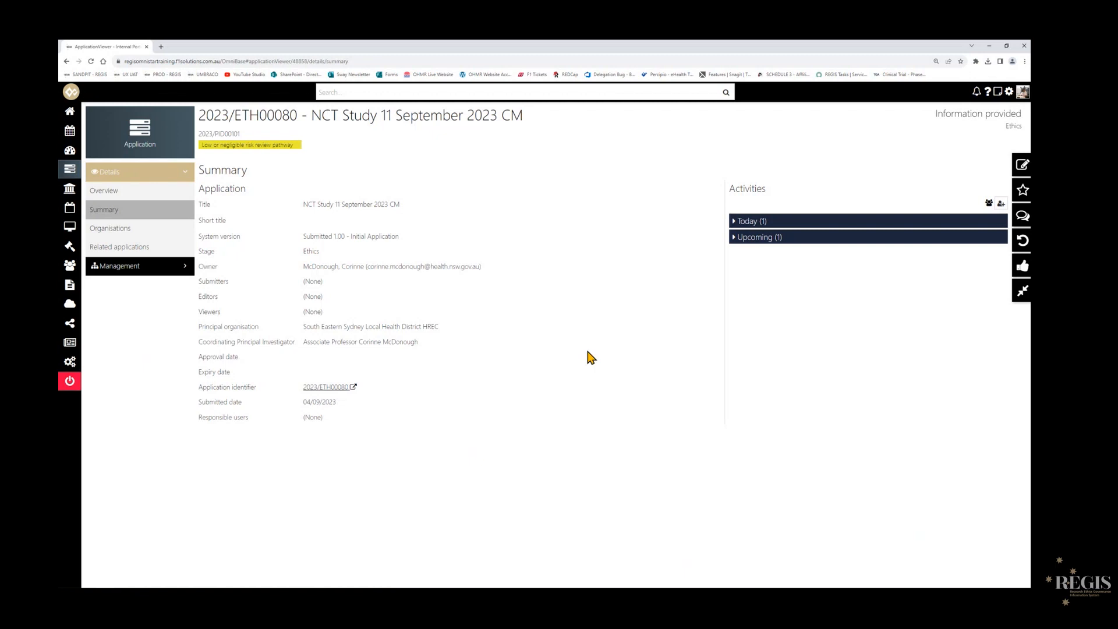
- Open the application's related documents and locate the More Information Required document
left_click(167, 269)
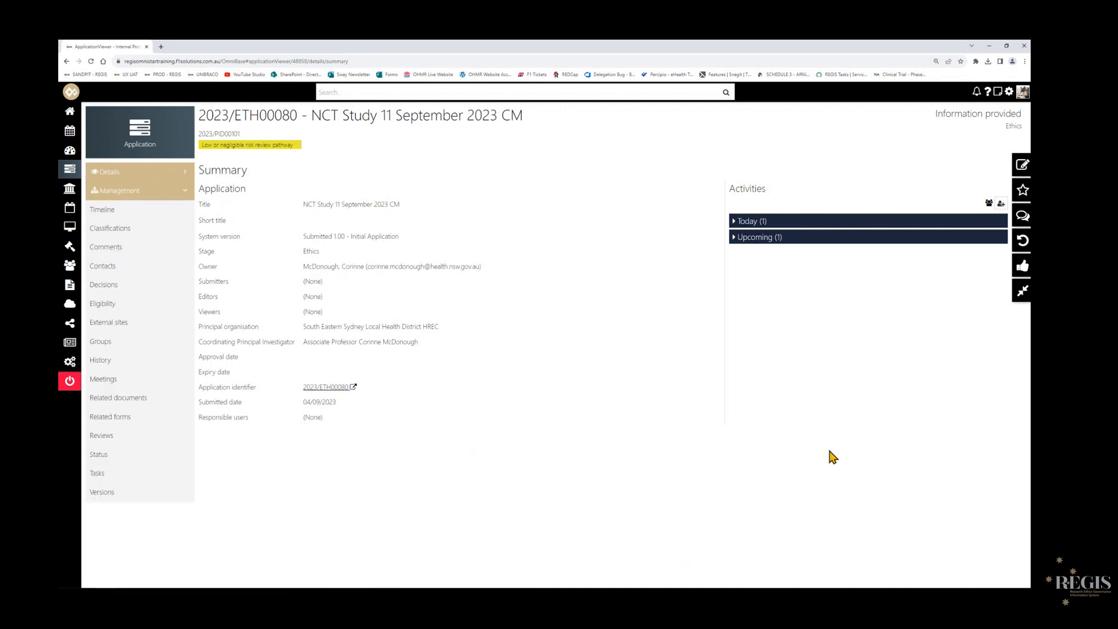
left_click(151, 408)
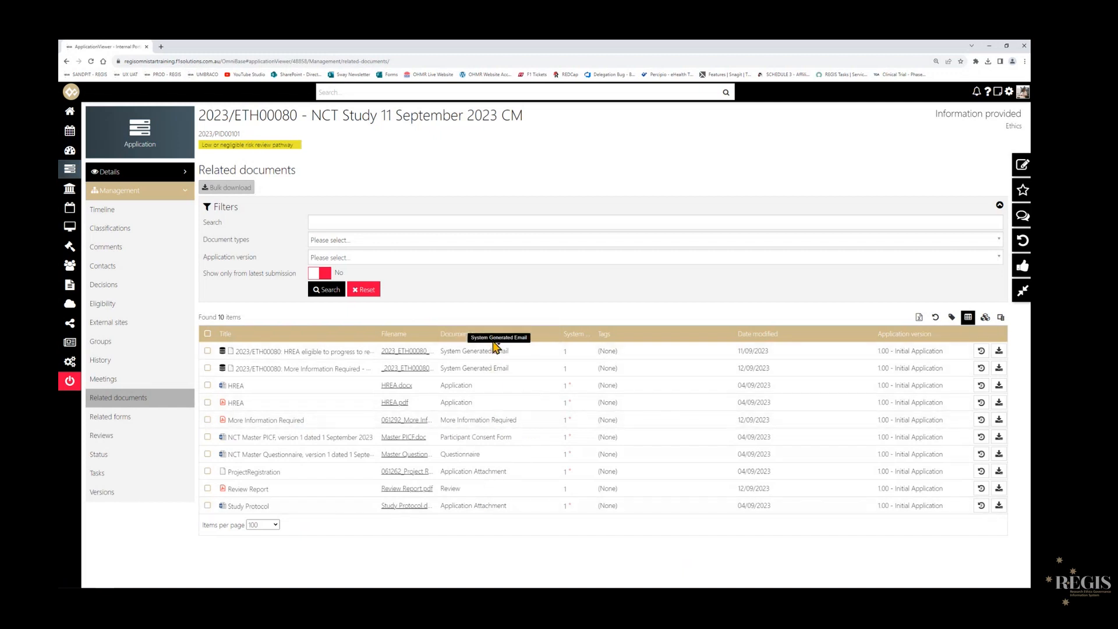
left_click_drag(443, 421, 530, 431)
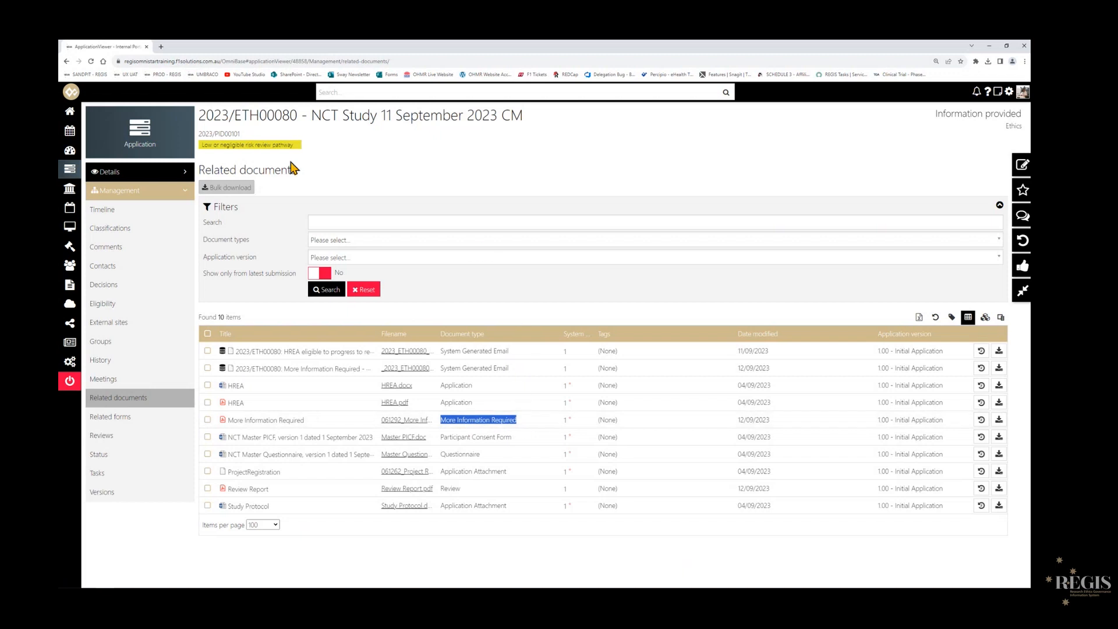
- Filter the related documents by the More Information Required document type, and reset the filter
left_click(323, 239)
type("more")
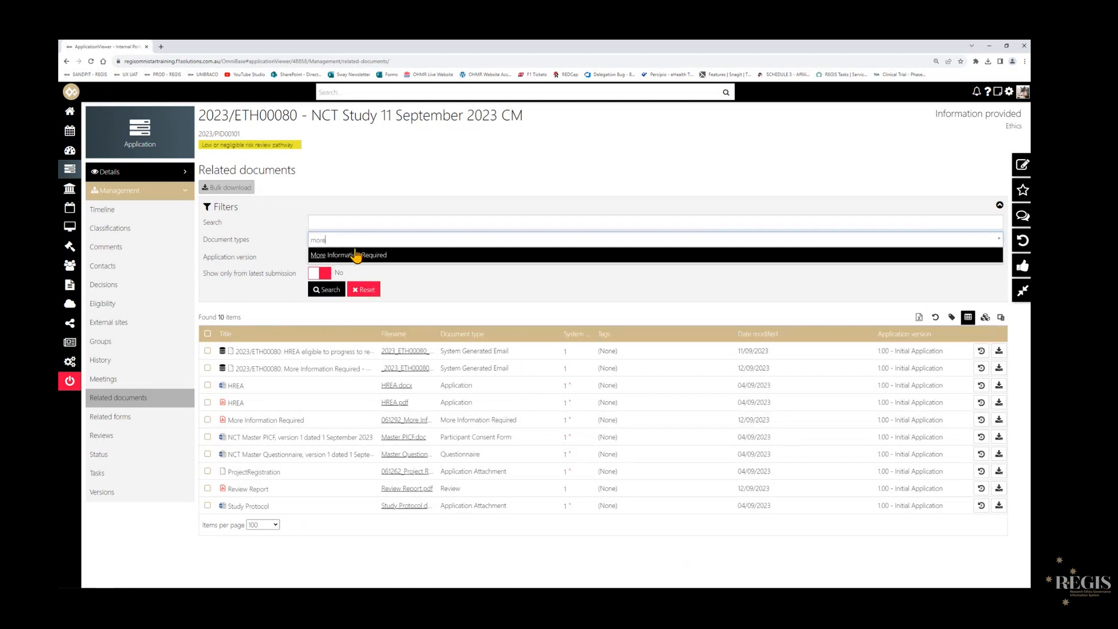
left_click(352, 254)
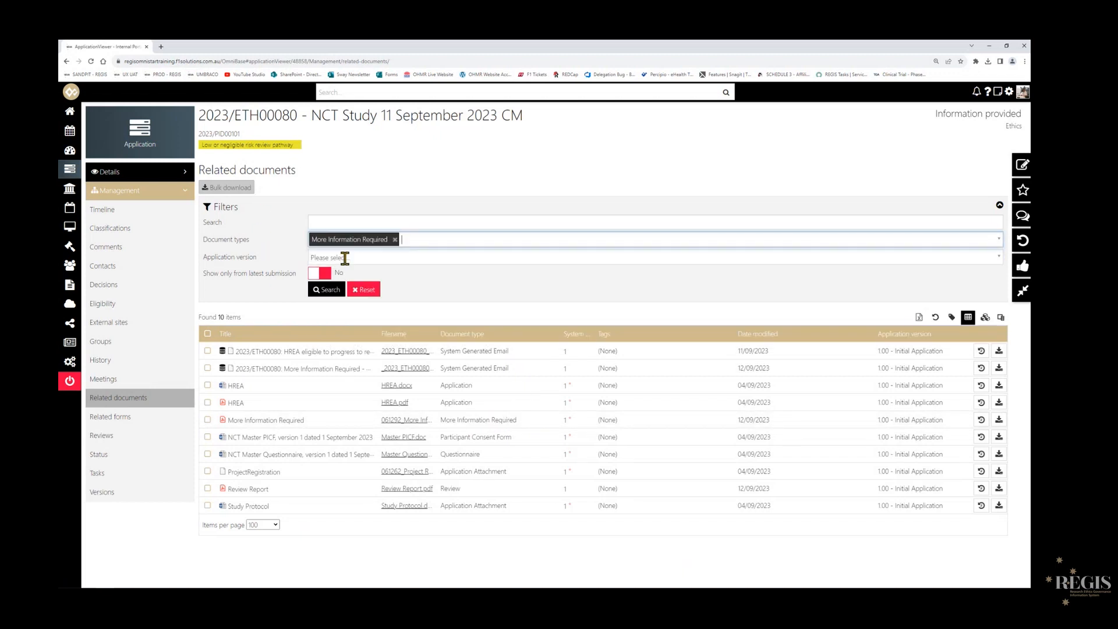
left_click(323, 290)
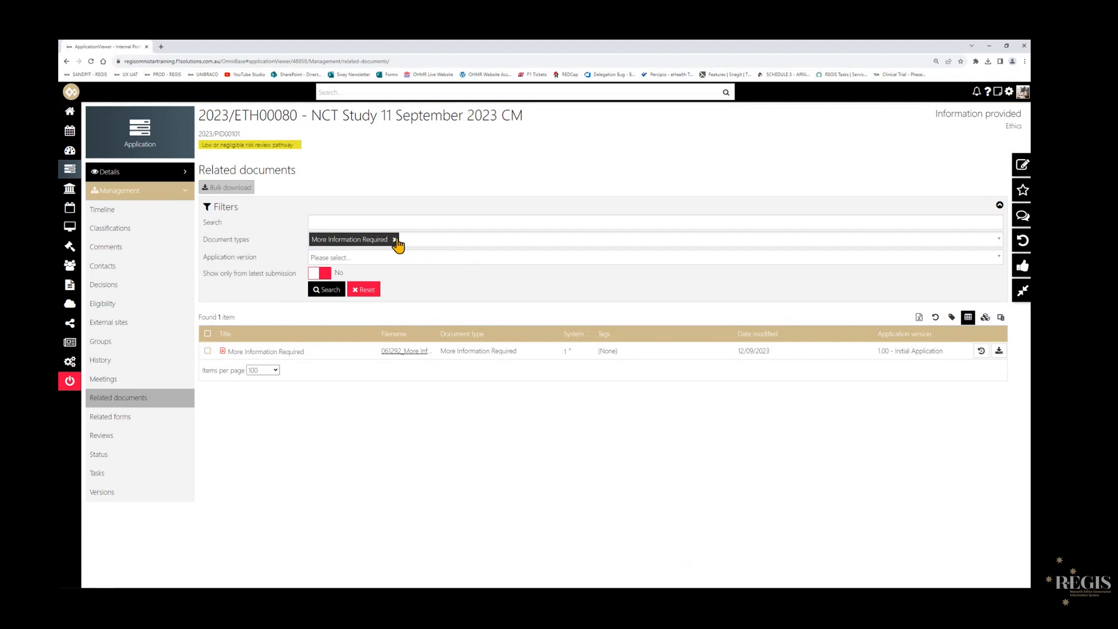
left_click(395, 240)
left_click(369, 291)
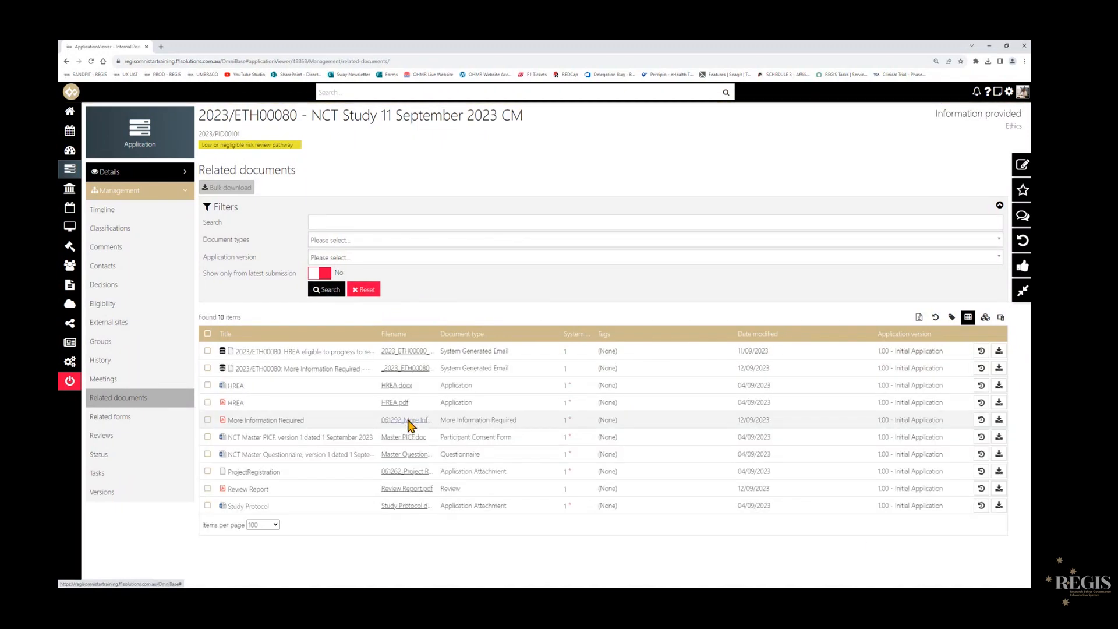
- Open 061292_More Information Required.pdf, review the researcher's responses and submission details, and close the preview
left_click(408, 421)
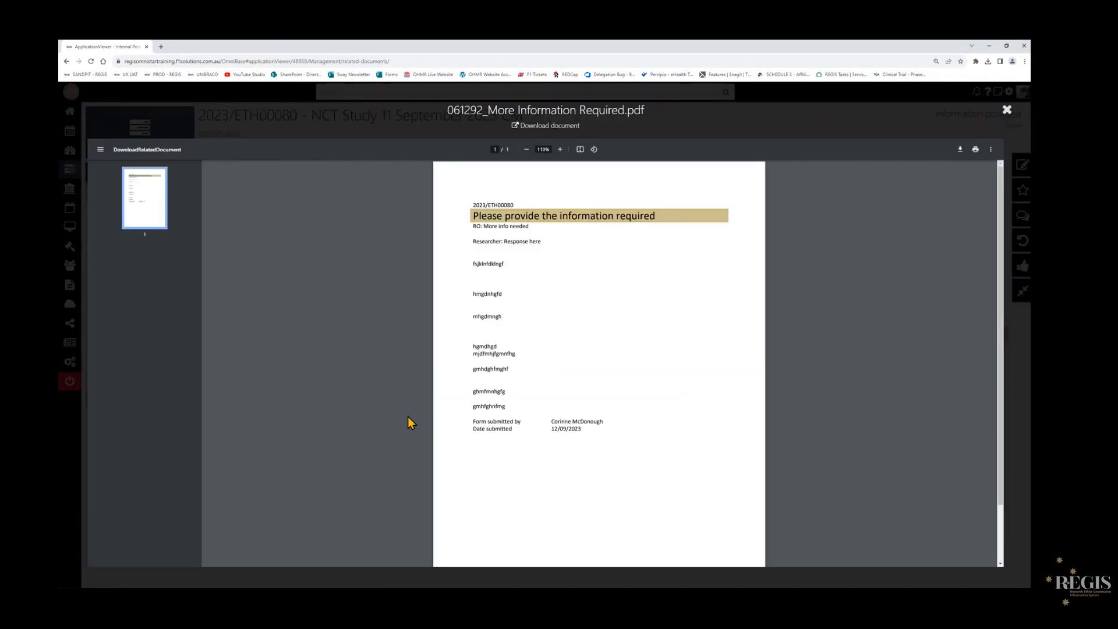
left_click_drag(473, 263, 511, 386)
left_click(536, 428)
left_click_drag(547, 420, 611, 424)
left_click(596, 455)
left_click_drag(472, 226, 542, 243)
left_click_drag(469, 260, 521, 422)
left_click(803, 364)
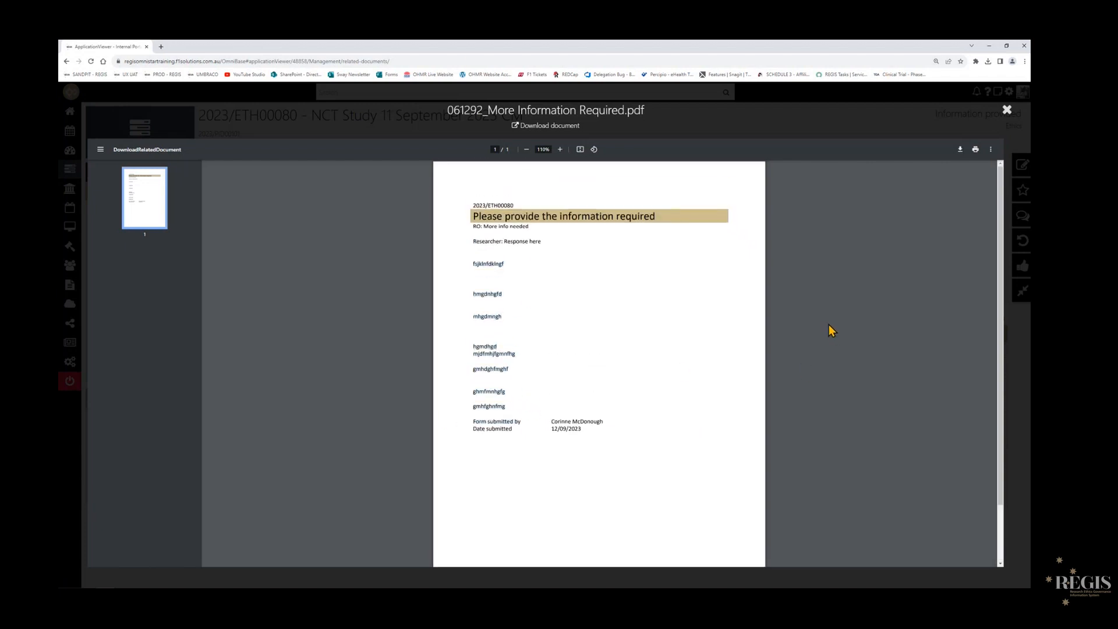
left_click(1007, 110)
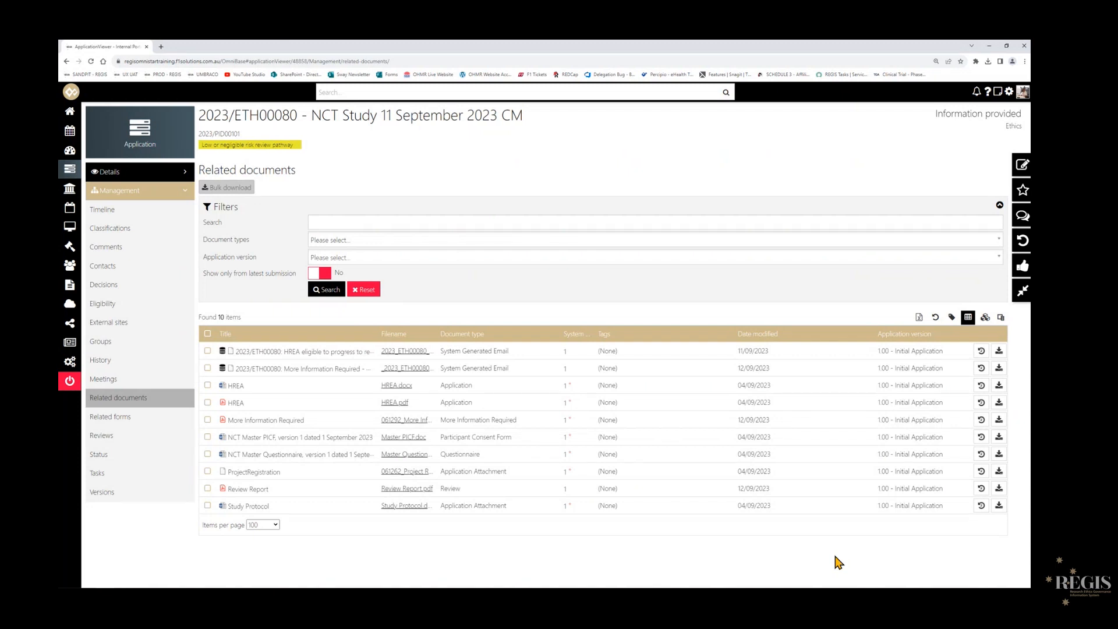
- Put the application into edit mode and tag the NCT Master PICF, NCT Master Questionnaire and Study Protocol documents as Approved
left_click(1014, 168)
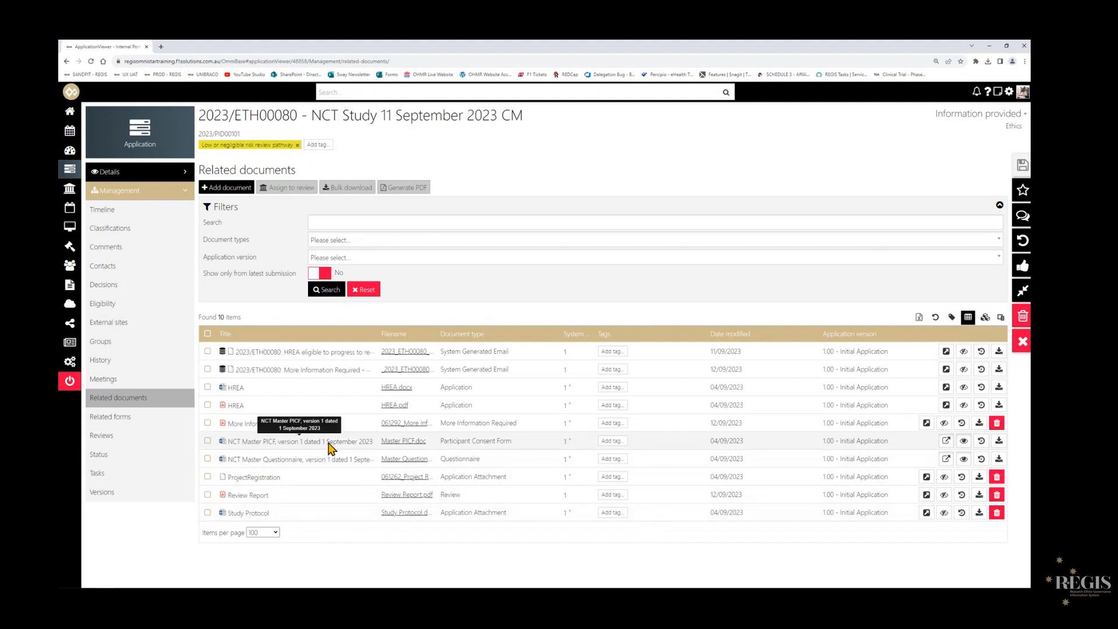
left_click(600, 444)
type("Appro")
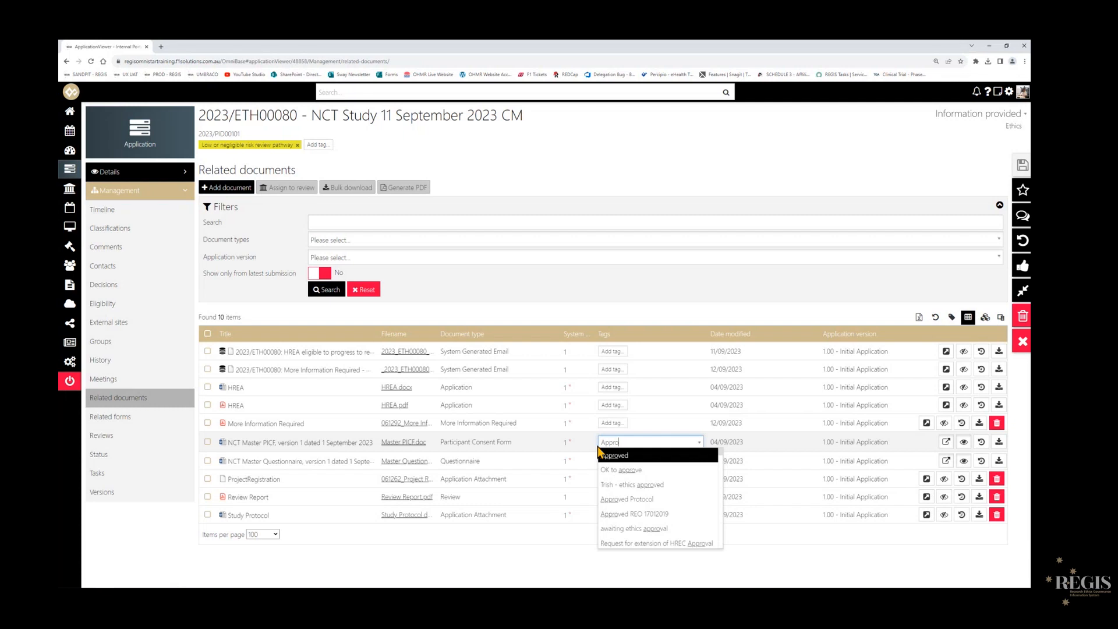
left_click(675, 456)
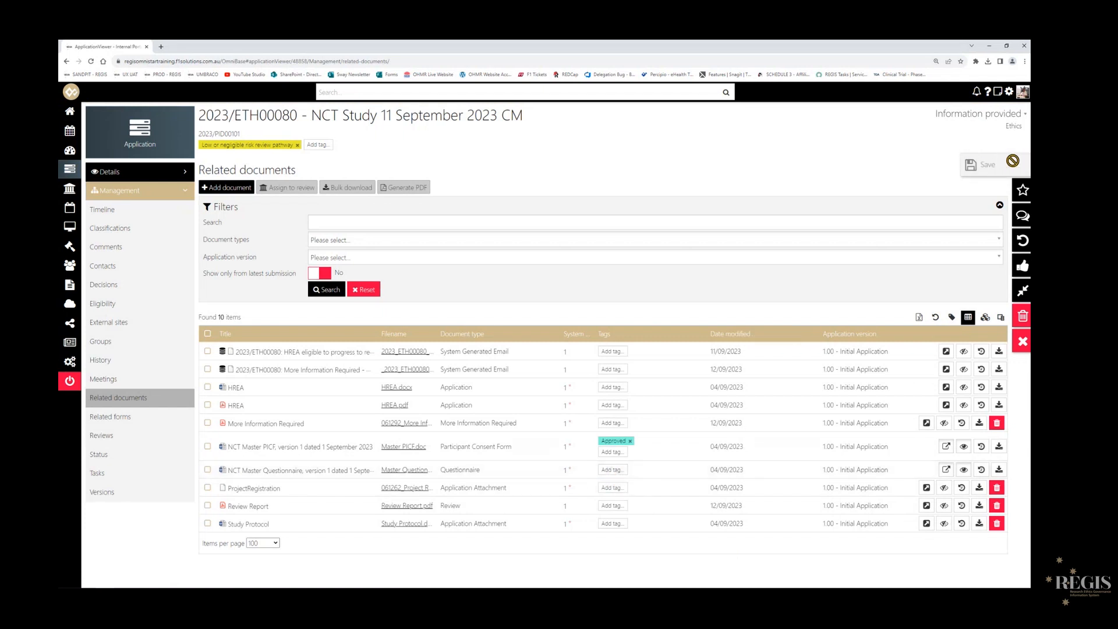
left_click(612, 470)
type("Appro")
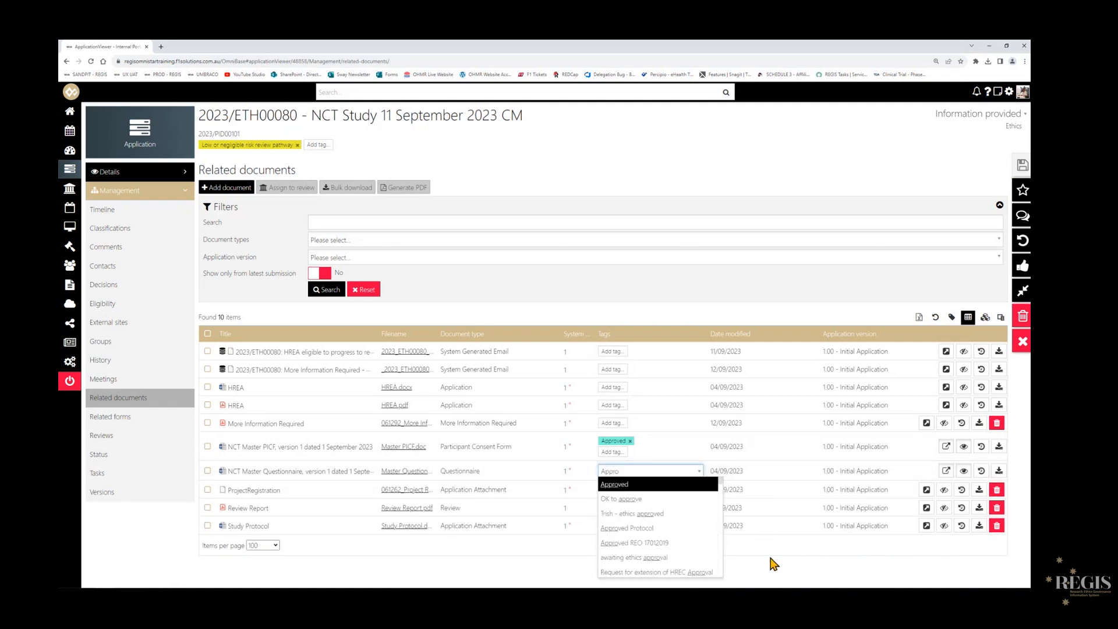
left_click(627, 486)
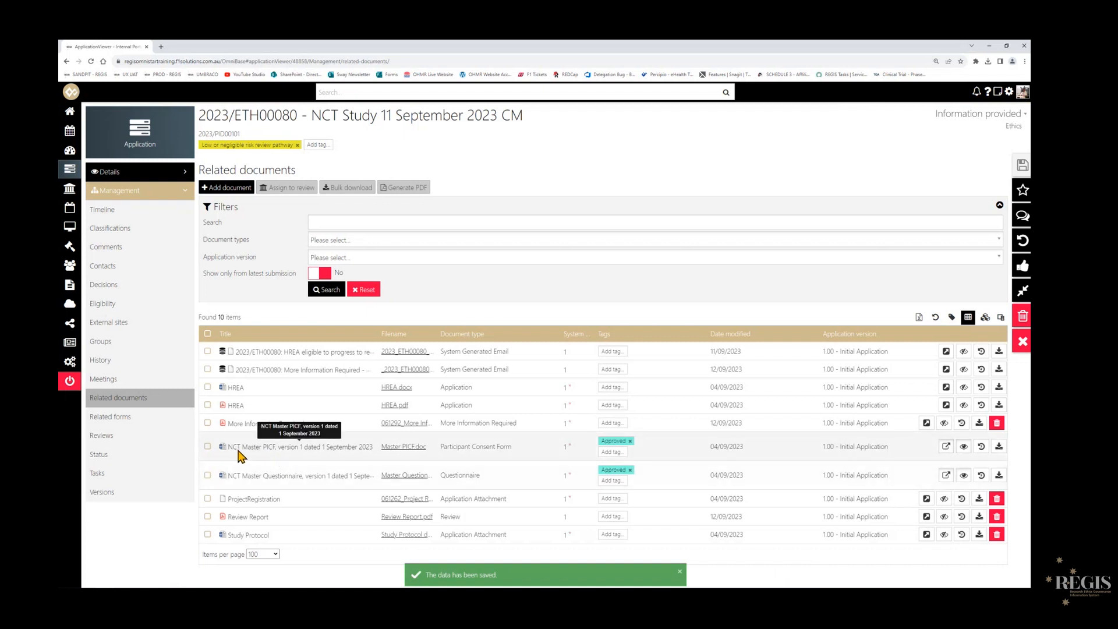
left_click(612, 535)
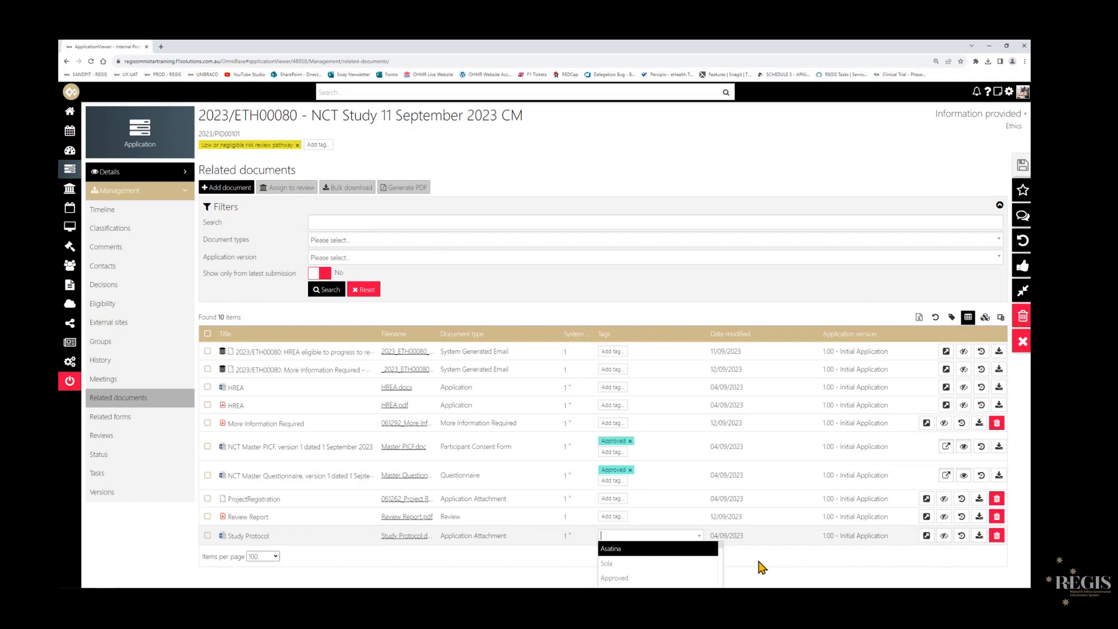
left_click(657, 550)
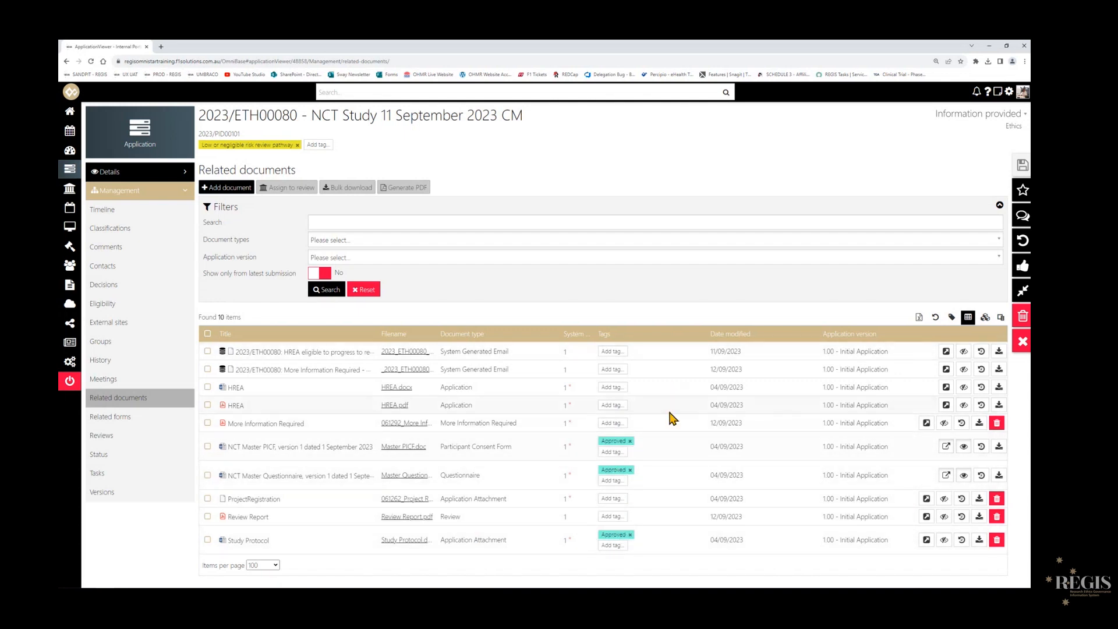
- Add a decision of type Application Decision for version 1.00 - Initial Application to the application and save it
left_click(127, 292)
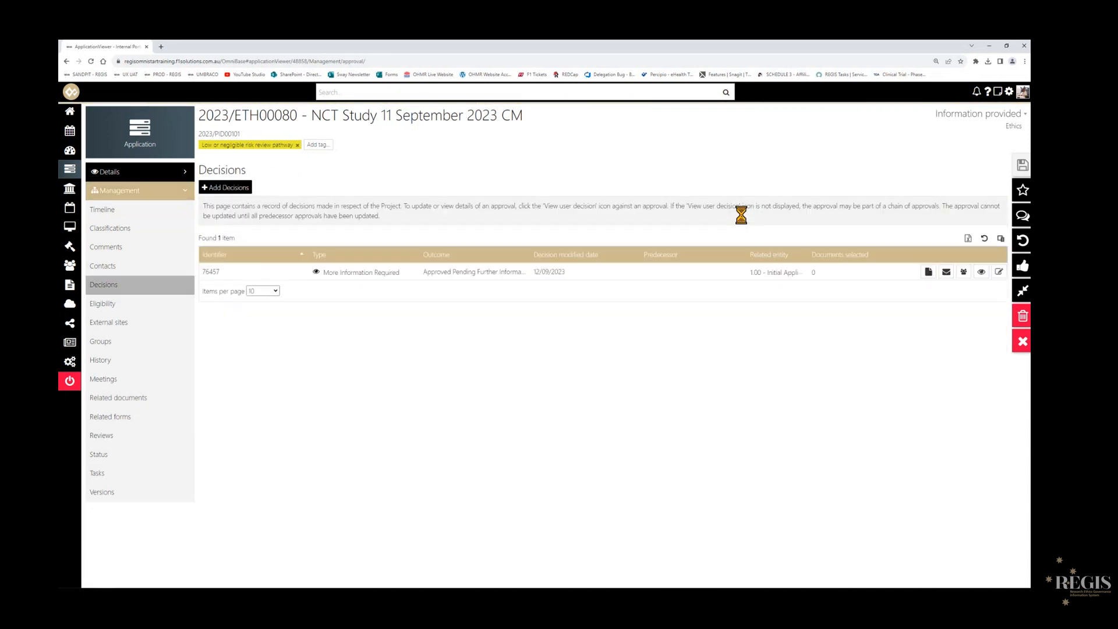
left_click_drag(199, 169, 251, 172)
left_click(206, 190)
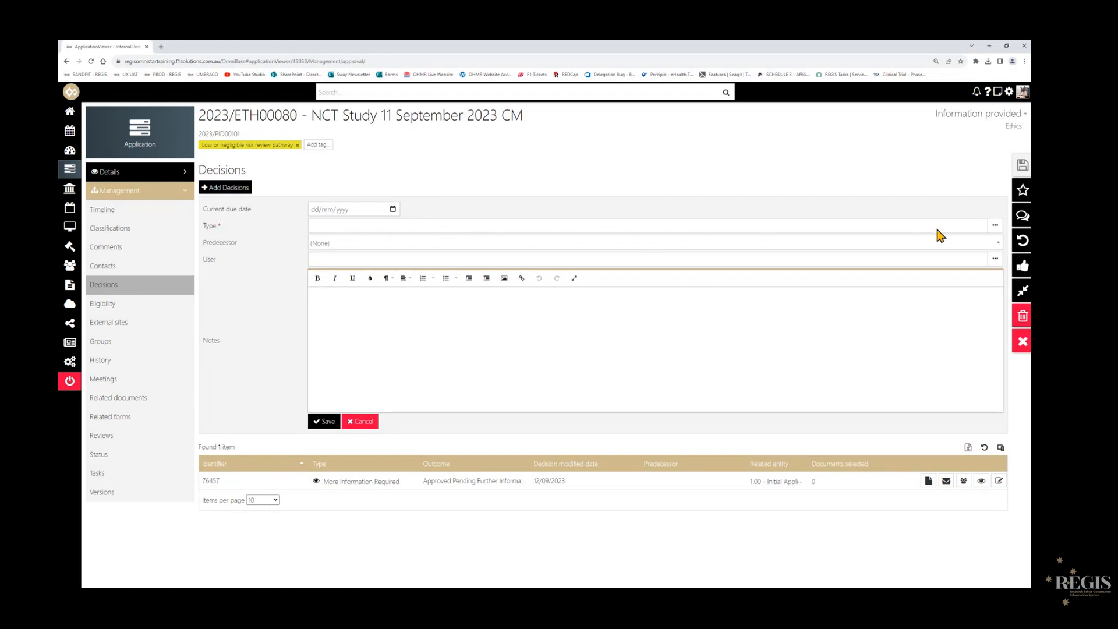
left_click(394, 227)
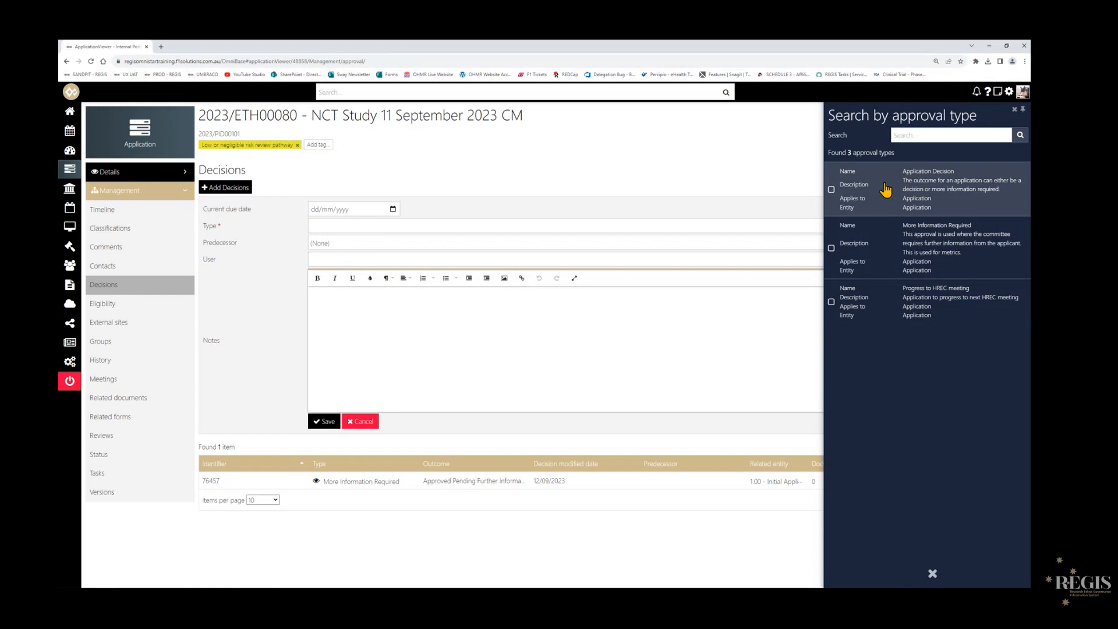
left_click(916, 191)
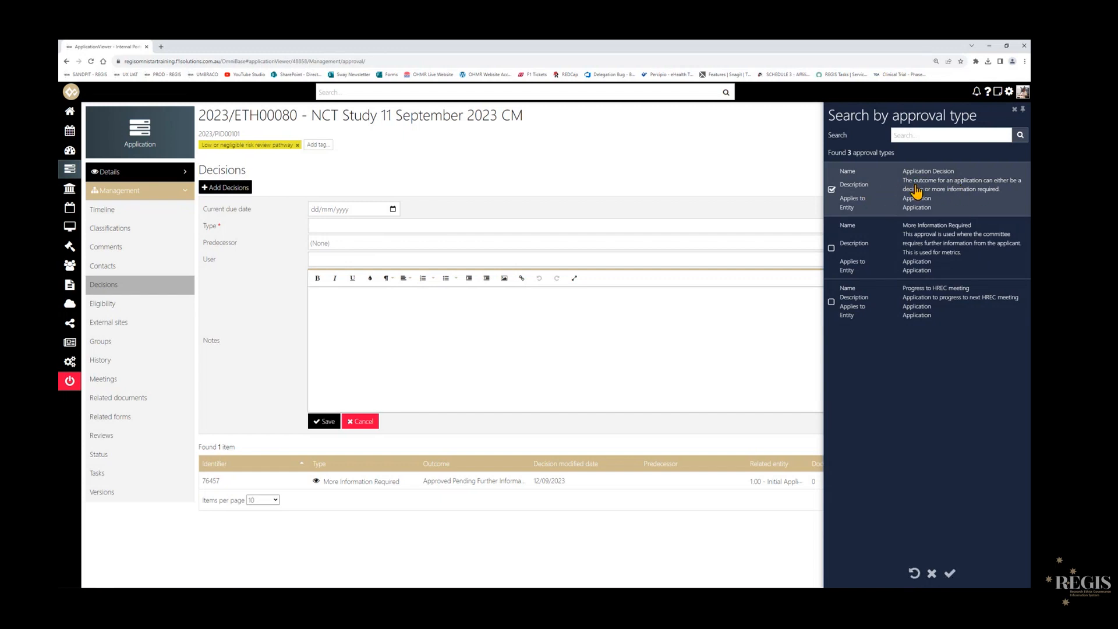
left_click(950, 575)
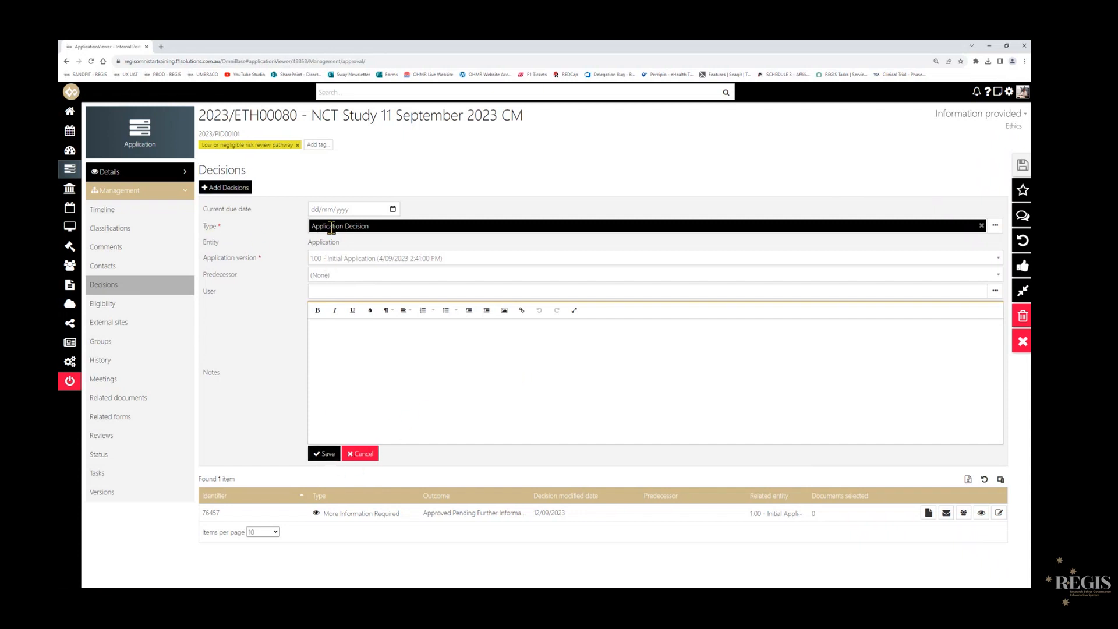
left_click(322, 454)
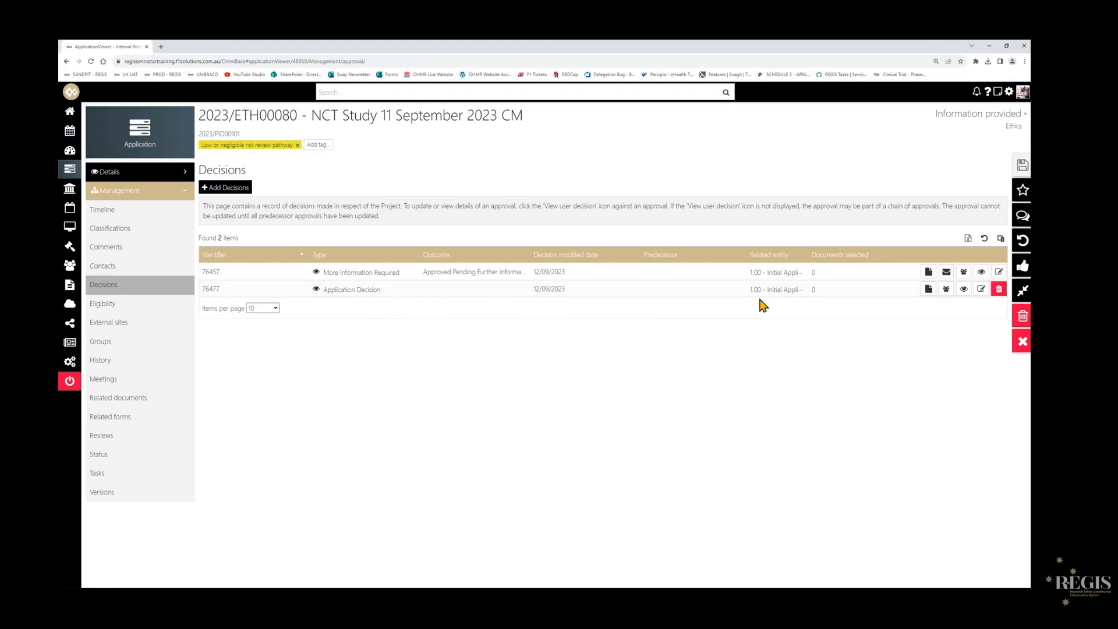
- Override the outcome of the Application Decision for 1.00 - Initial Application, set it to Approved and save the decision
left_click(980, 289)
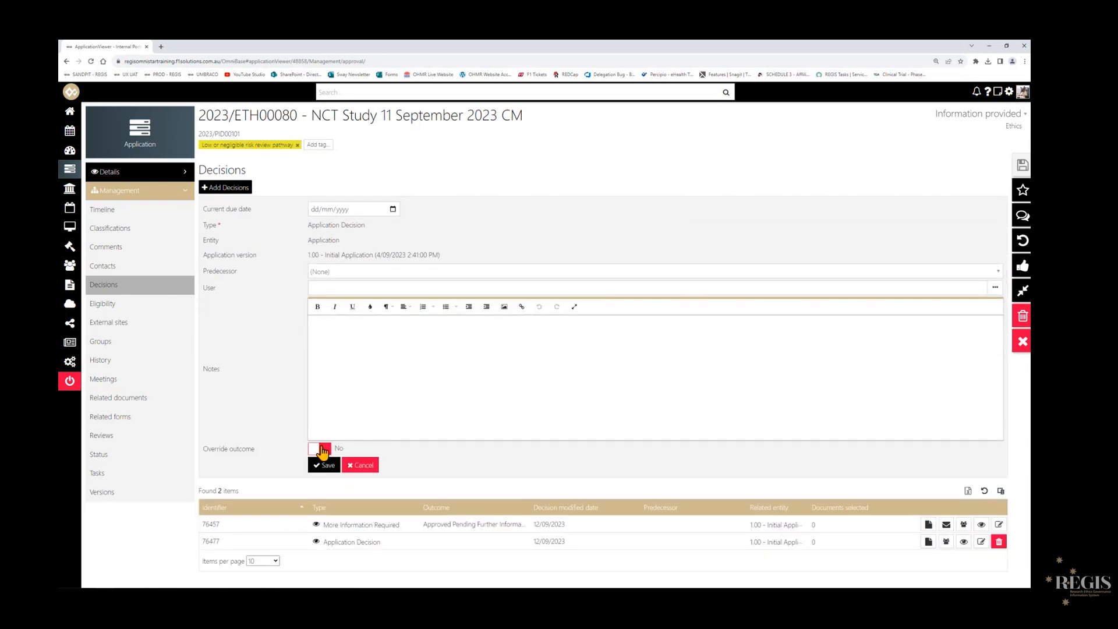
left_click(323, 450)
scroll(789, 371, "down", 2)
left_click(789, 371)
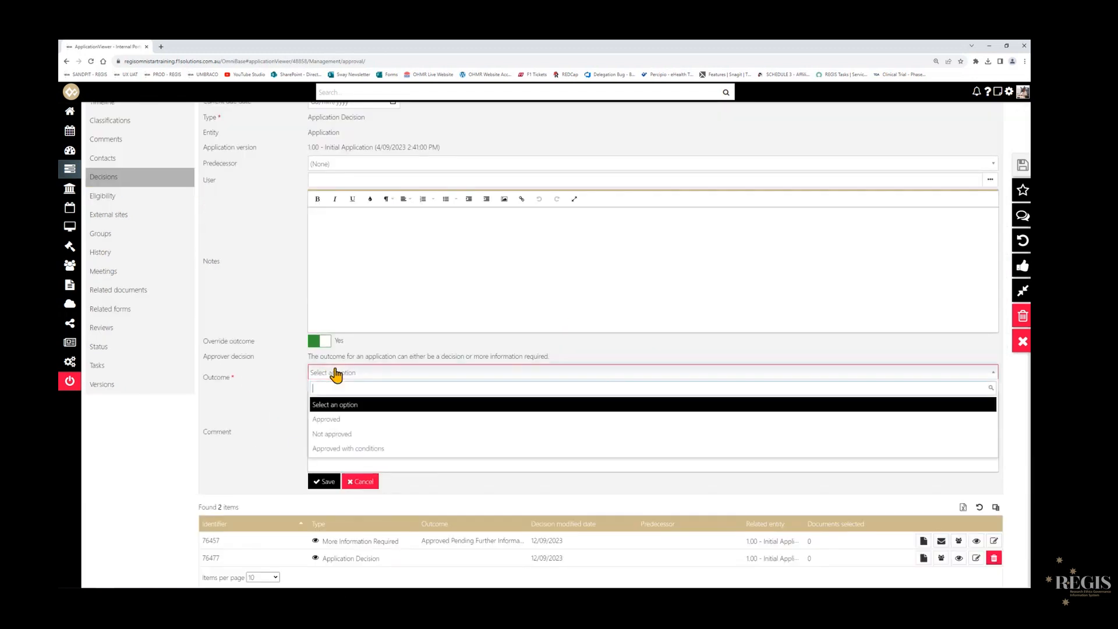
left_click(341, 422)
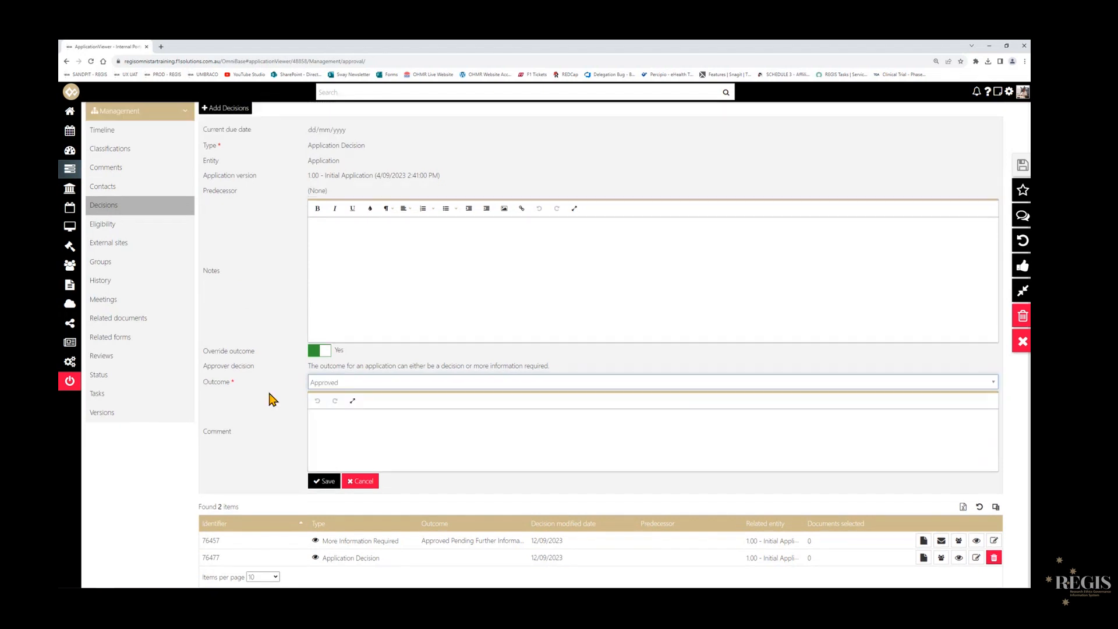
left_click(323, 481)
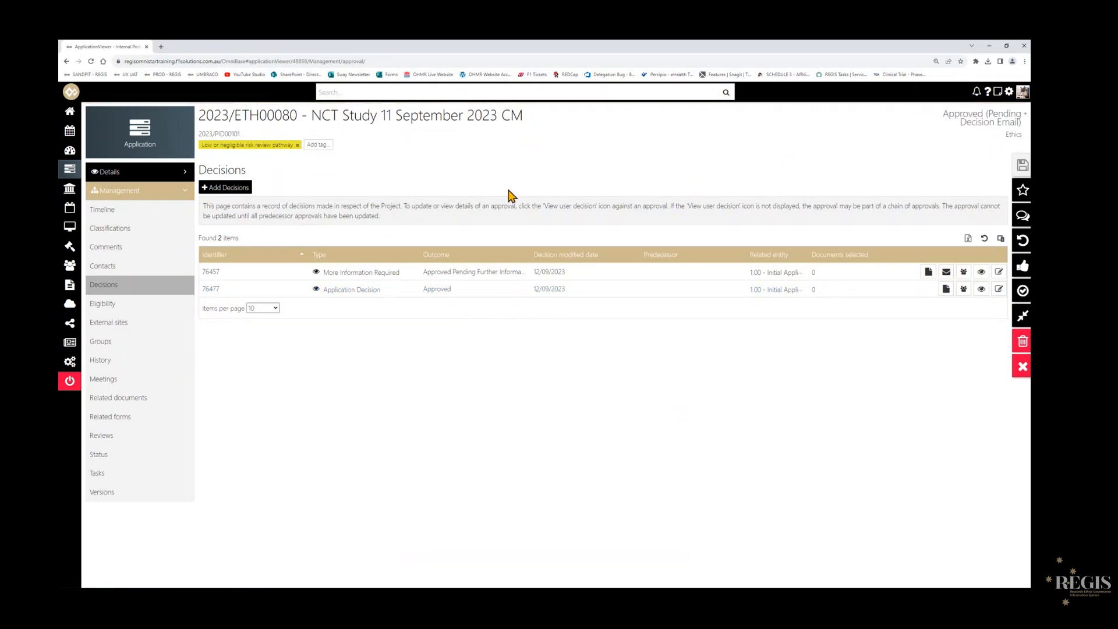
- Open the home dashboard in a separate tab, check the Approved/Authorised pending decision worklist for 2023/ETH00080, and return to the application
right_click(70, 113)
left_click(89, 121)
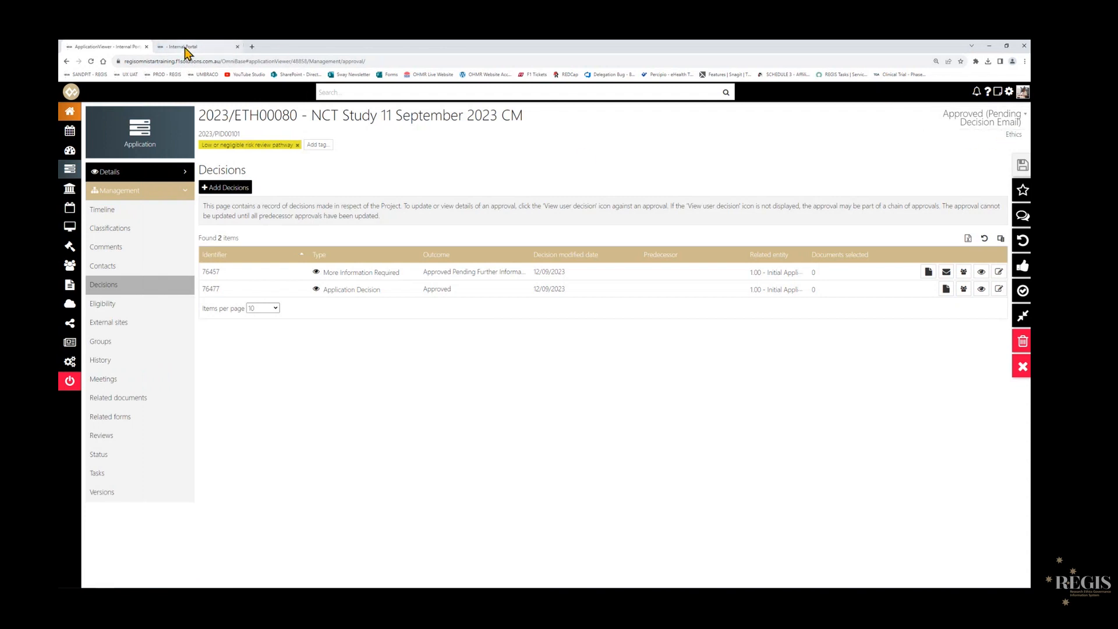
left_click(185, 52)
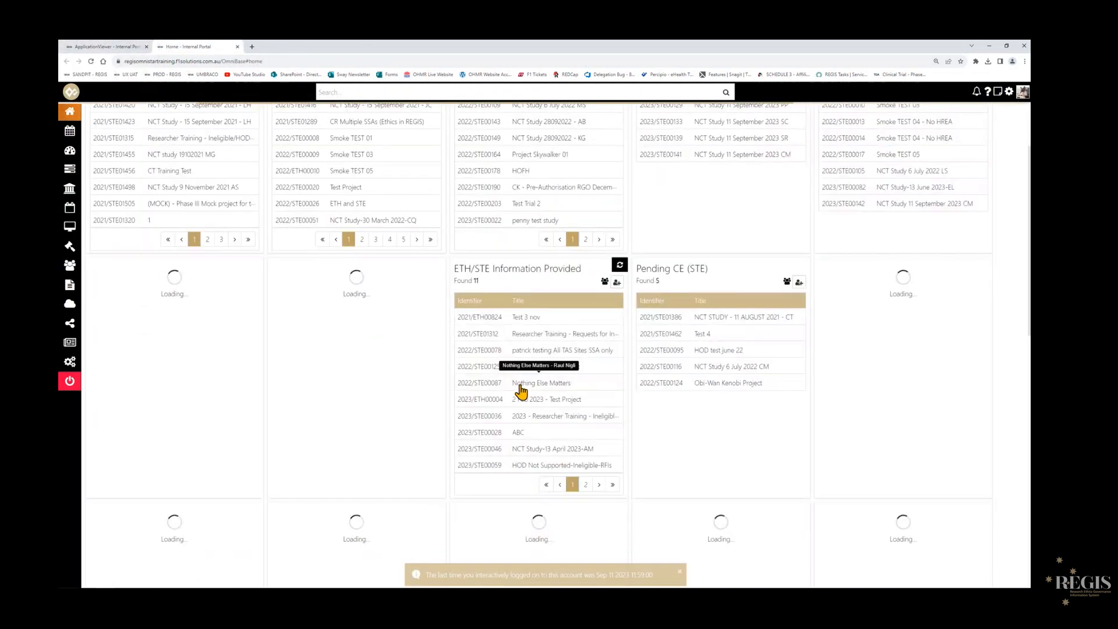
scroll(699, 402, "up", 1)
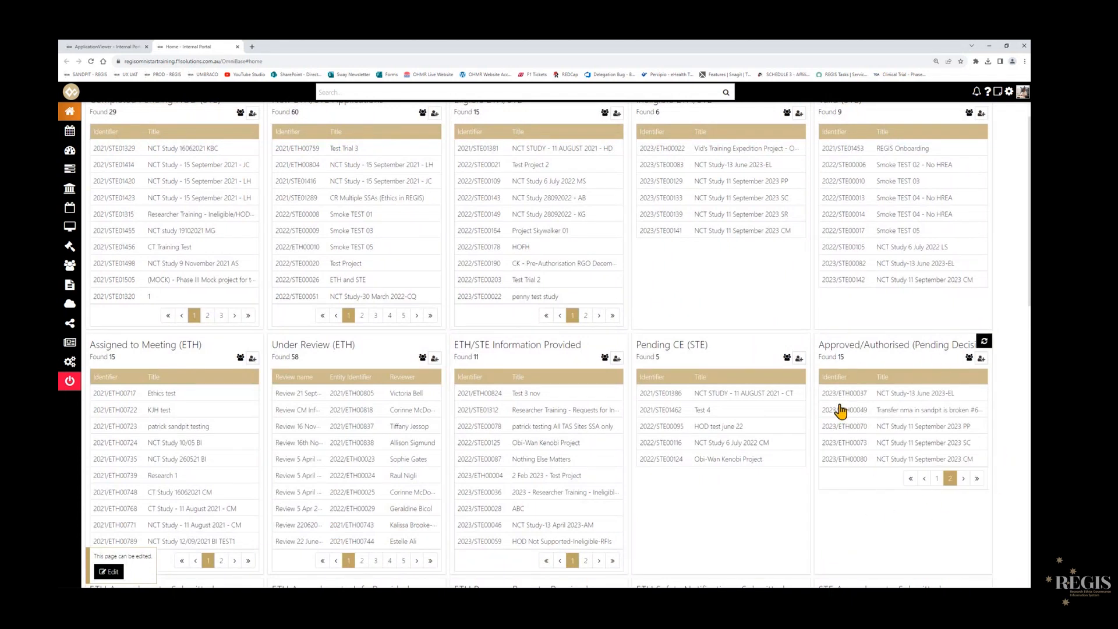
left_click(126, 50)
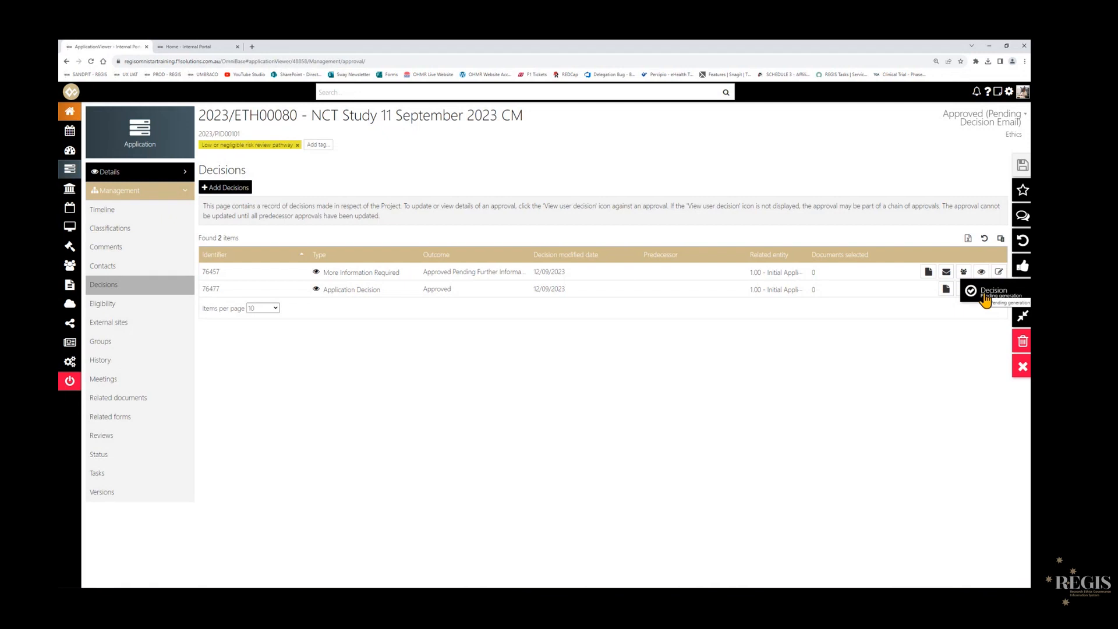
- Start processing the application's pending decision at the Pending generation stage
left_click(984, 297)
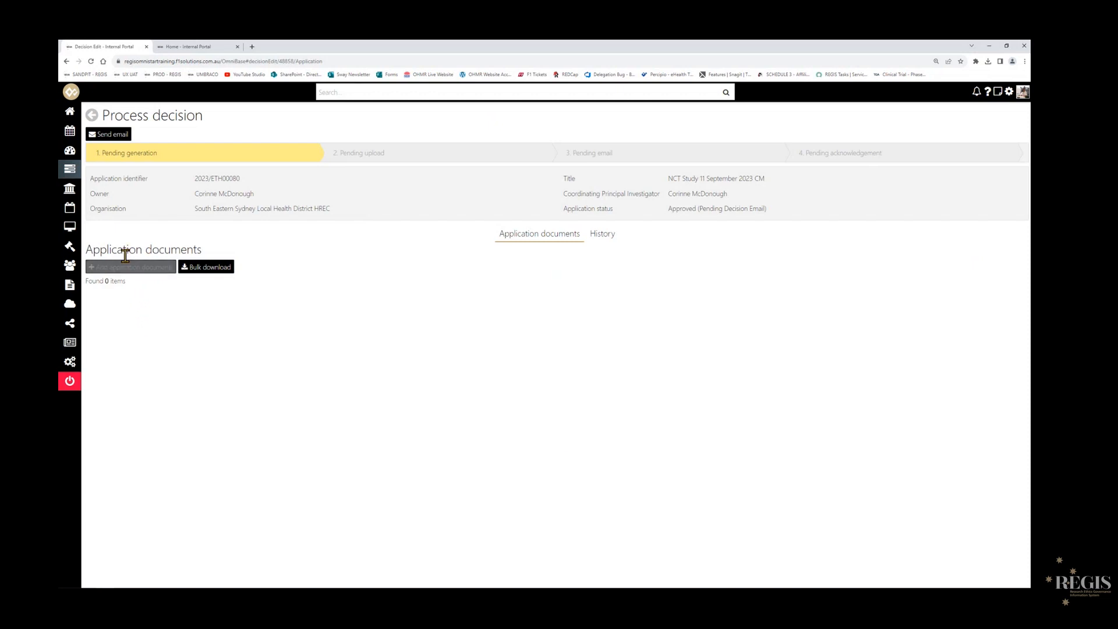
left_click_drag(91, 250, 211, 249)
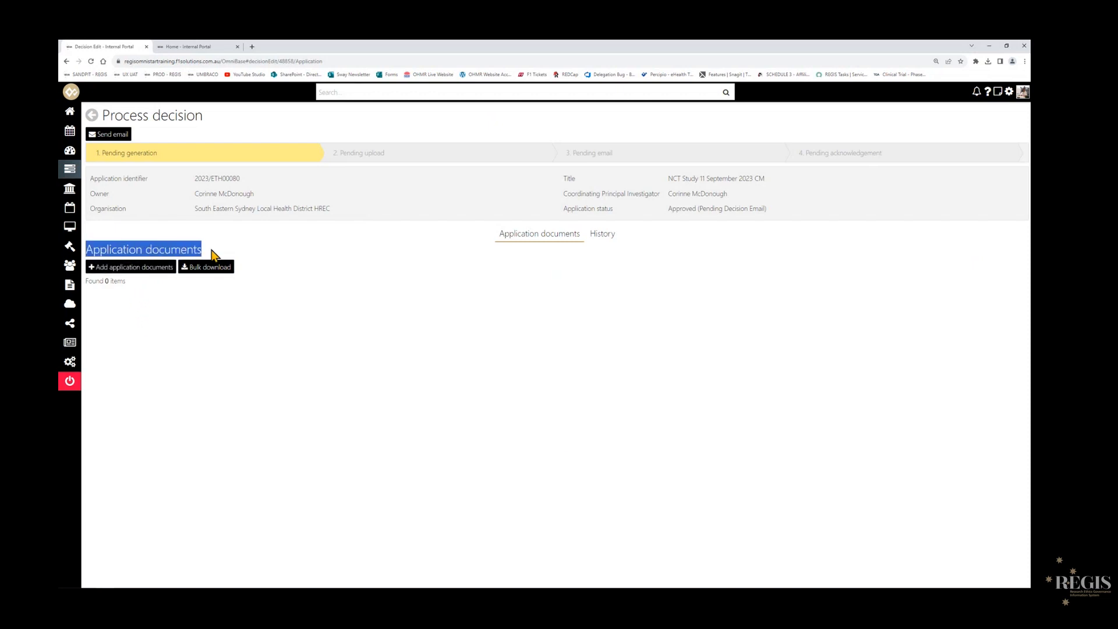
left_click(162, 313)
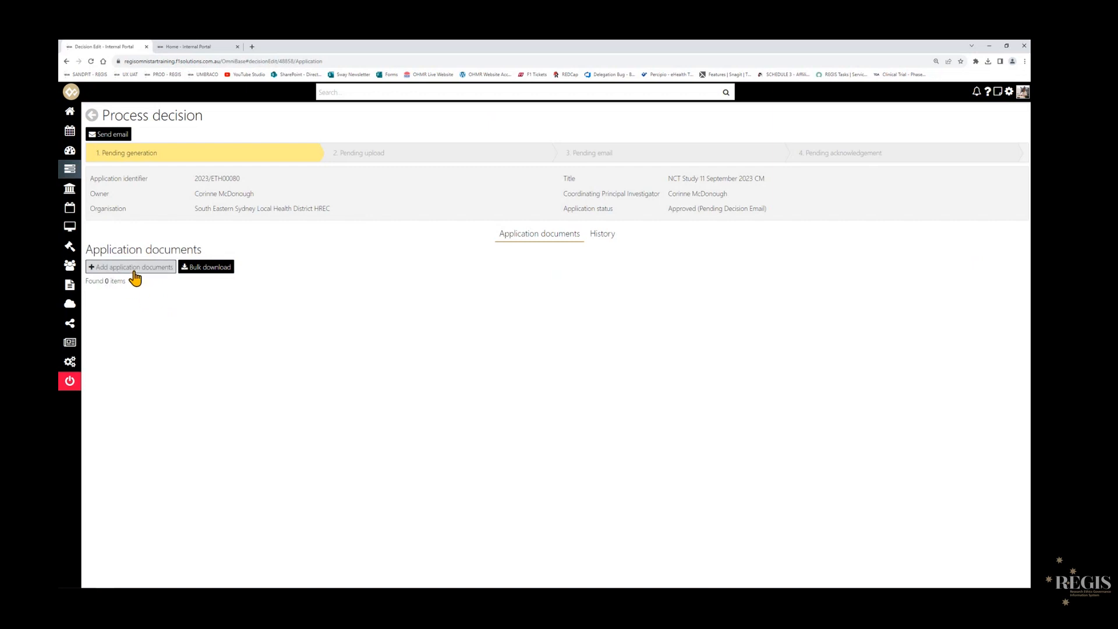
- Add the three Approved-tagged documents to the decision: NCT Master PICF, NCT Master Questionnaire and Study Protocol
left_click(133, 272)
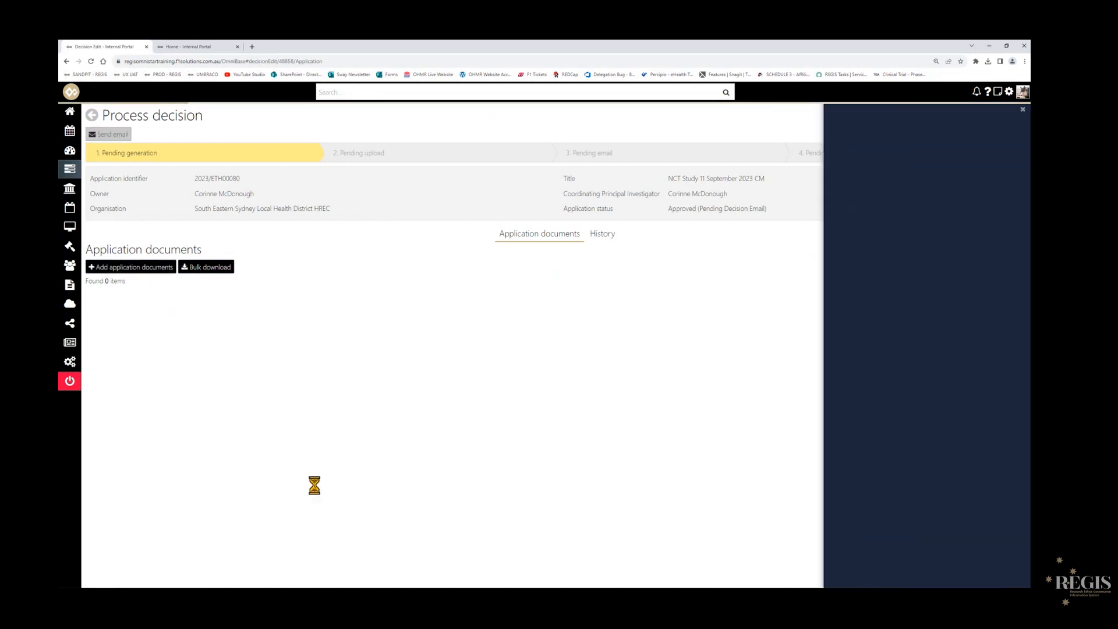
scroll(924, 279, "down", 2)
scroll(922, 350, "down", 6)
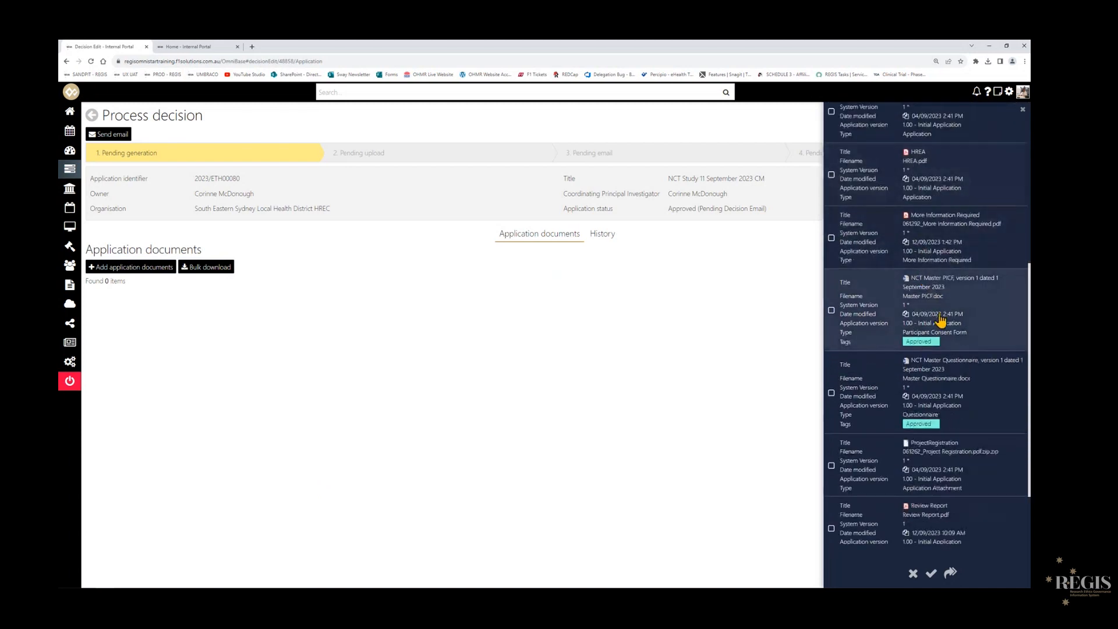
left_click(831, 310)
left_click(831, 392)
scroll(926, 392, "down", 2)
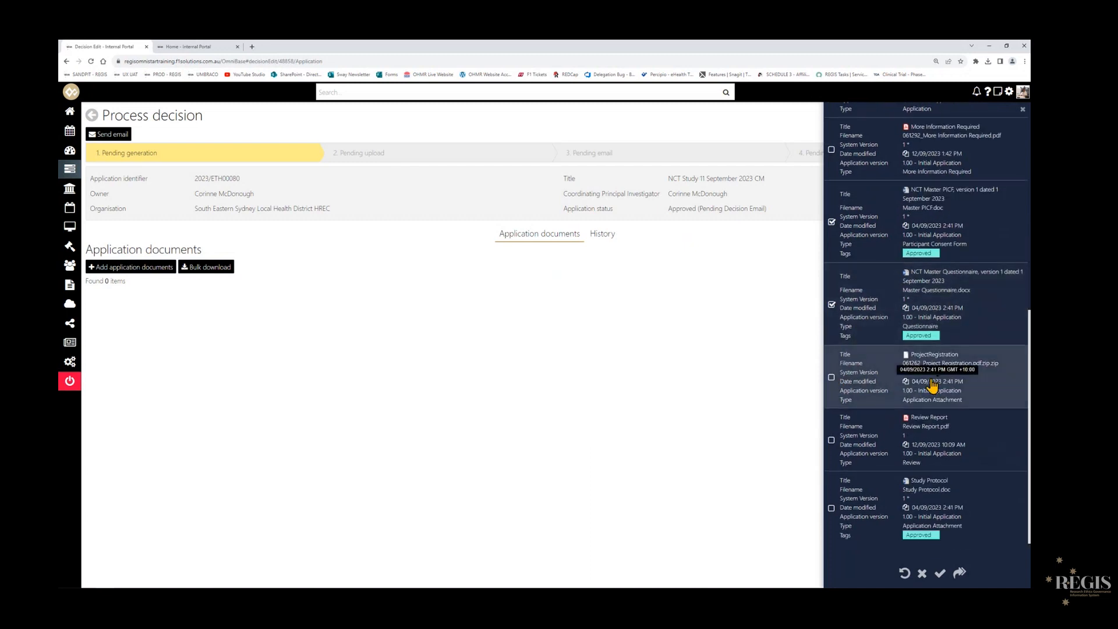
scroll(943, 254, "up", 1)
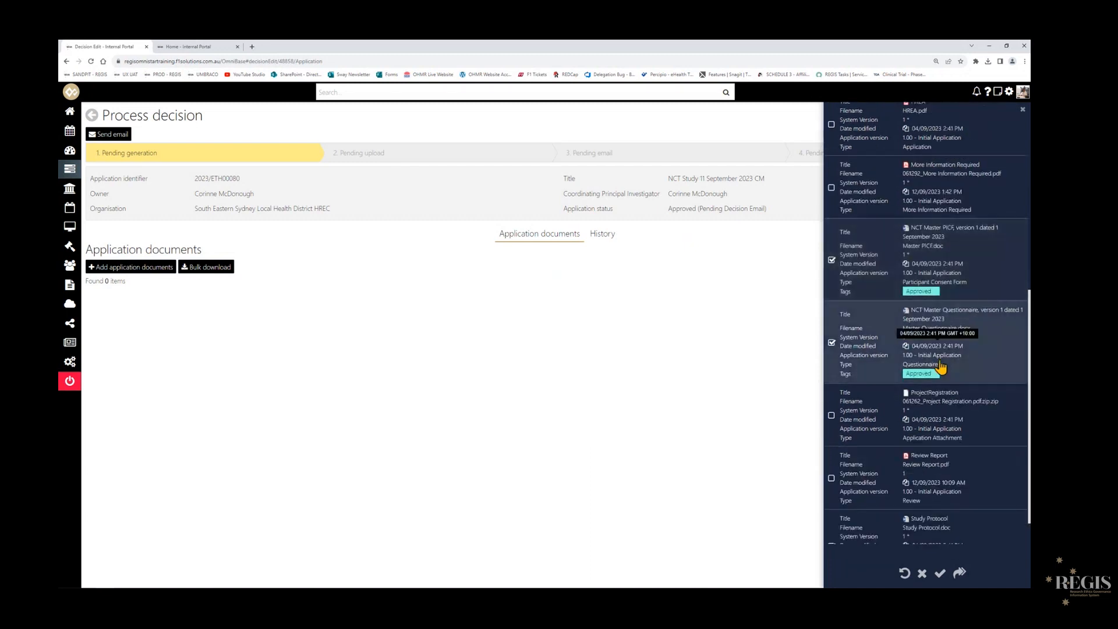
scroll(954, 389, "down", 1)
left_click(954, 497)
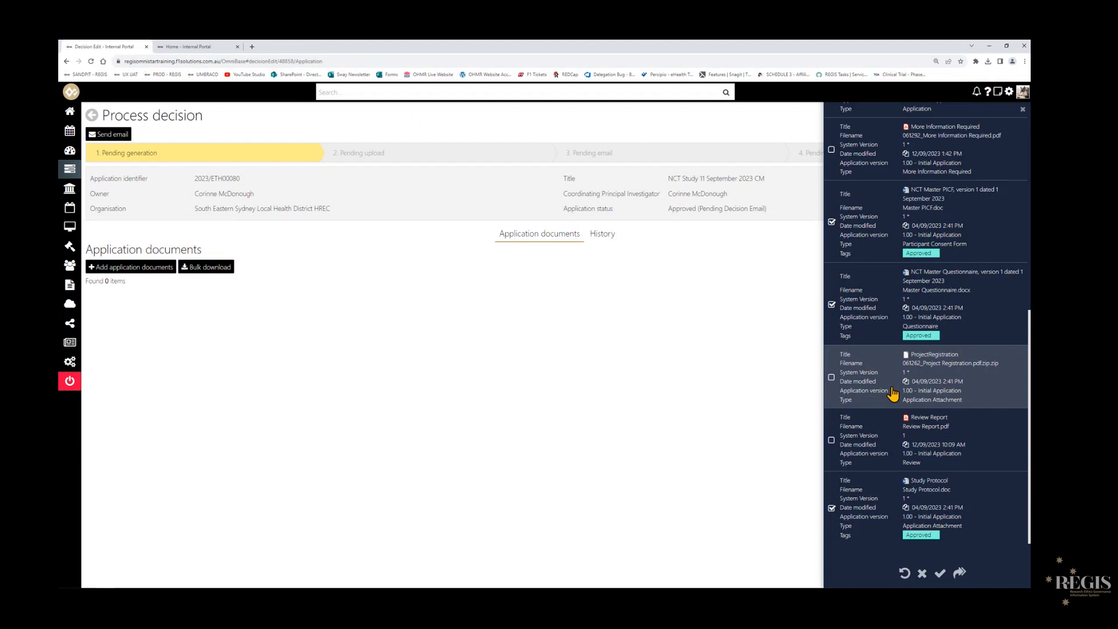
scroll(892, 393, "up", 3)
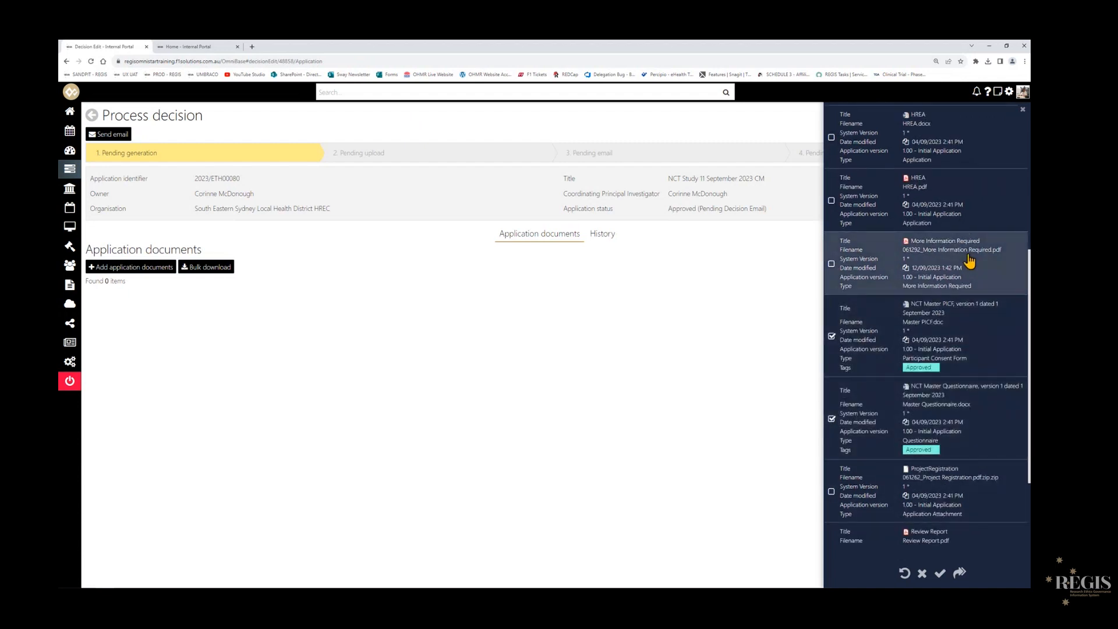
scroll(955, 291, "up", 3)
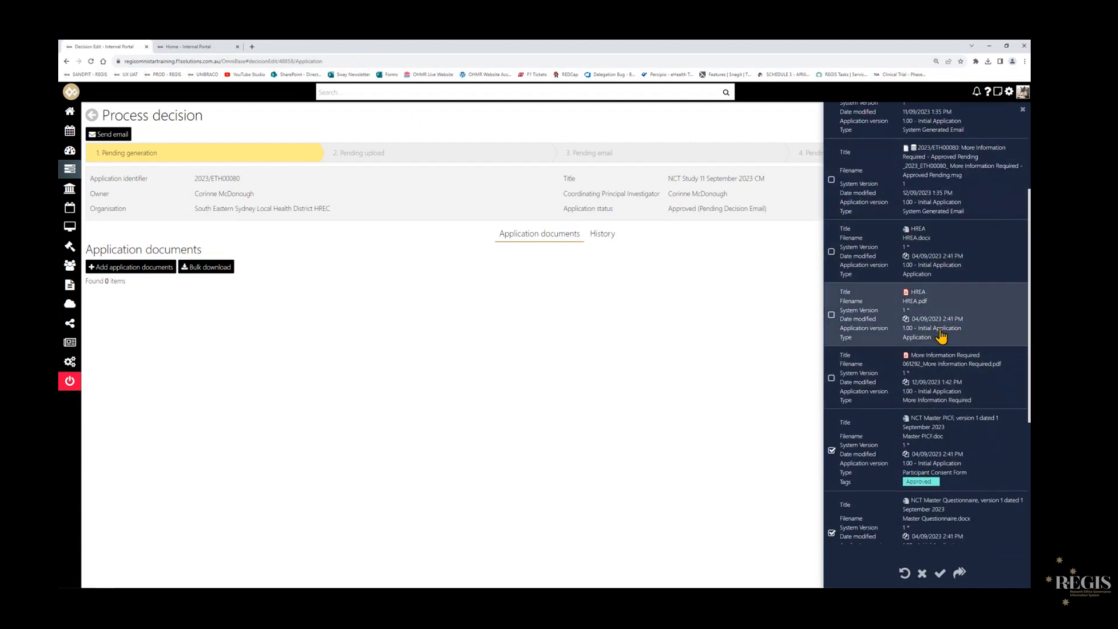
scroll(932, 315, "up", 3)
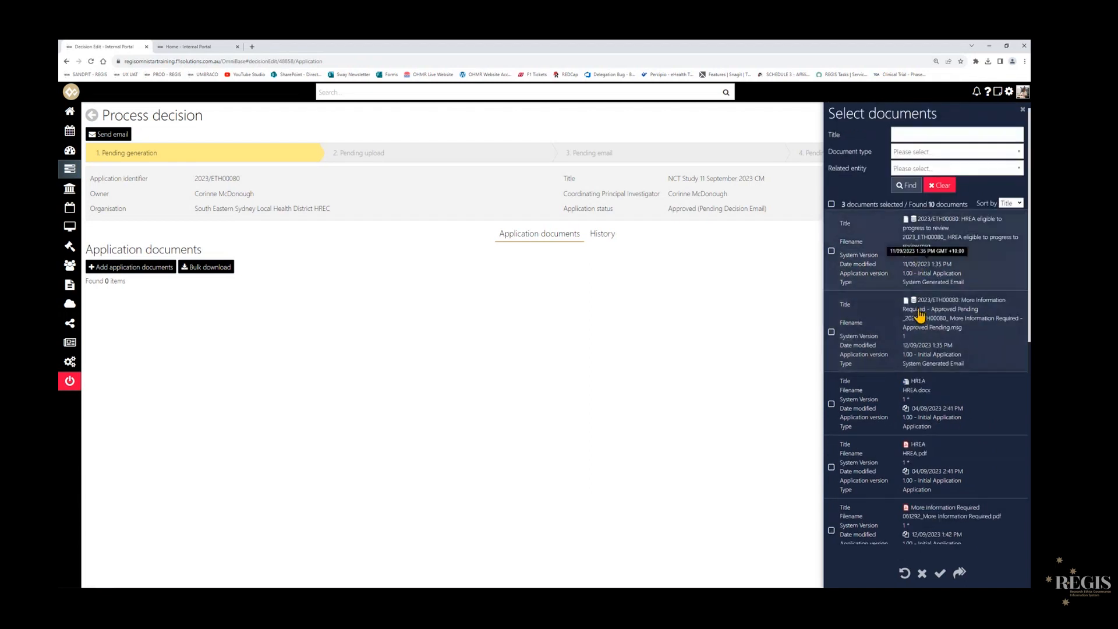
scroll(897, 325, "down", 10)
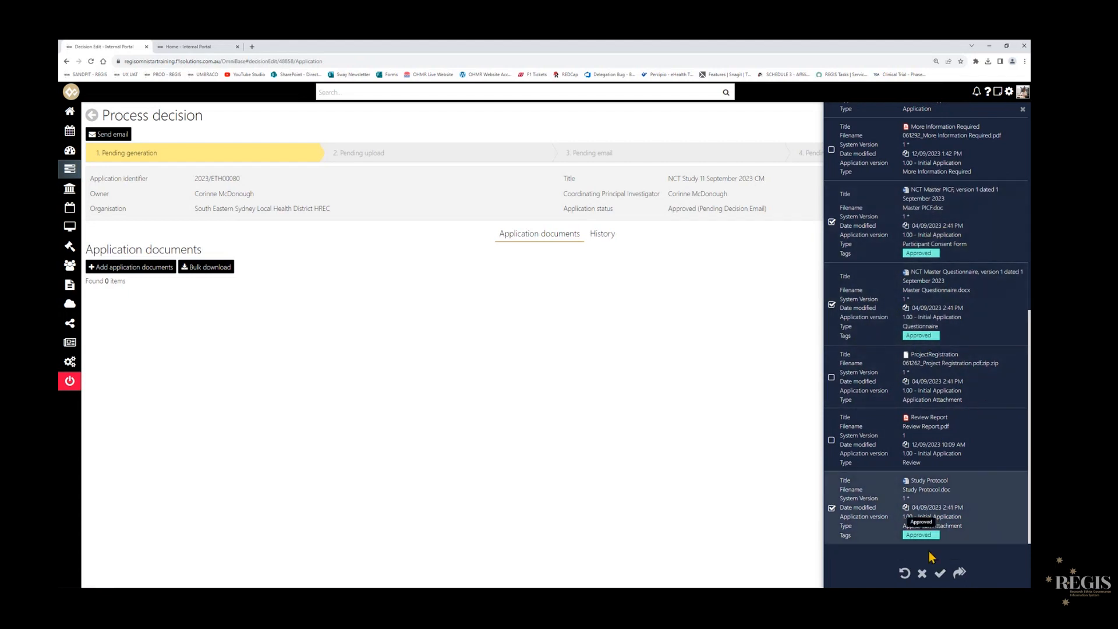
left_click(940, 573)
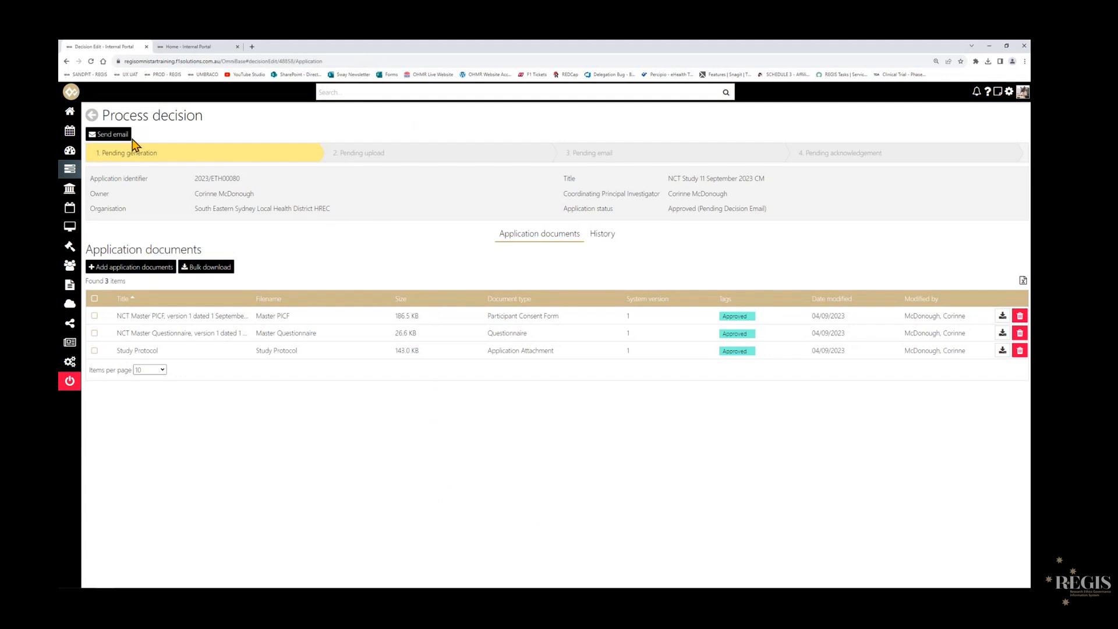
- Open the decision notification email and review the documents listed as included in the approval
left_click(113, 135)
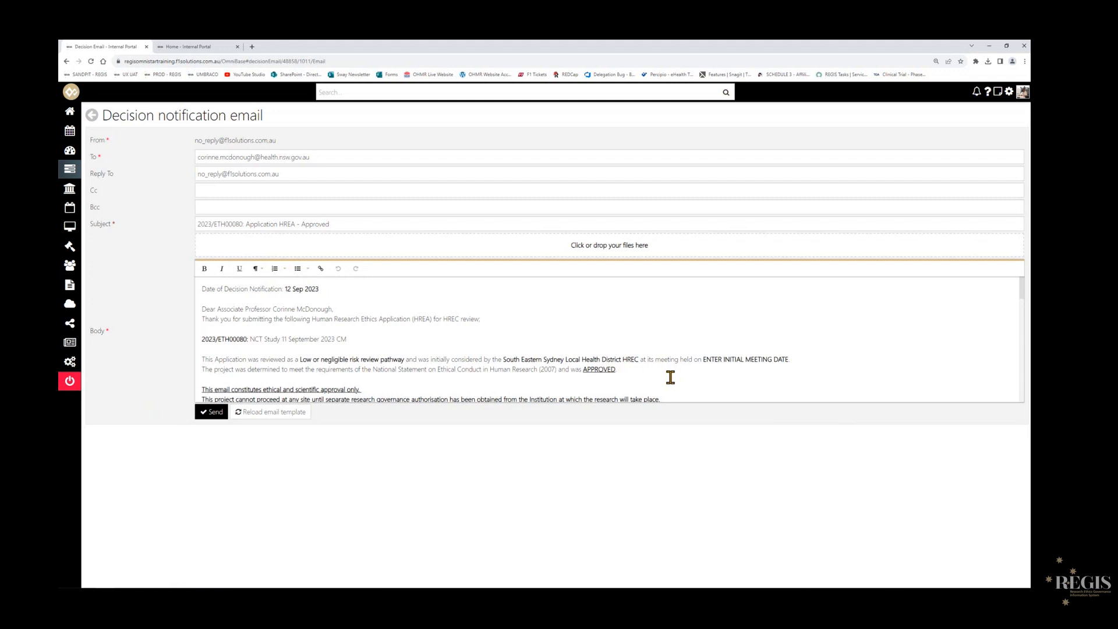
scroll(636, 352, "down", 3)
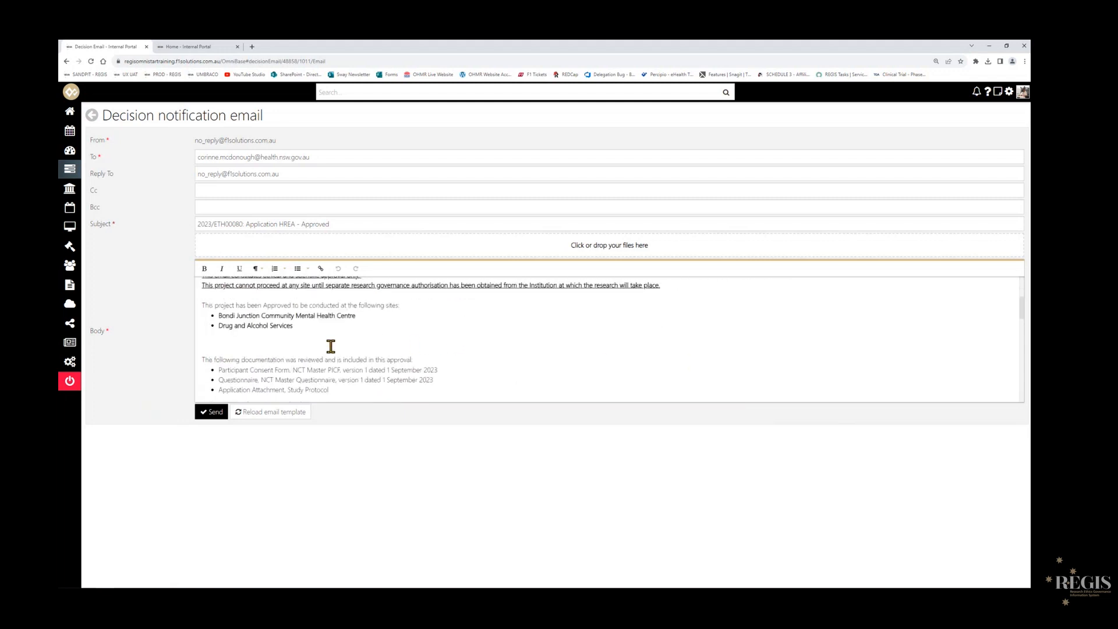
left_click_drag(334, 382, 238, 368)
left_click(489, 350)
scroll(457, 322, "up", 5)
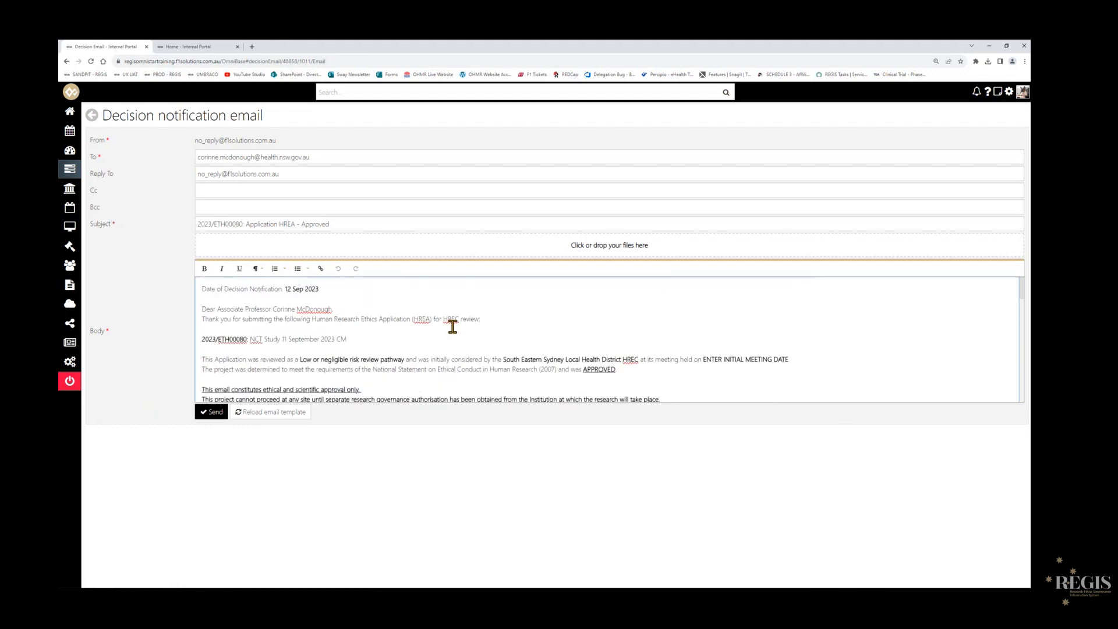
- Replace the ENTER INITIAL MEETING DATE placeholder in the email body with 12 September 2023
scroll(453, 327, "down", 1)
left_click_drag(789, 322, 703, 321)
type("12 September 2023")
key("ctrl+shift+Left")
key("ctrl+shift+Left")
key("ctrl+shift+Left")
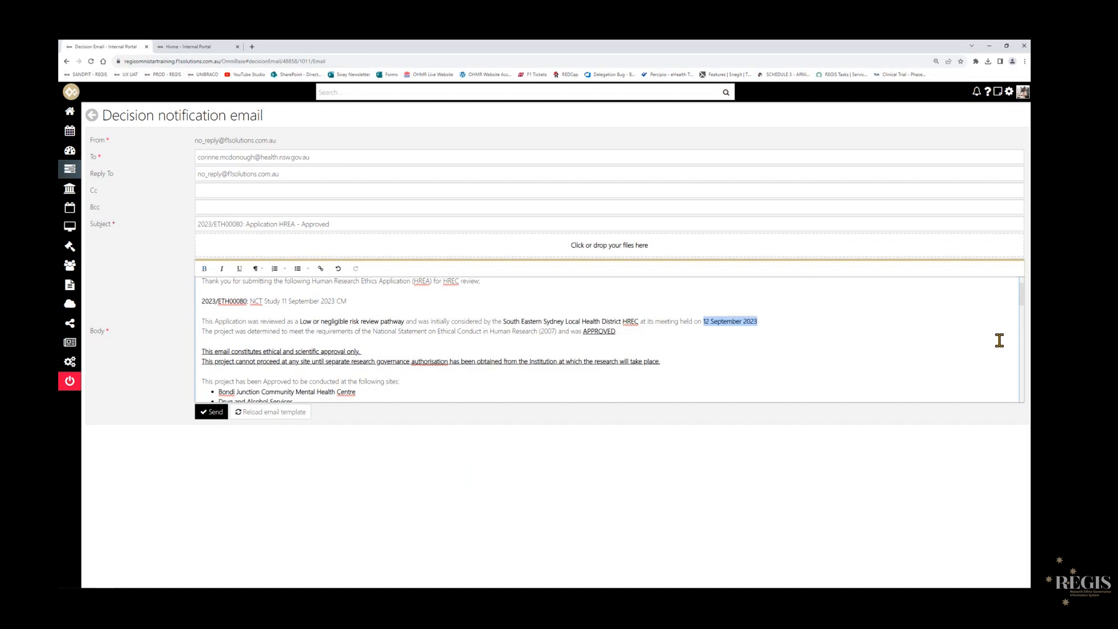
left_click(613, 351)
- Review the email's approved sites, approved document list, Application Documents link, and reviewed application version and date
scroll(603, 343, "down", 1)
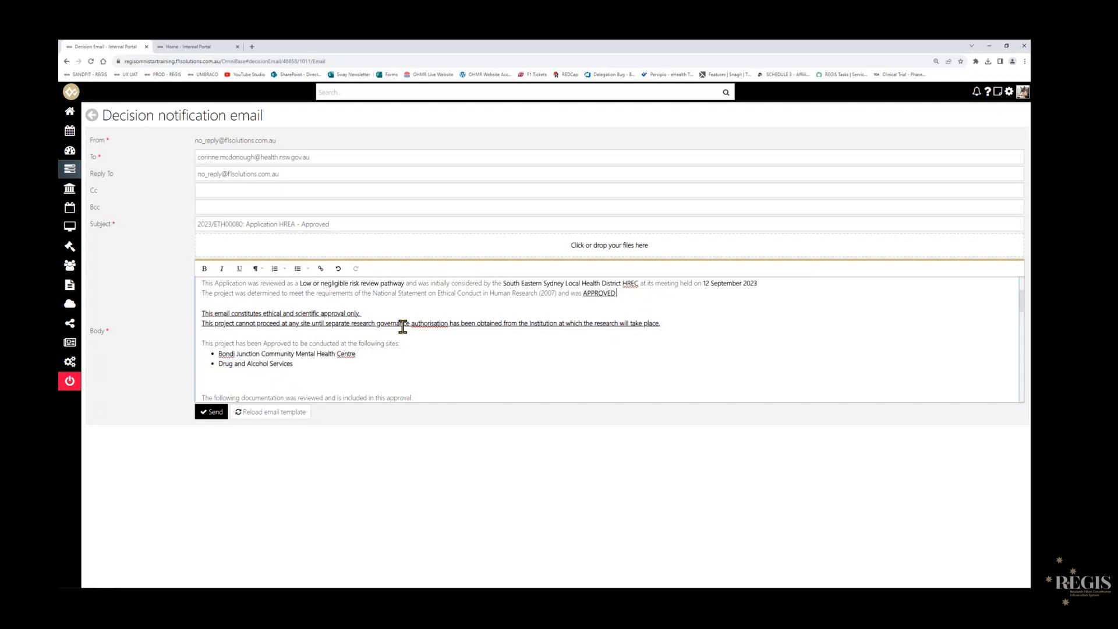
scroll(396, 324, "down", 1)
mouse_move(217, 315)
left_mouse_down()
mouse_move(304, 326)
mouse_move(221, 325)
left_mouse_up()
left_click(596, 348)
scroll(594, 348, "down", 1)
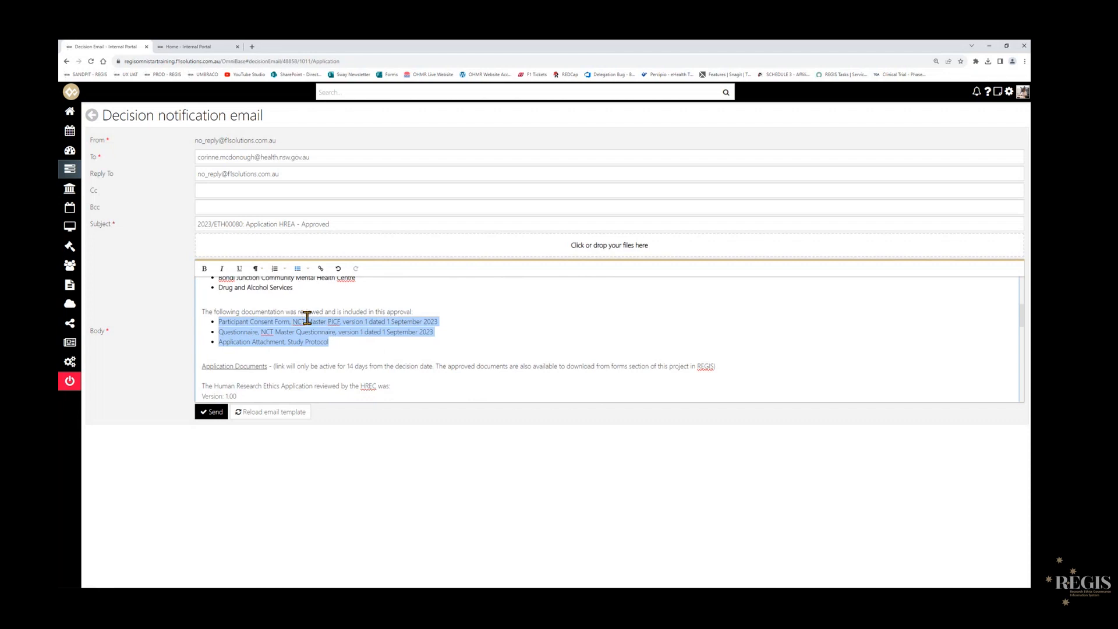
scroll(582, 326, "down", 2)
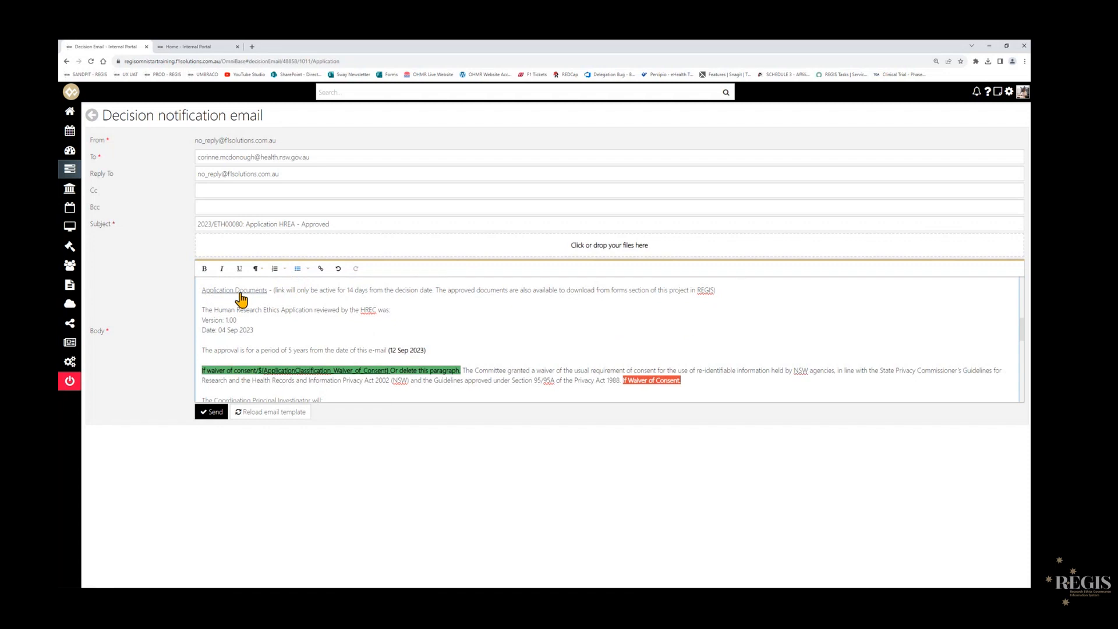
scroll(283, 311, "up", 1)
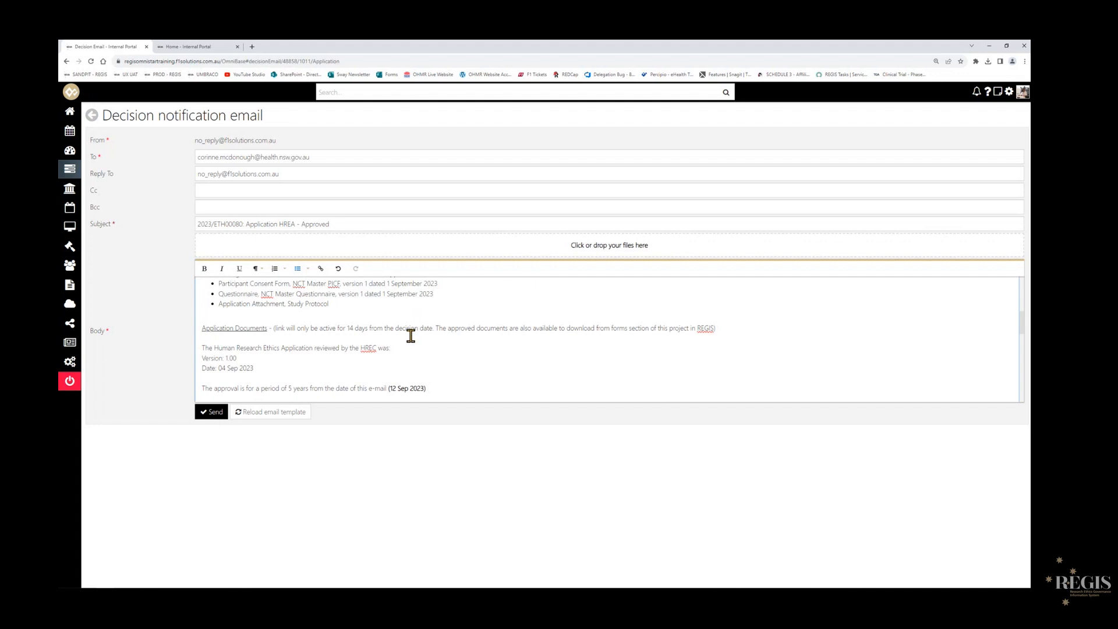
scroll(410, 335, "down", 2)
left_click_drag(345, 344, 211, 319)
left_click(217, 318)
left_click(274, 328)
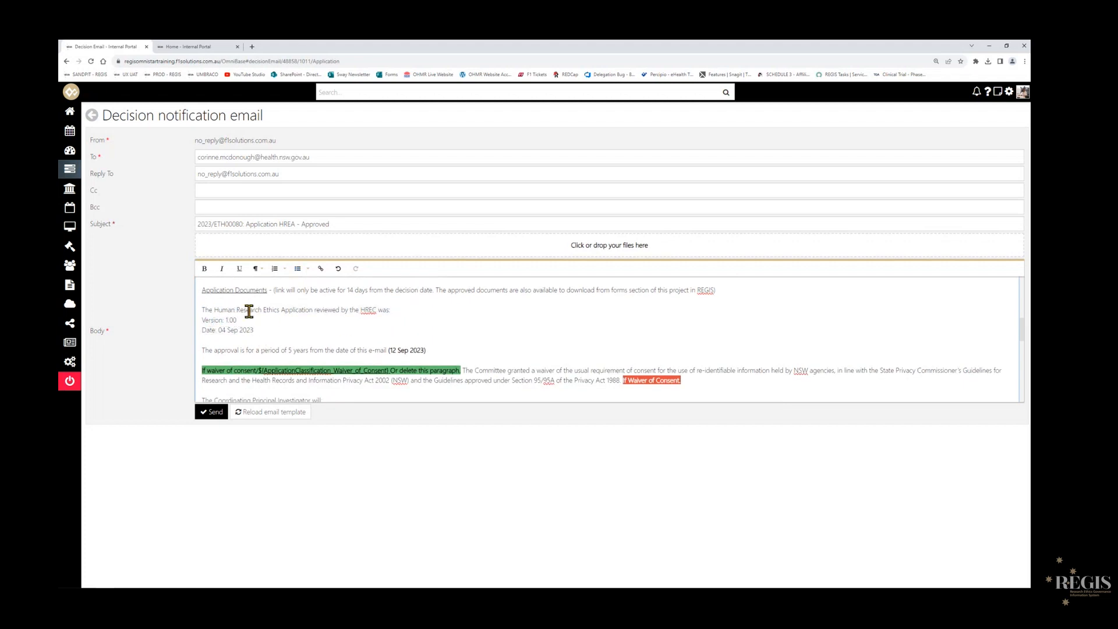
- Delete the waiver of consent paragraph and the clinical trial heading with its two dot points from the email body
scroll(198, 332, "down", 1)
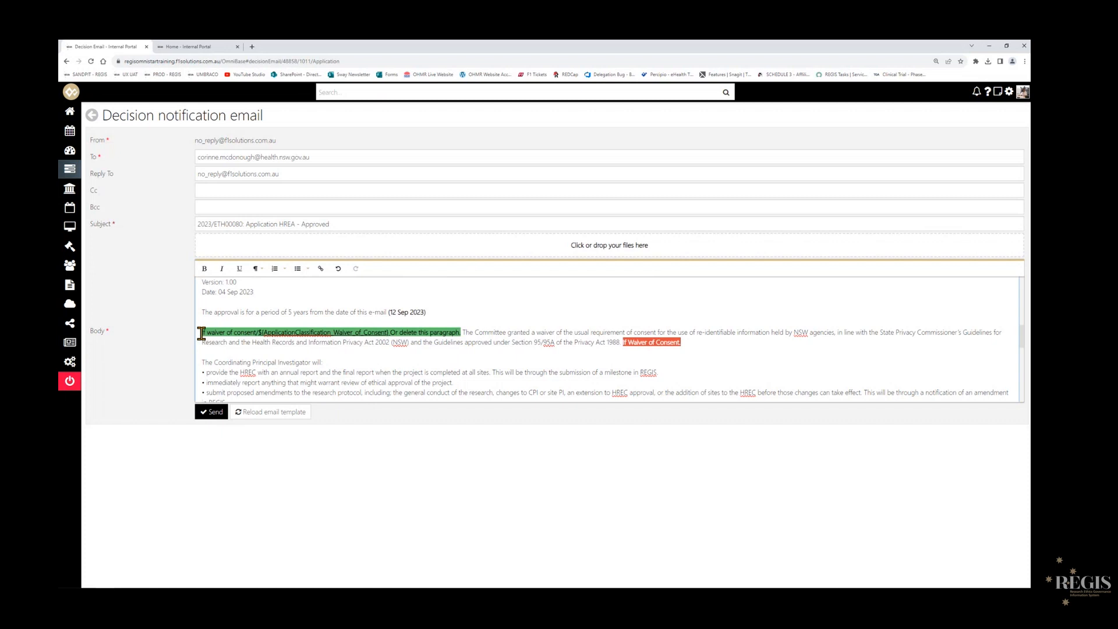
left_click_drag(202, 333, 696, 347)
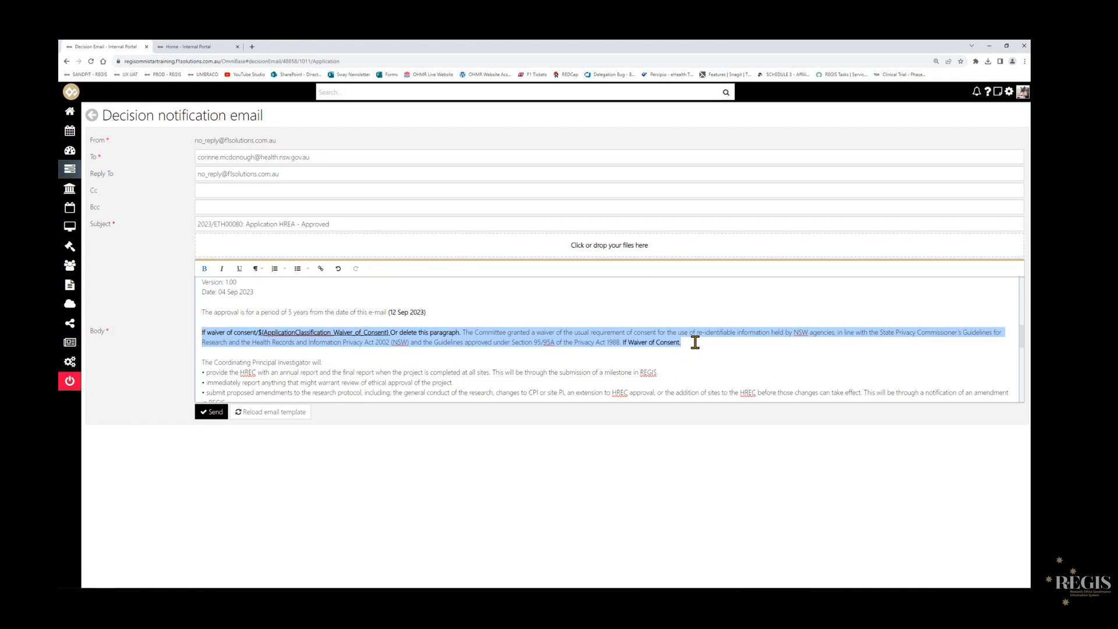
key("BackSpace")
scroll(670, 326, "down", 3)
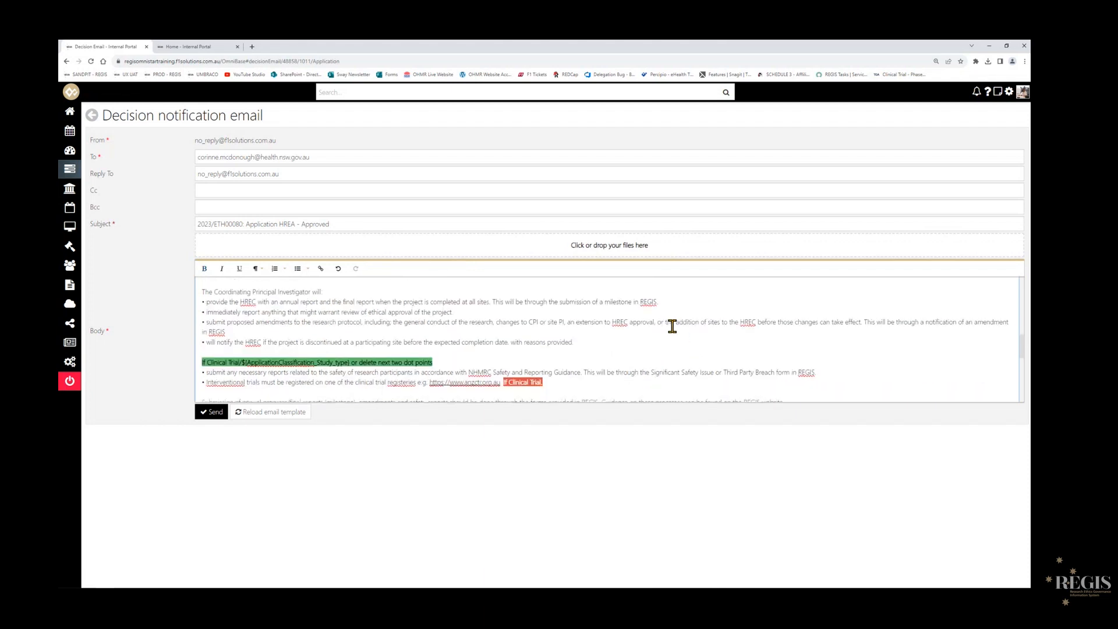
left_click_drag(200, 327, 552, 351)
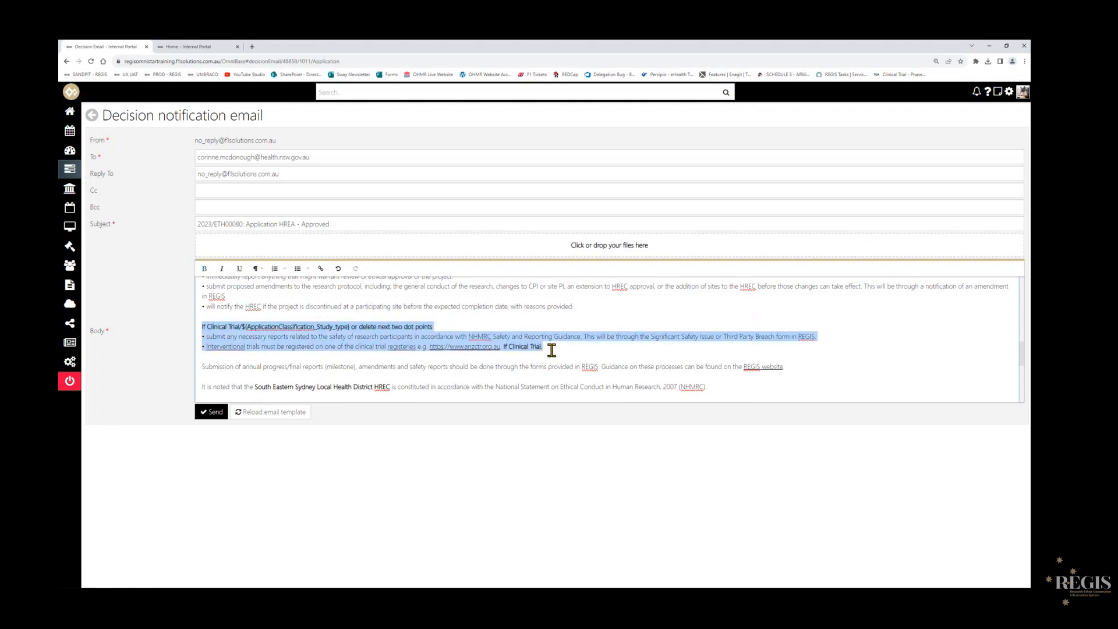
key("BackSpace")
scroll(550, 350, "down", 3)
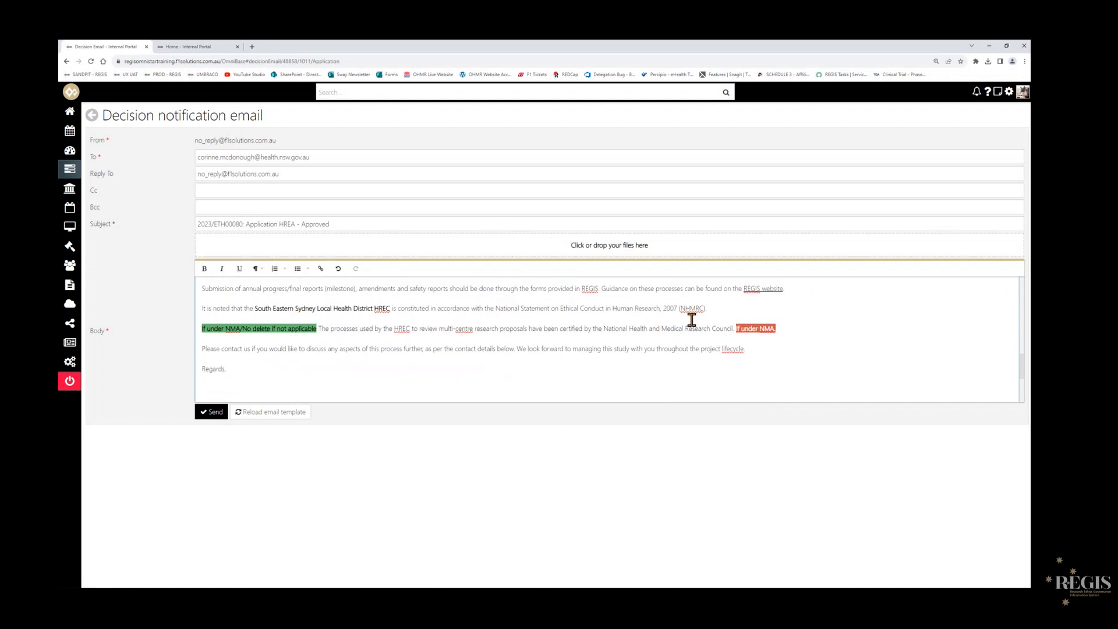
- Delete the If under NMA paragraph about certified multi-centre review processes from the email body and check the signature block below it
left_click_drag(201, 329, 784, 329)
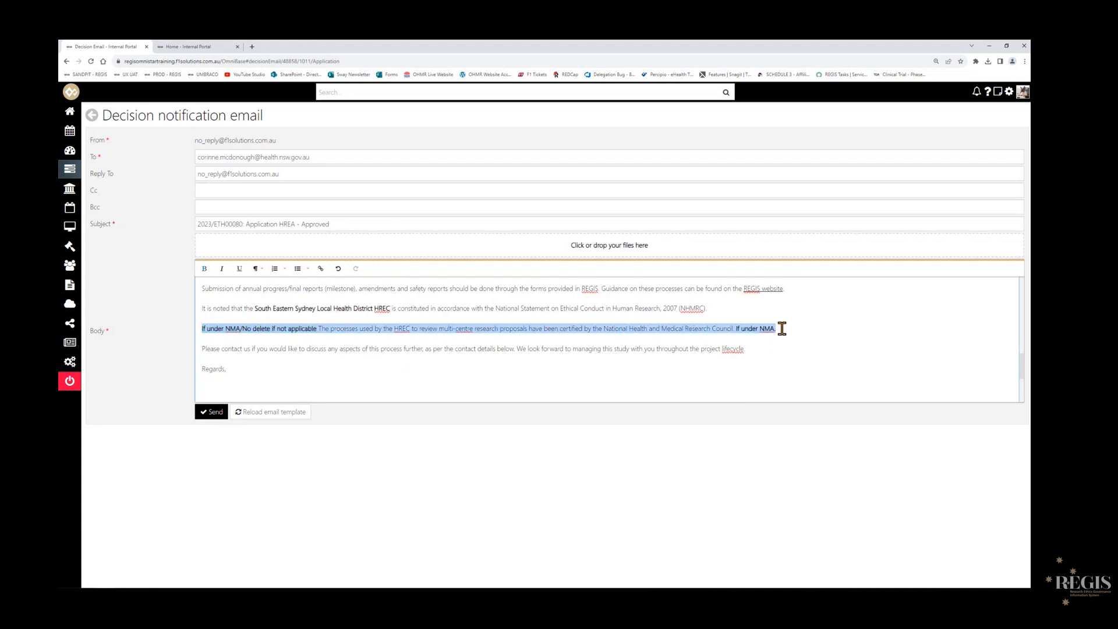
key("BackSpace")
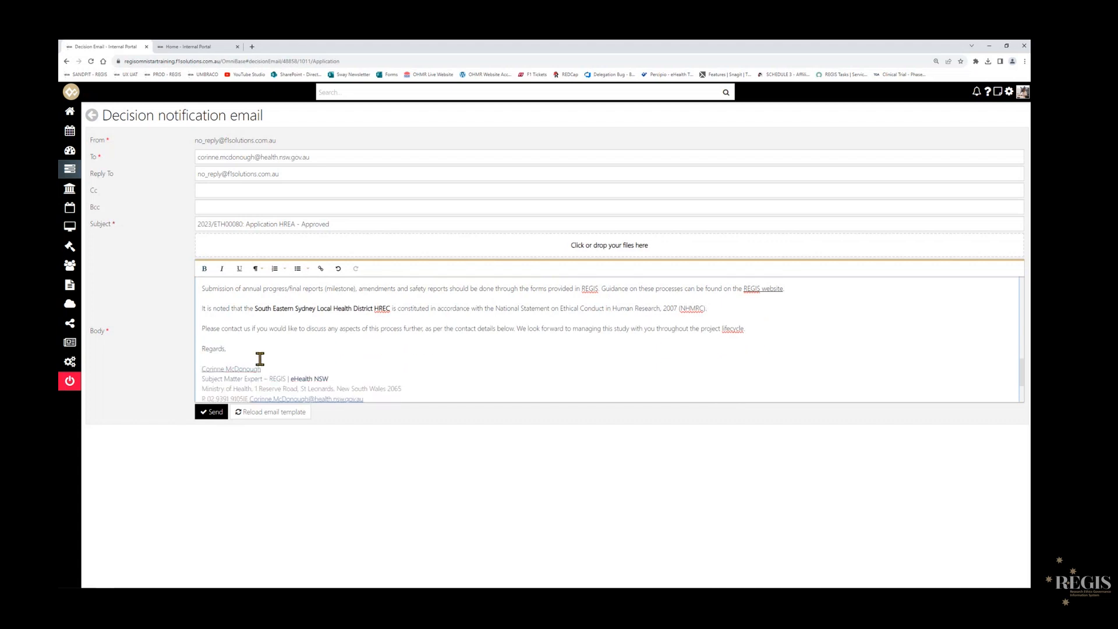
scroll(452, 332, "down", 3)
left_click(305, 390)
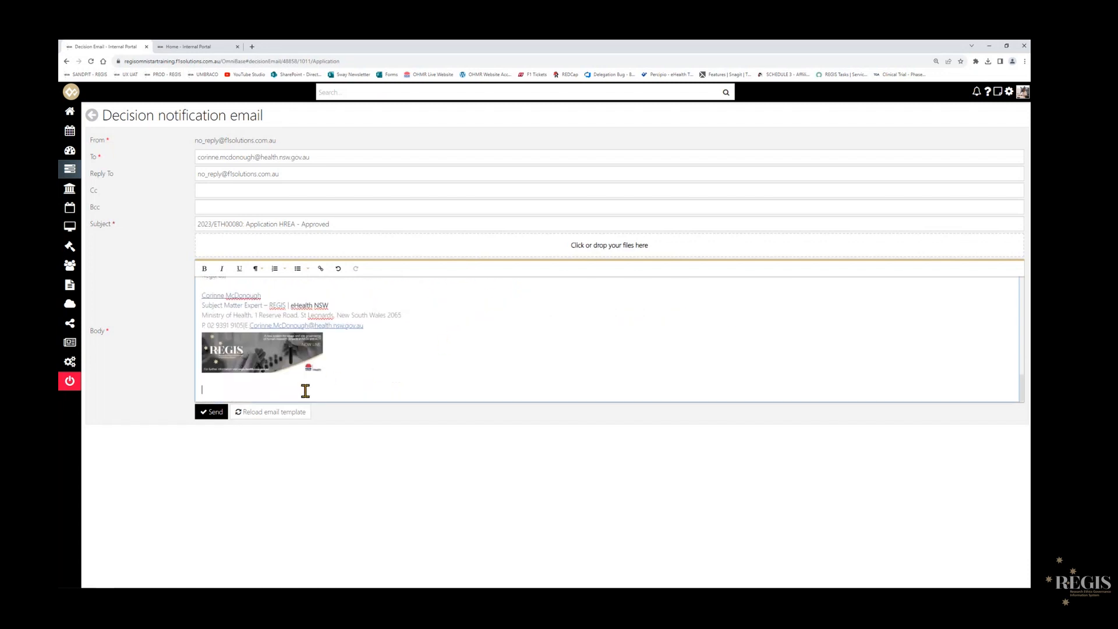
- Recheck the edited email body and send the decision notification, confirming that the appropriate approvals and approval and expiry dates have been received
scroll(381, 375, "up", 5)
scroll(402, 365, "up", 5)
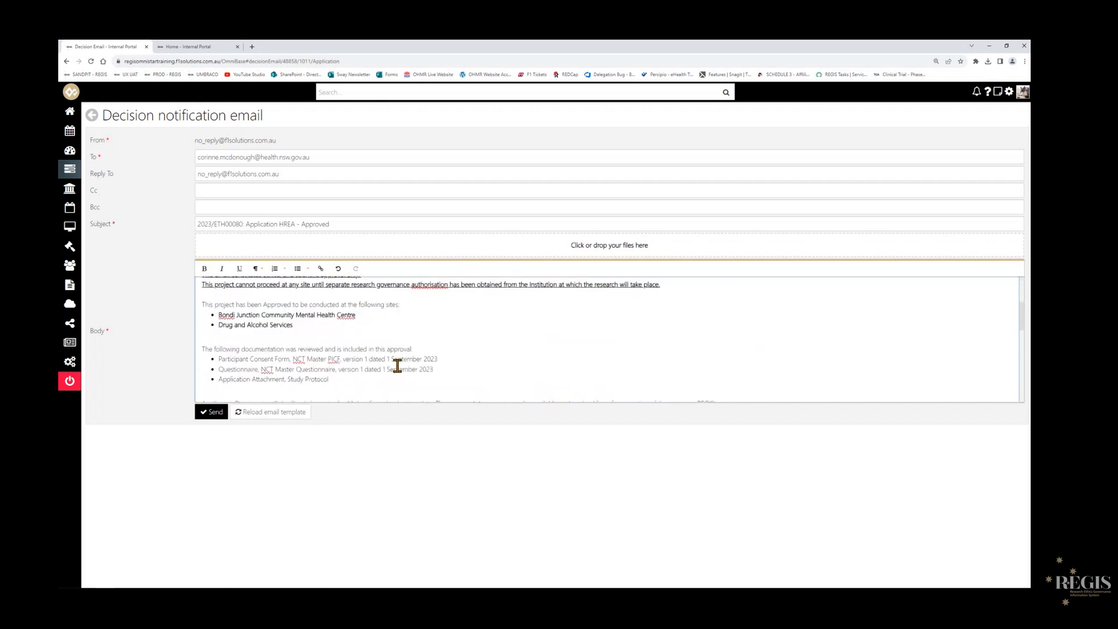
scroll(397, 365, "down", 1)
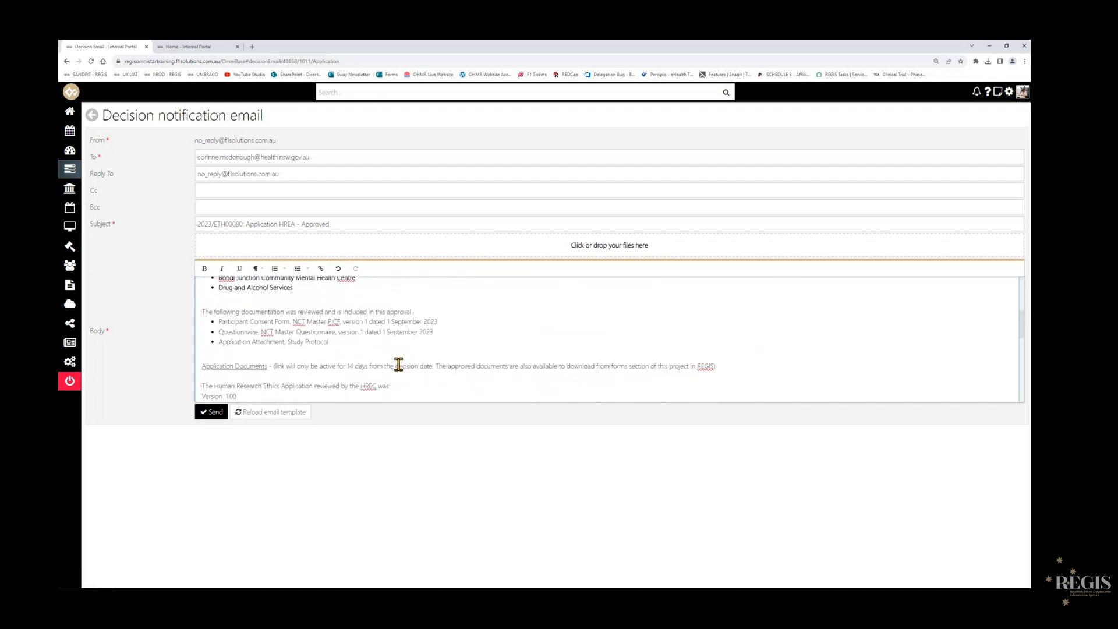
scroll(398, 365, "down", 5)
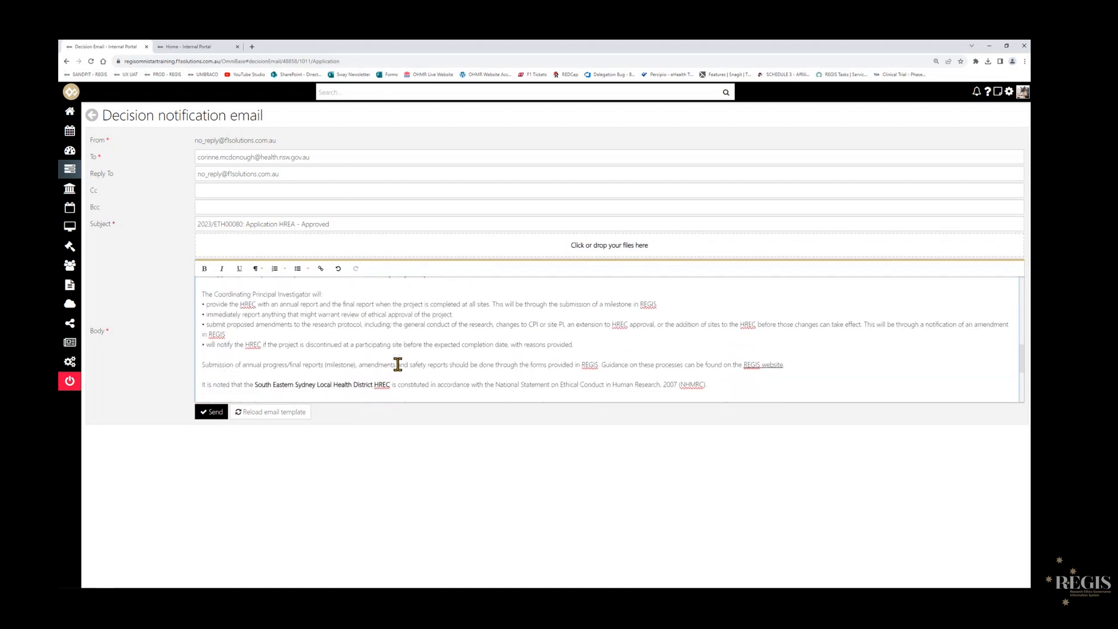
scroll(397, 364, "down", 3)
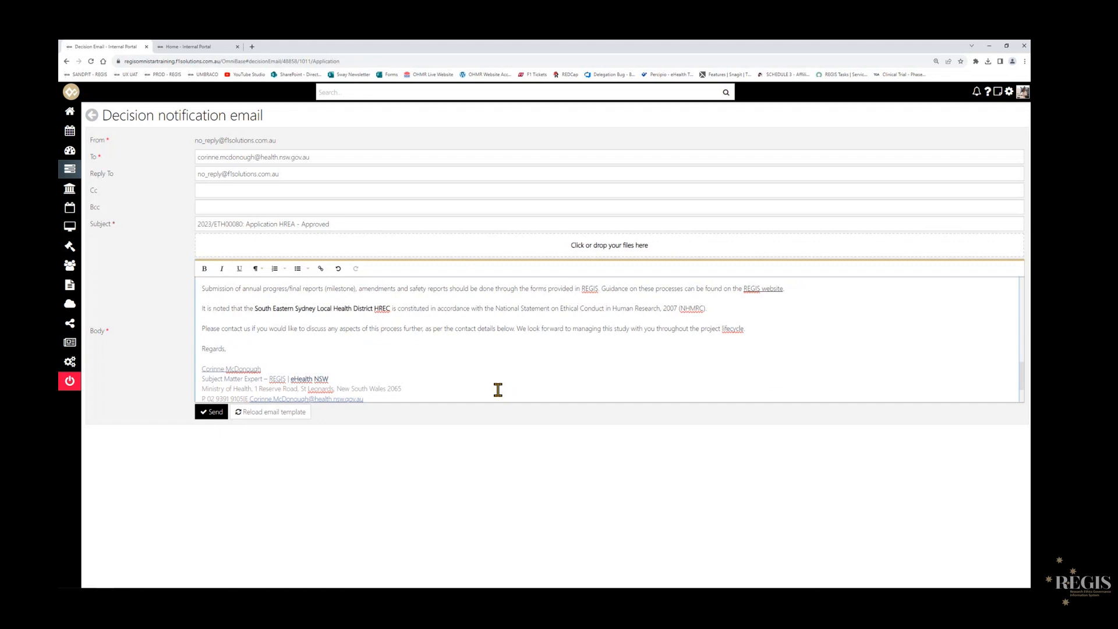
left_click(213, 413)
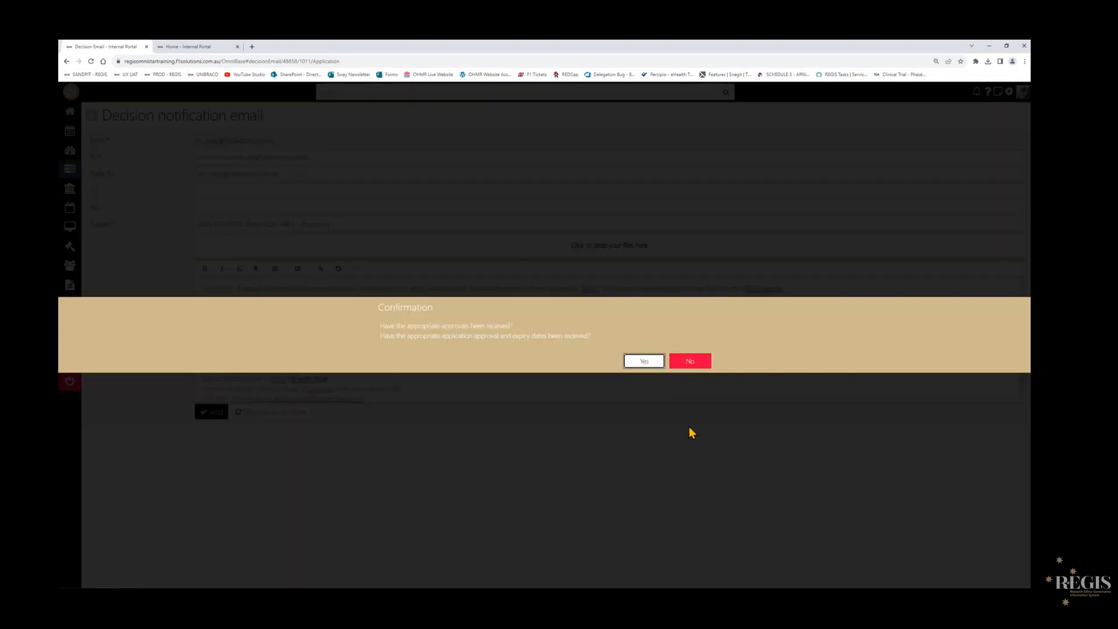
left_click(644, 361)
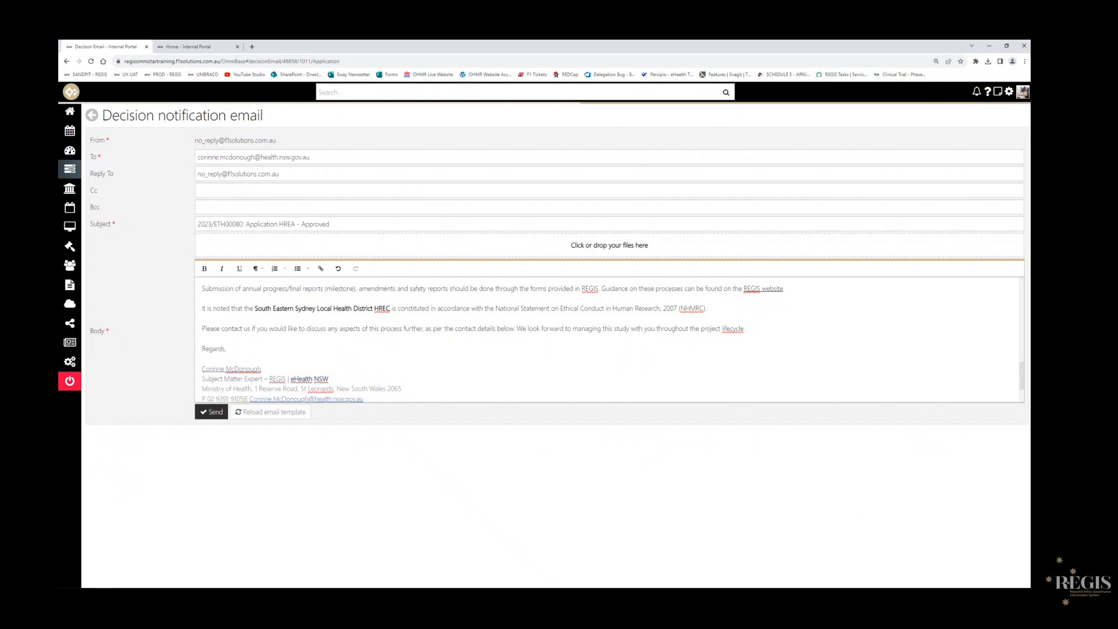